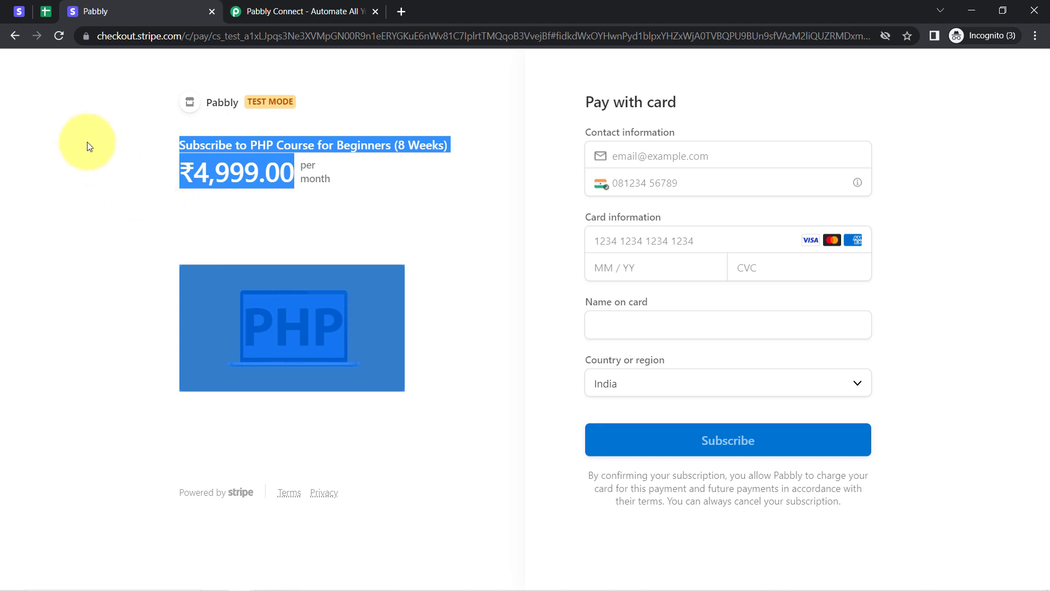
# Review the empty first data row A2:D2 of the Stripe Sales sheet.
pyautogui.click(48, 17)
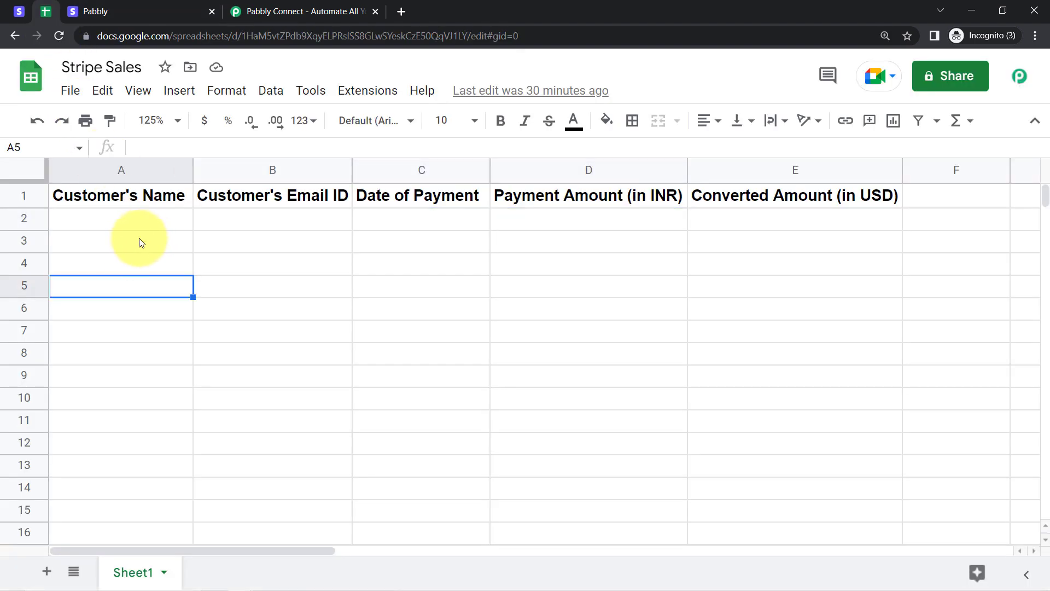
pyautogui.moveTo(144, 228); pyautogui.dragTo(548, 224)
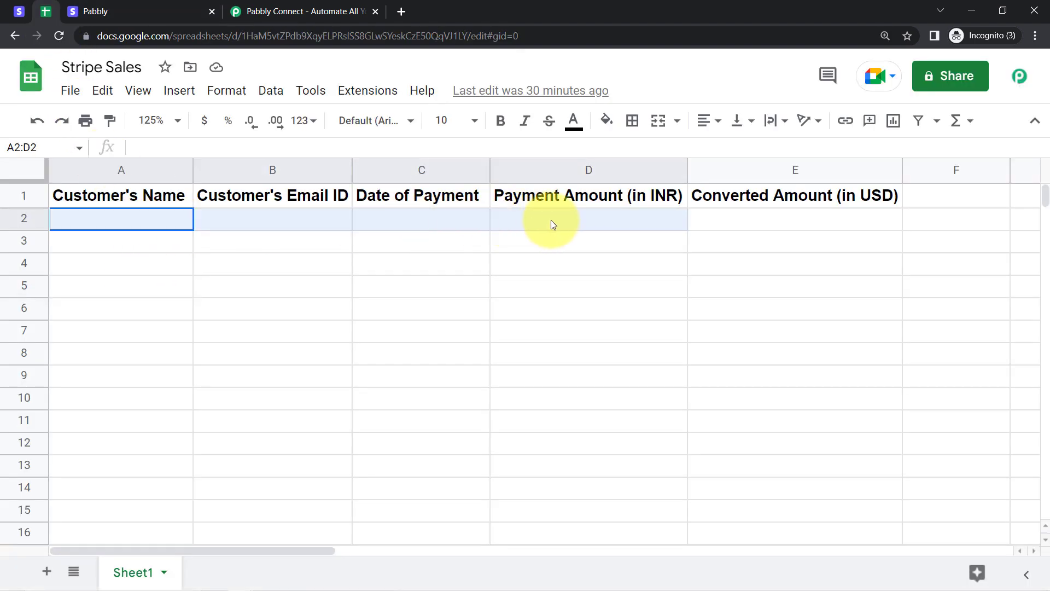
pyautogui.click(566, 258)
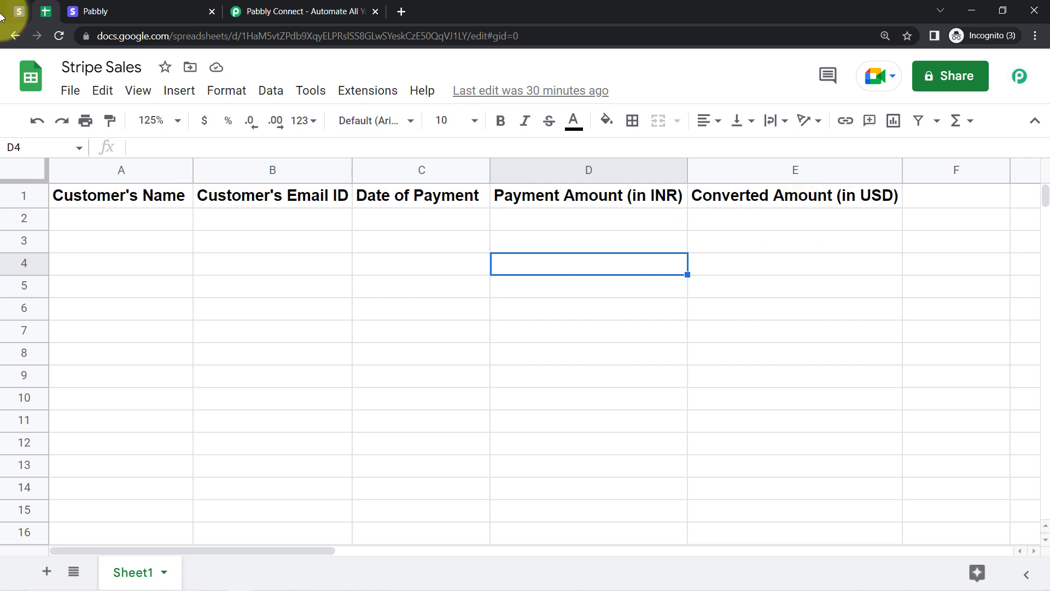
# Compare the Stripe products page with the sheet, then go to the Pabbly Connect website.
pyautogui.click(20, 11)
pyautogui.click(46, 11)
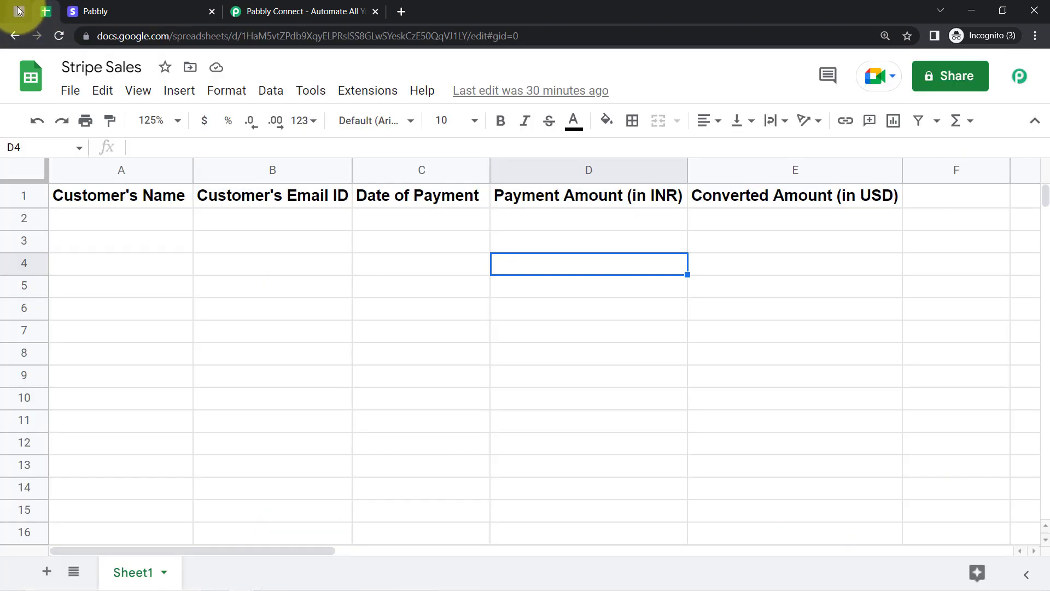
pyautogui.click(19, 11)
pyautogui.click(45, 11)
pyautogui.click(262, 8)
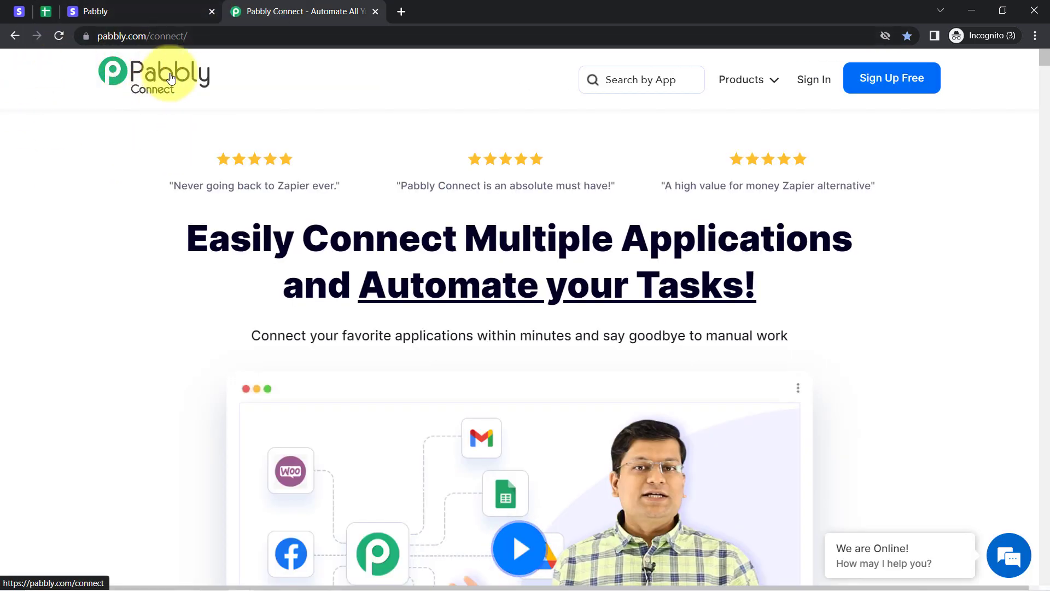
# Sign in from the Pabbly Connect homepage and open Pabbly Connect from the apps list.
pyautogui.moveTo(294, 236); pyautogui.dragTo(700, 335)
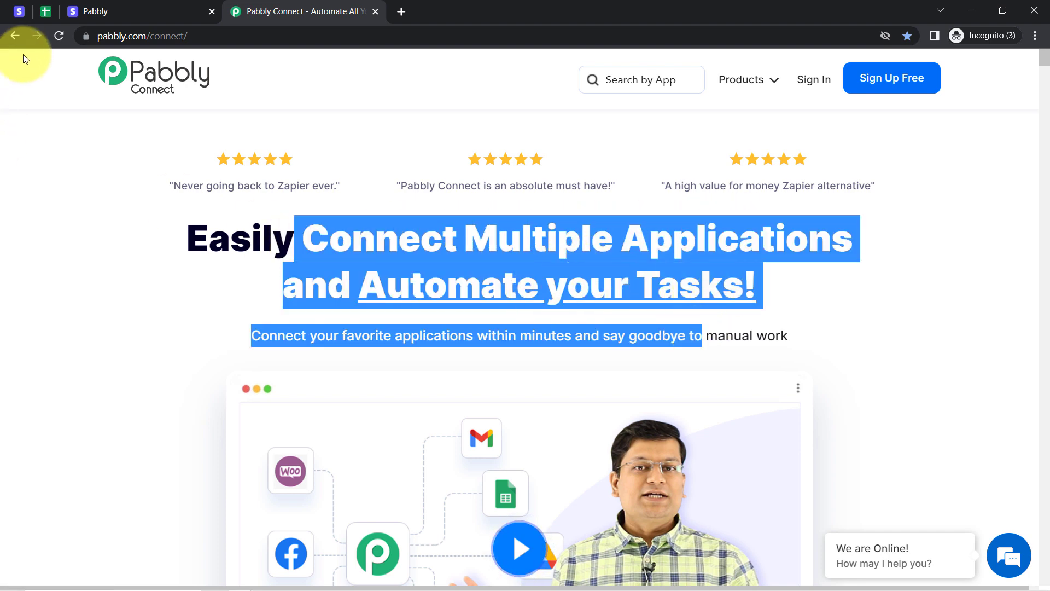
pyautogui.moveTo(108, 36); pyautogui.dragTo(218, 44)
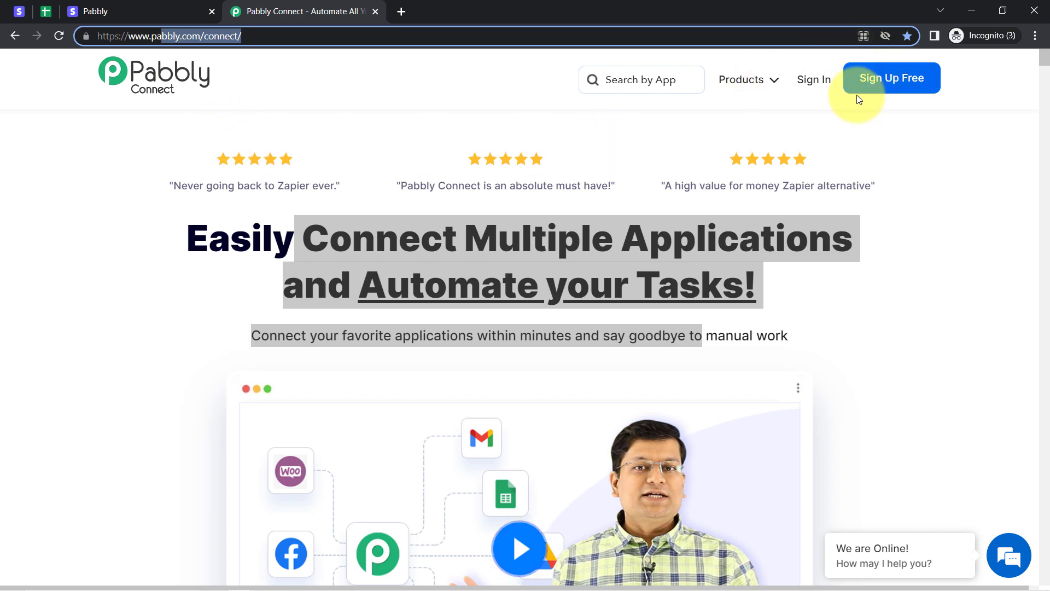
pyautogui.click(822, 87)
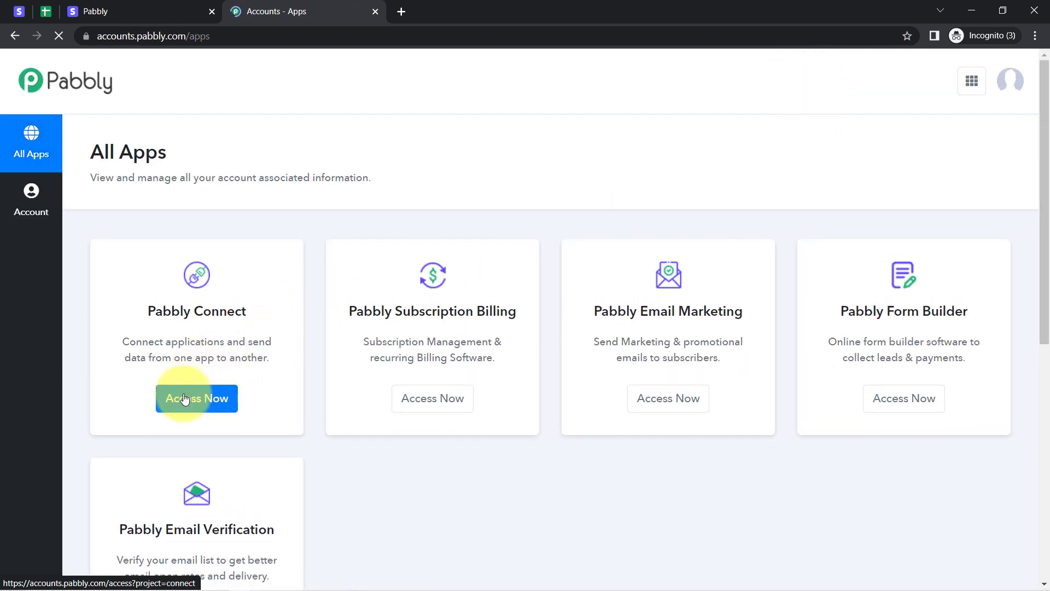
pyautogui.click(185, 397)
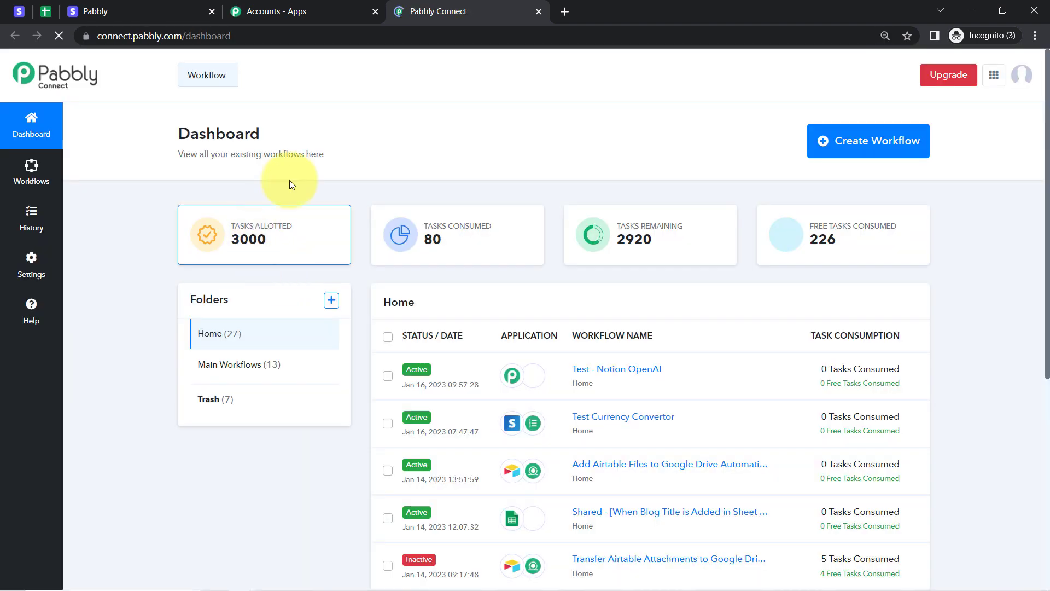
# Zoom the Pabbly Connect dashboard page to 100% in Chrome.
pyautogui.click(1034, 35)
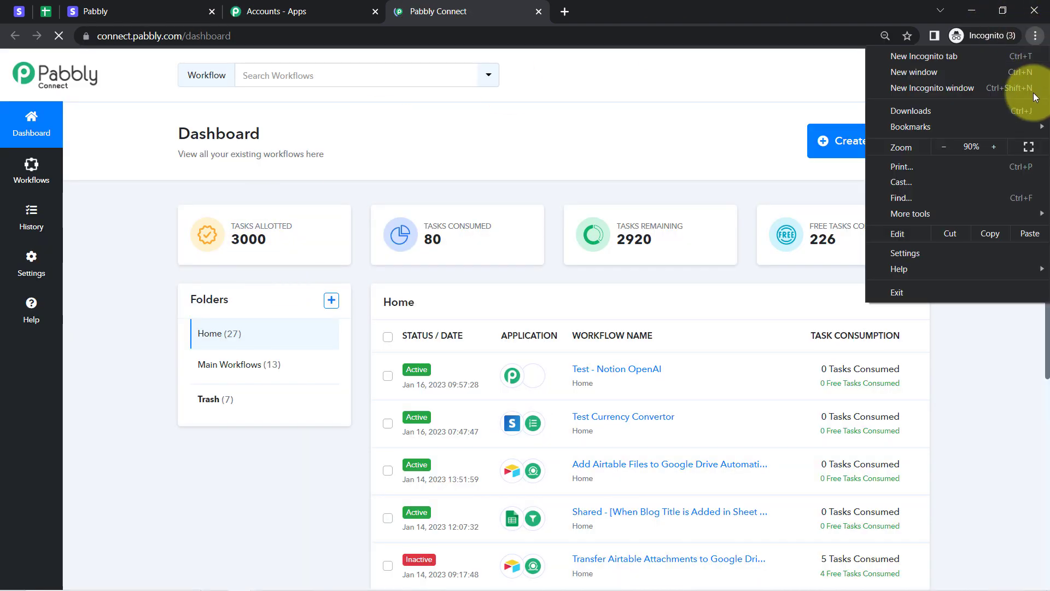
pyautogui.click(996, 147)
pyautogui.click(993, 145)
pyautogui.click(645, 169)
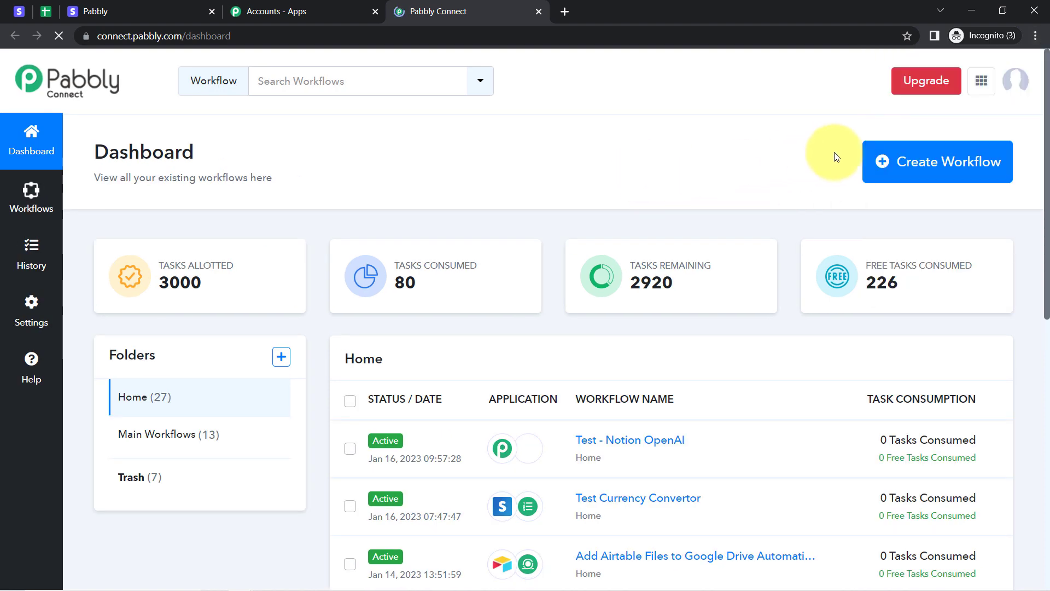
# Create a workflow titled 'Convert Stripe Currencies to USD & Add to Google Sheets'.
pyautogui.click(929, 170)
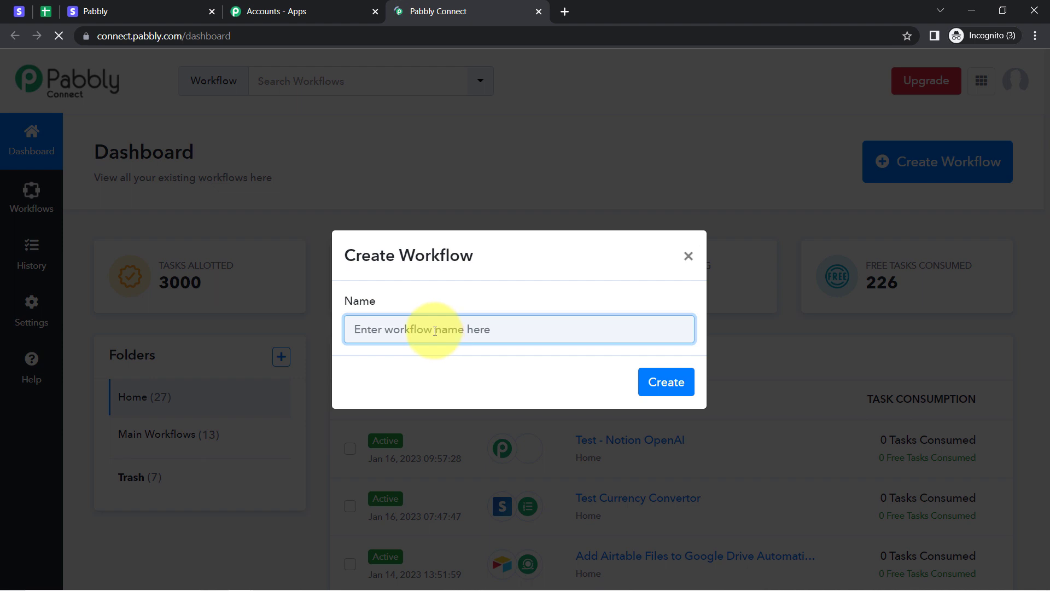
pyautogui.moveTo(371, 256); pyautogui.dragTo(477, 259)
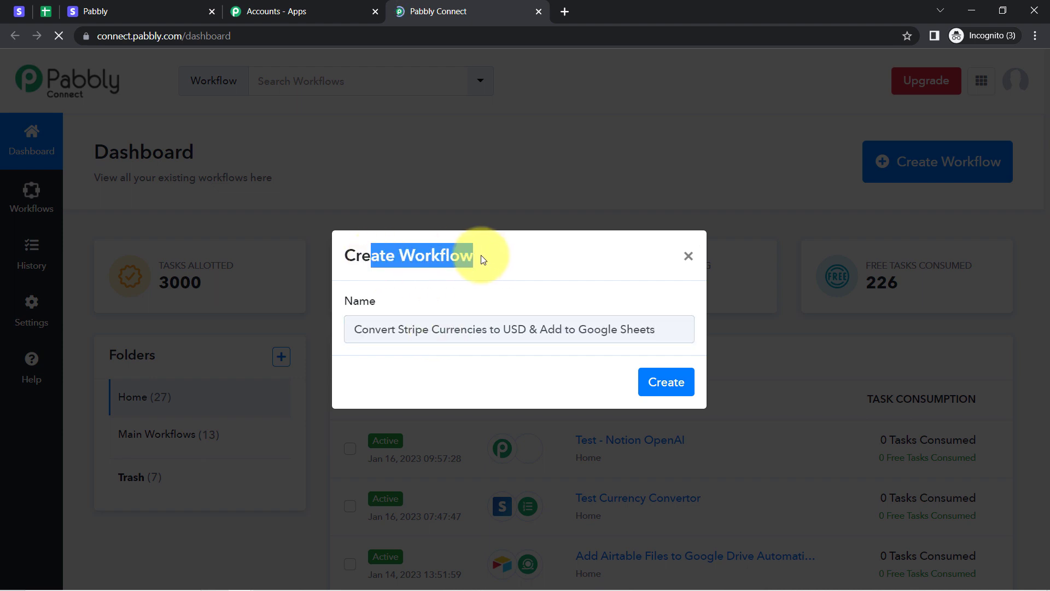
pyautogui.moveTo(375, 331); pyautogui.dragTo(493, 322)
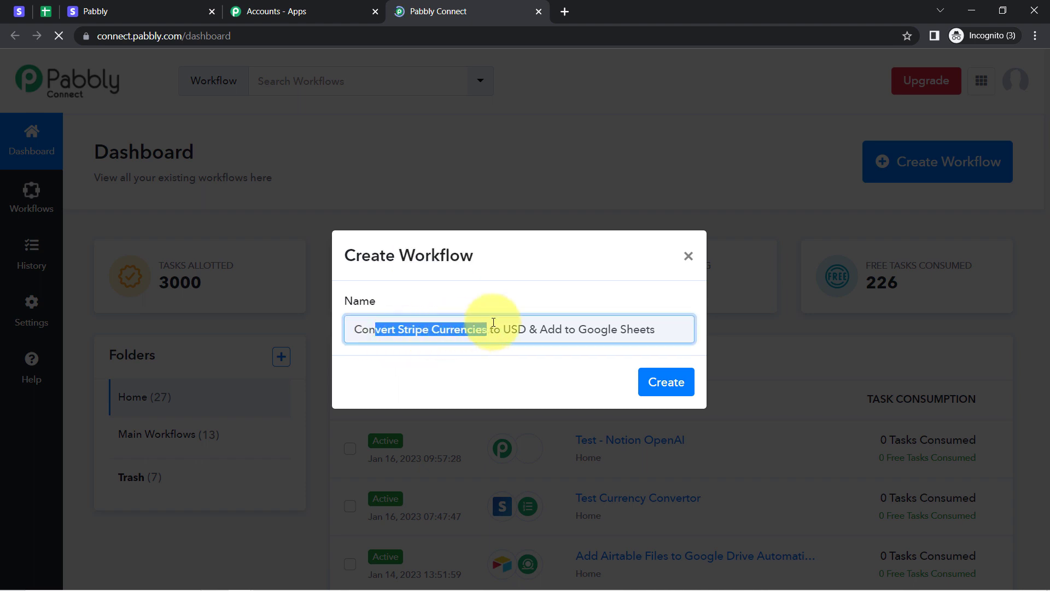
pyautogui.click(579, 327)
pyautogui.click(662, 383)
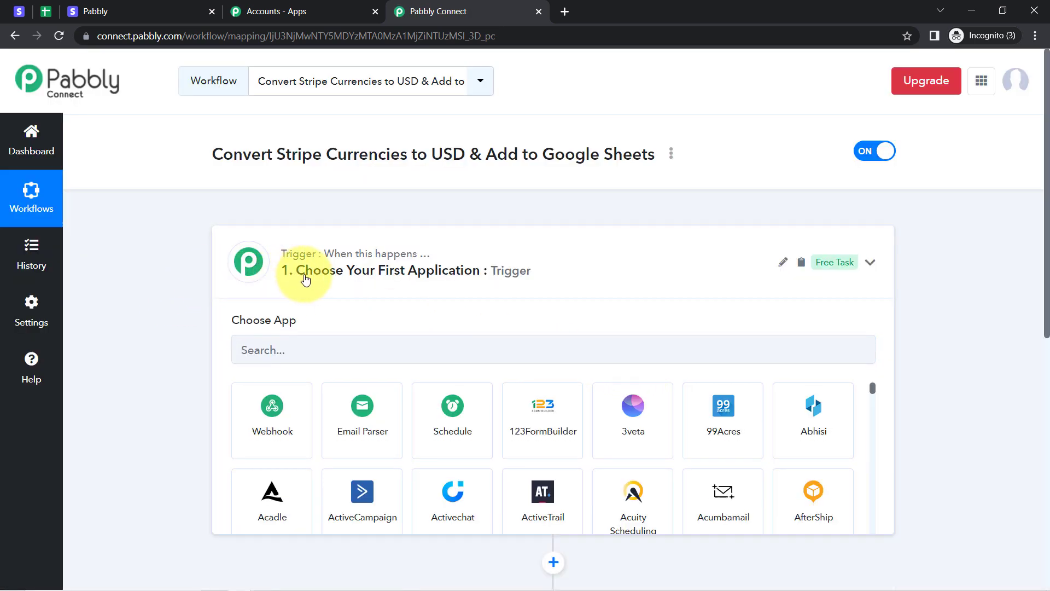
pyautogui.click(305, 278)
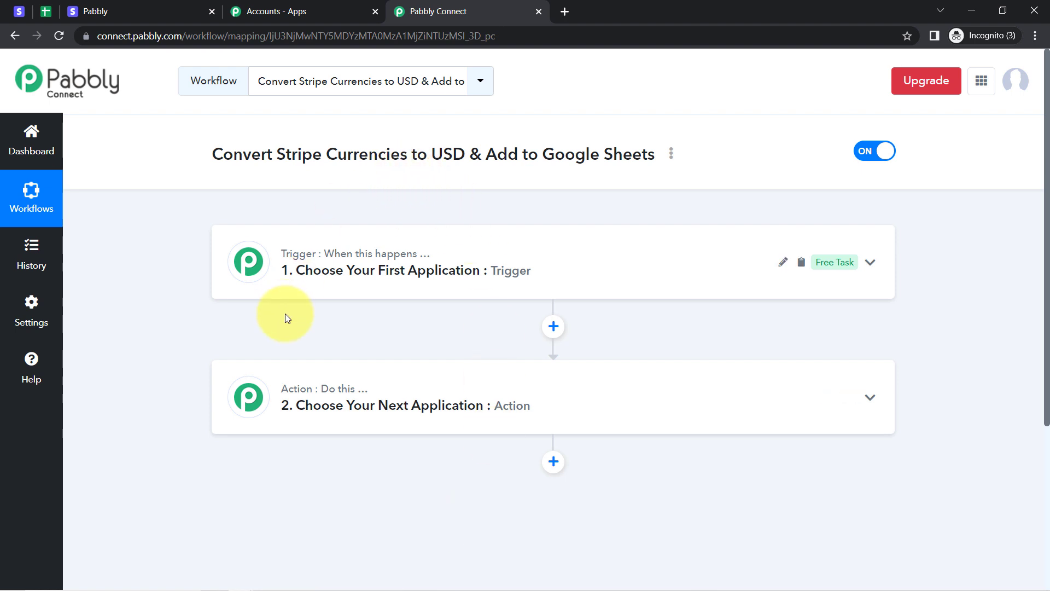
# Set the trigger to Stripe with the New Charge event.
pyautogui.click(353, 267)
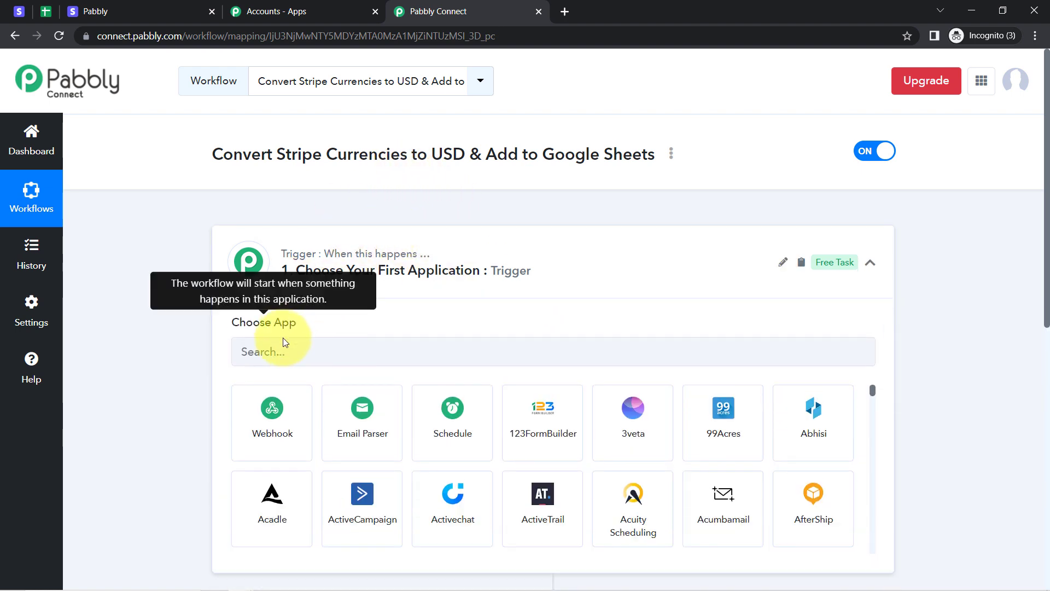
pyautogui.click(282, 340)
pyautogui.write('stri')
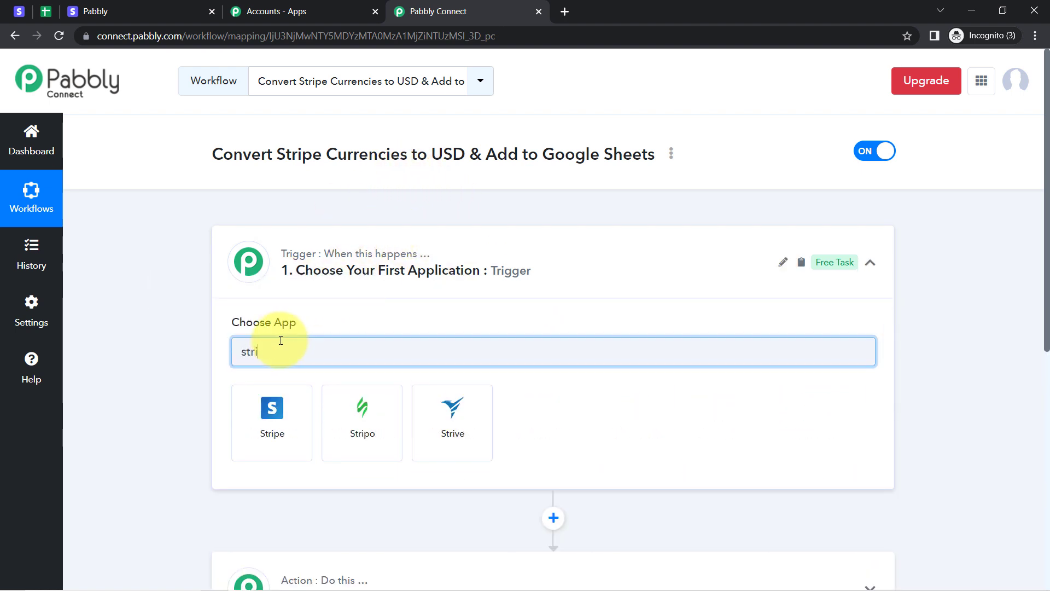
pyautogui.click(279, 416)
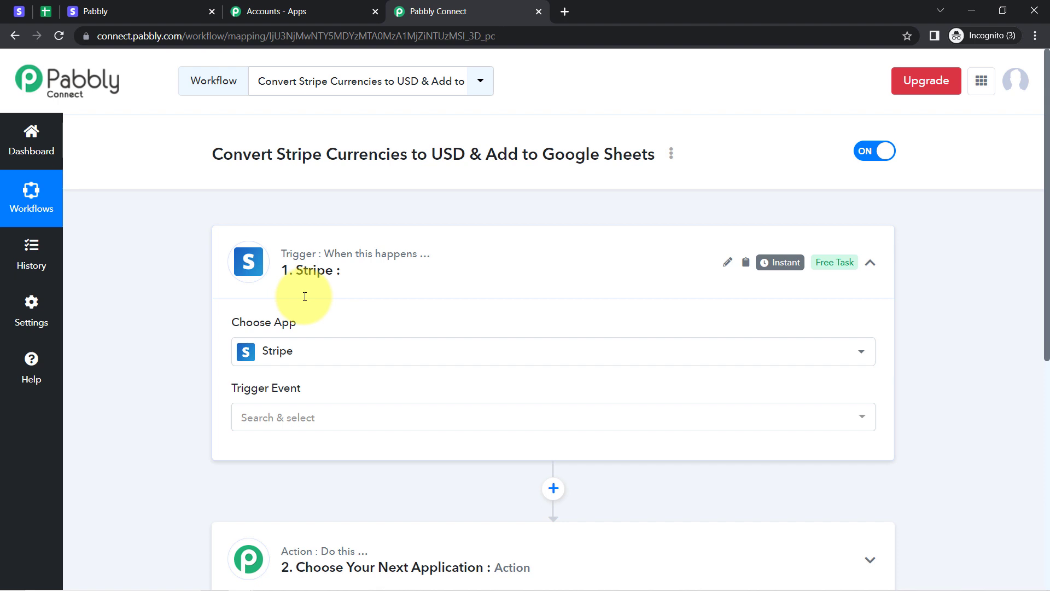
pyautogui.moveTo(1048, 241); pyautogui.dragTo(1046, 290)
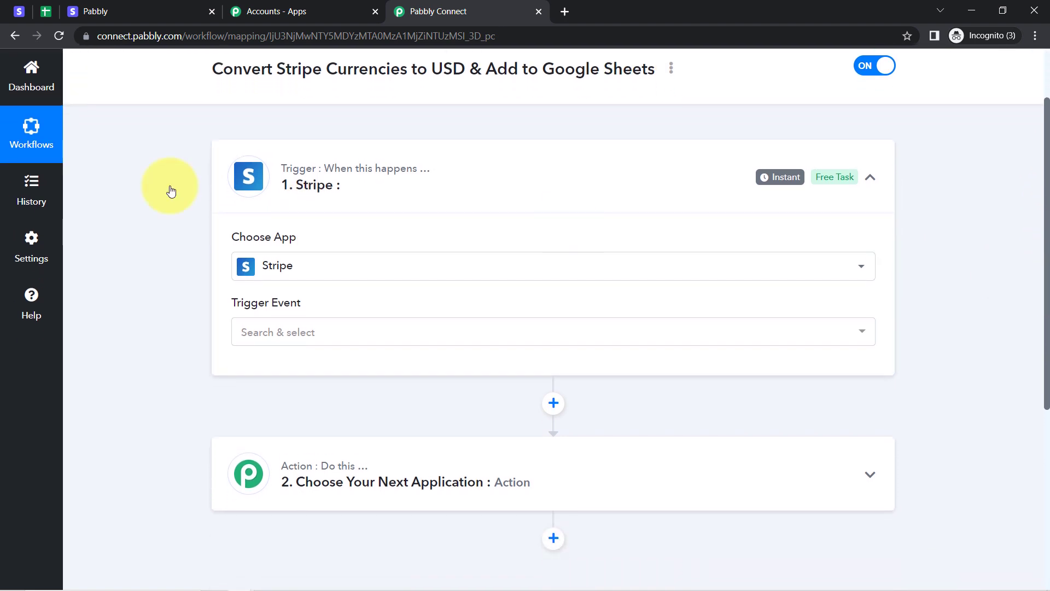
pyautogui.click(253, 340)
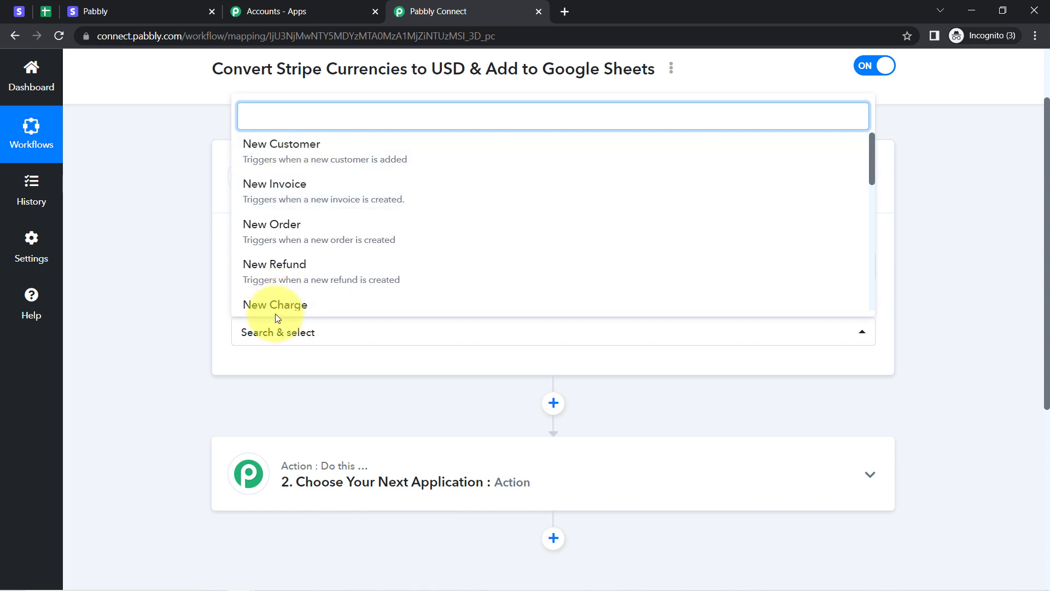
pyautogui.click(275, 307)
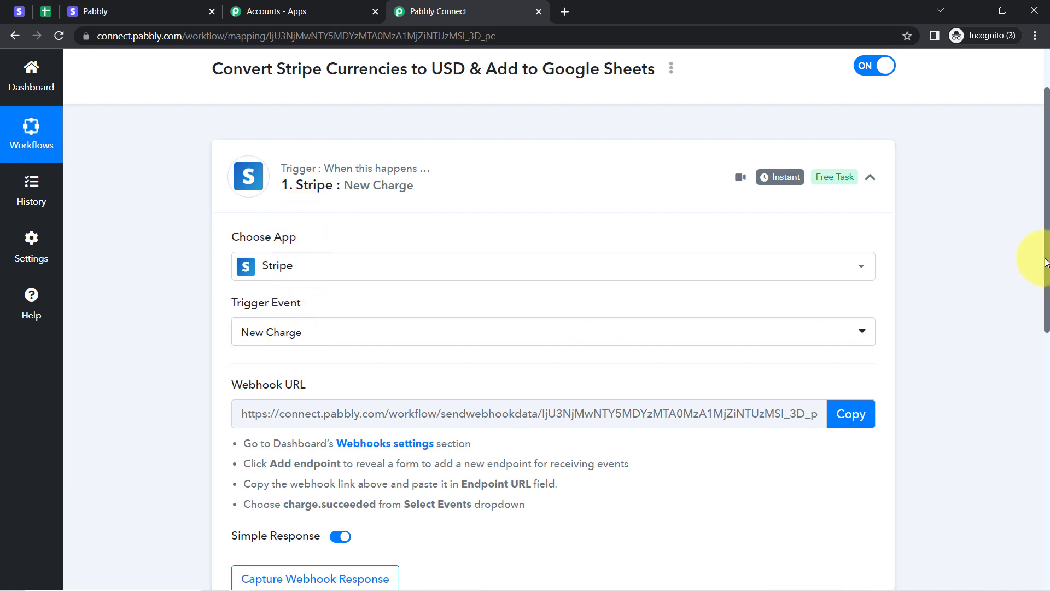
# Copy the Stripe trigger's webhook URL.
pyautogui.moveTo(1046, 263); pyautogui.dragTo(1047, 315)
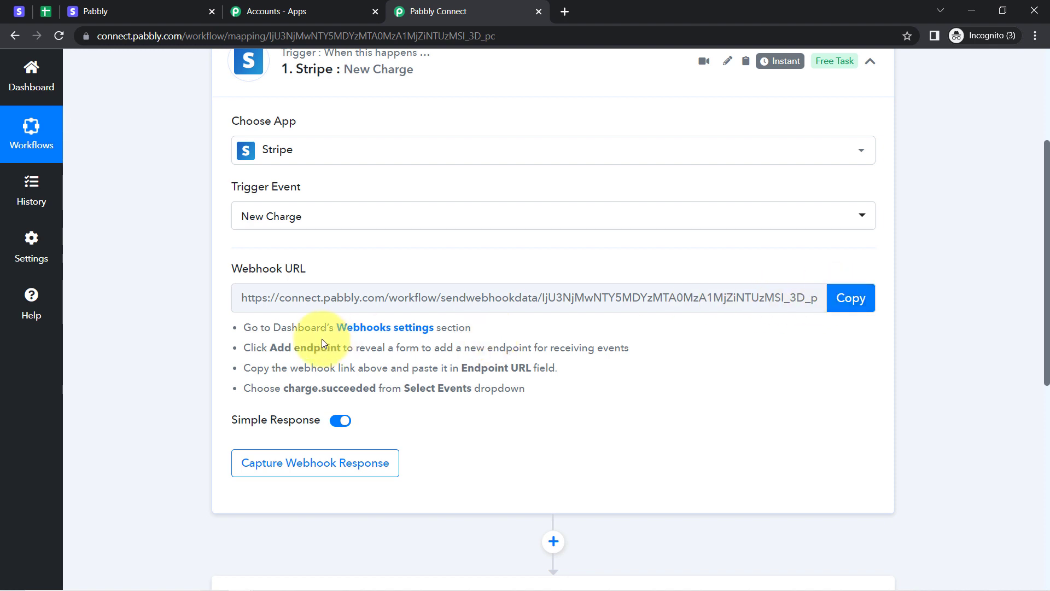
pyautogui.moveTo(286, 327); pyautogui.dragTo(445, 381)
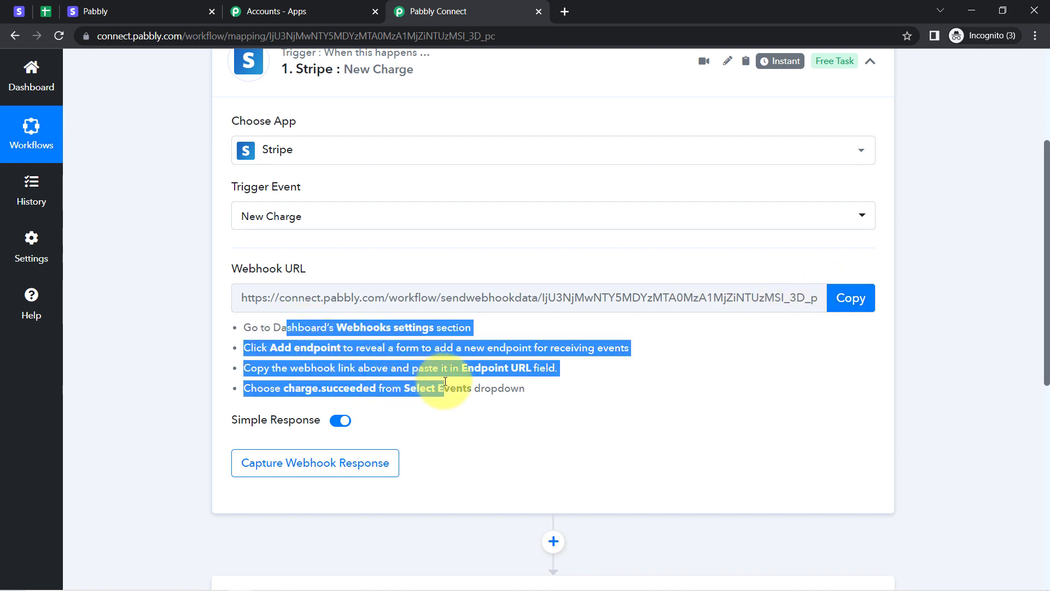
pyautogui.click(847, 300)
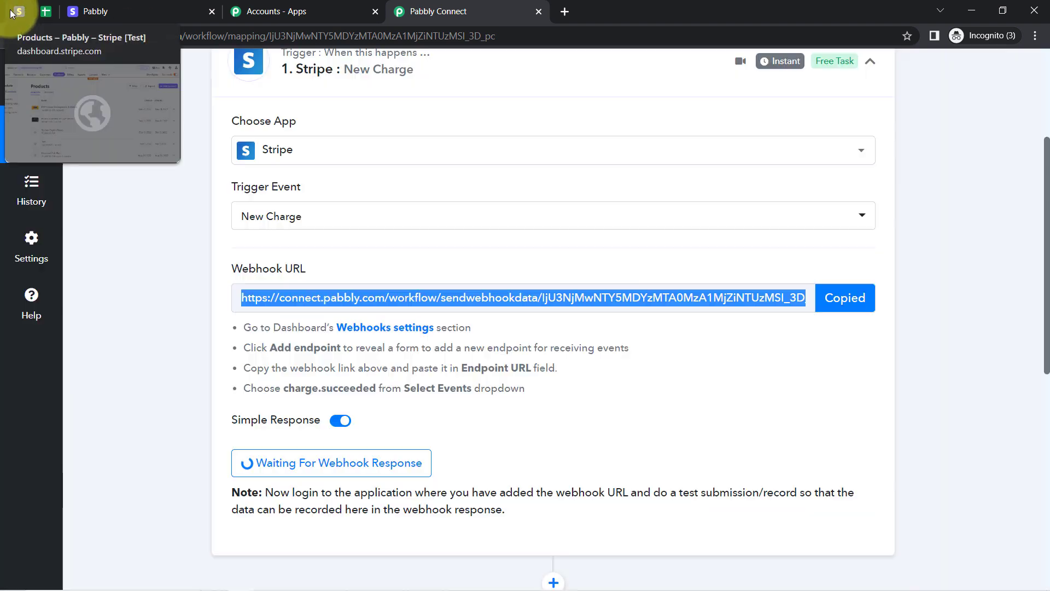
# Open Stripe Developers in a new tab, go to Webhooks and start adding an endpoint.
pyautogui.click(18, 11)
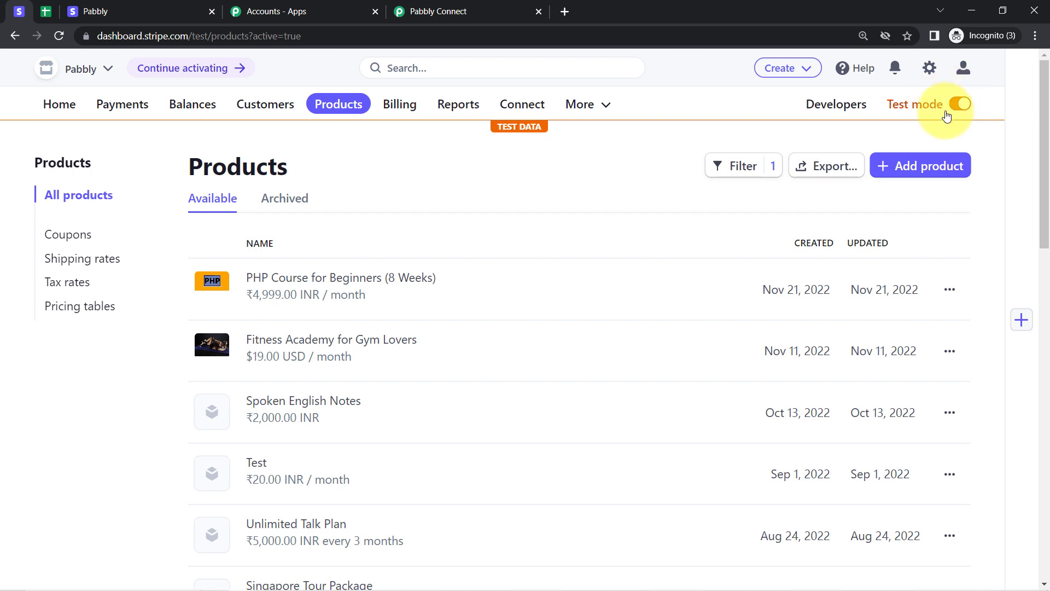
pyautogui.rightClick(850, 106)
pyautogui.click(875, 117)
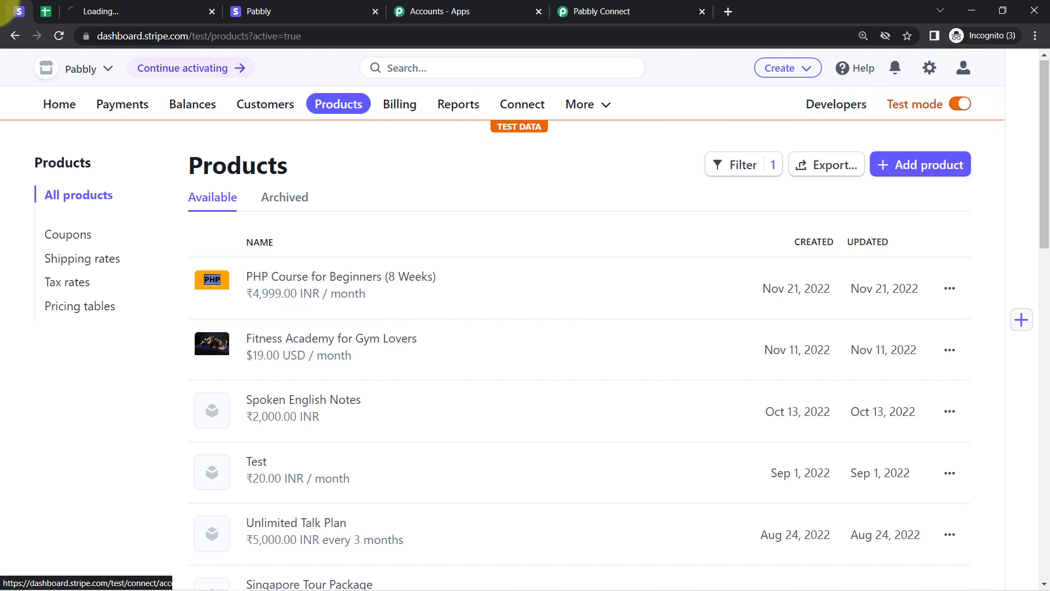
pyautogui.click(115, 6)
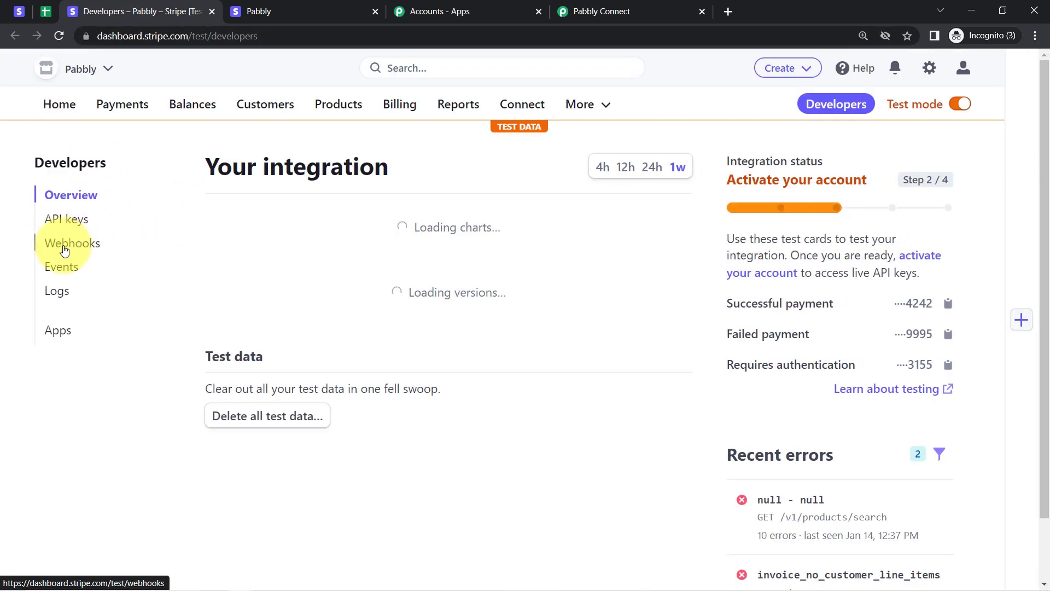
pyautogui.click(61, 249)
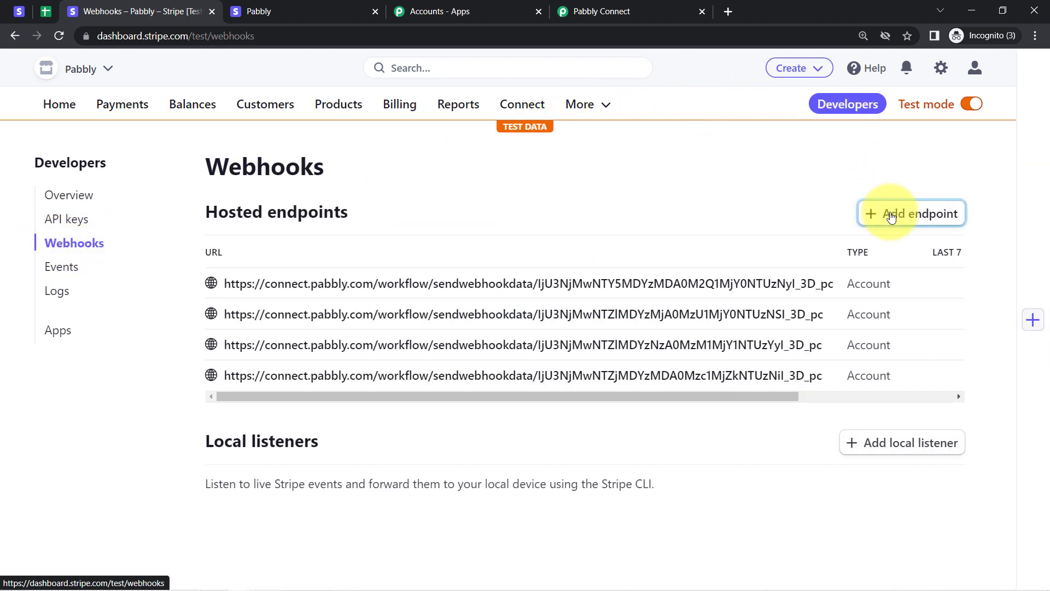
pyautogui.click(891, 215)
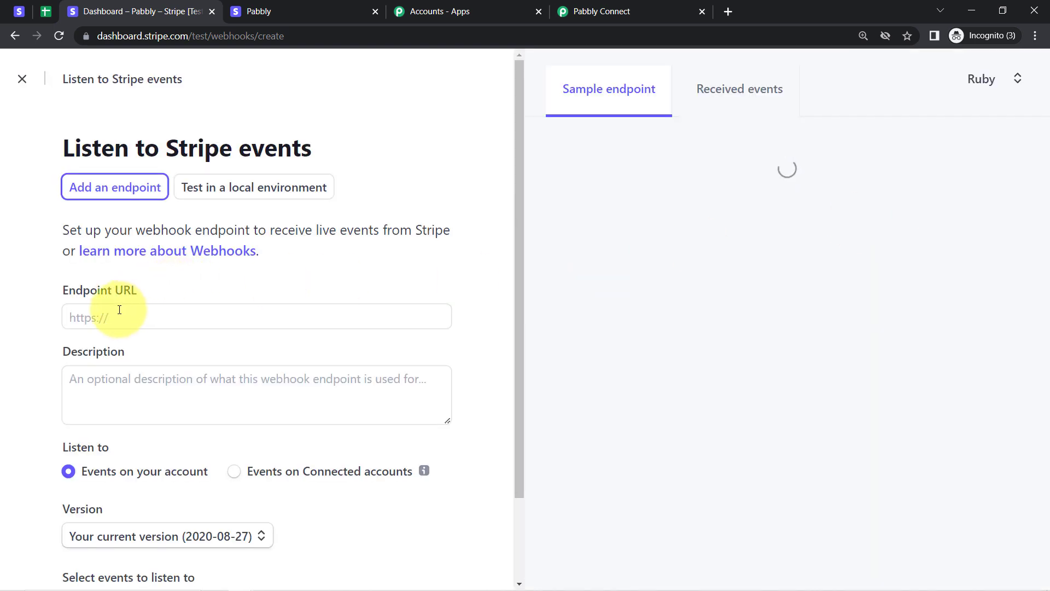
# Paste the Pabbly webhook URL as the Stripe endpoint URL.
pyautogui.click(158, 320)
pyautogui.hotkey('ctrl', 'v')
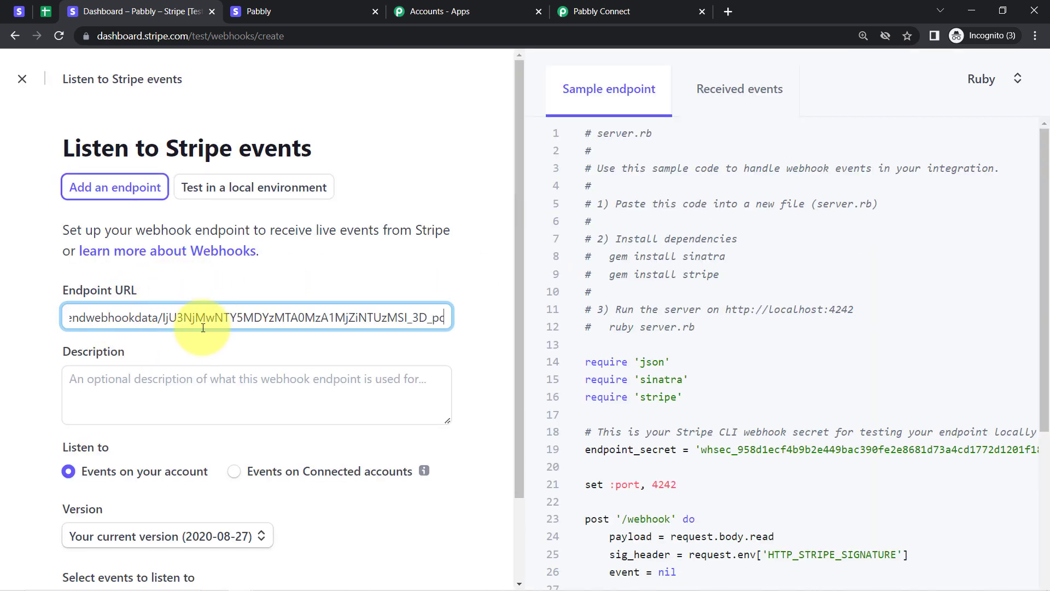
pyautogui.click(579, 11)
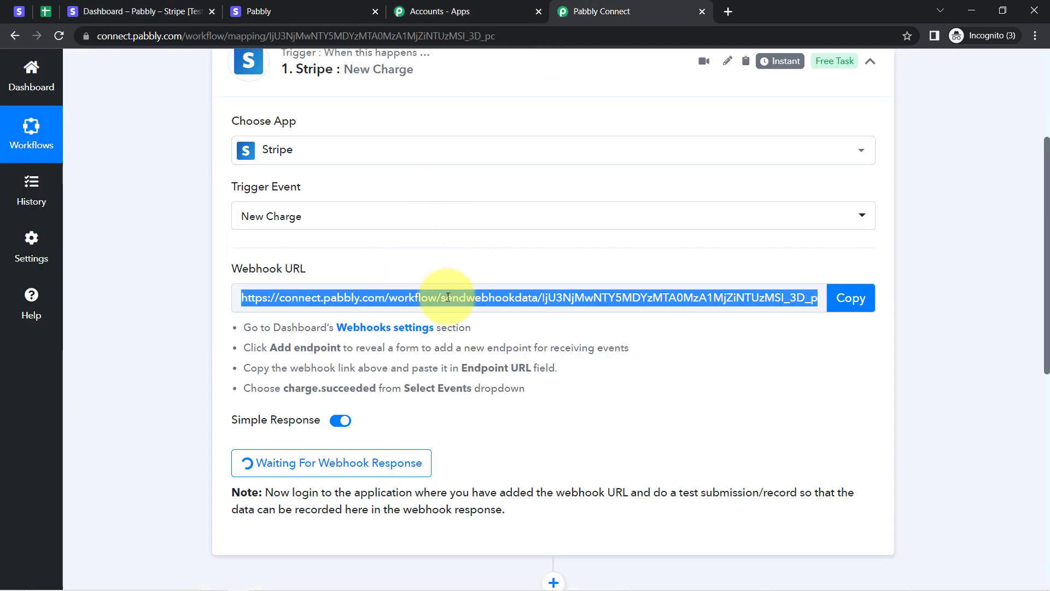
pyautogui.click(139, 3)
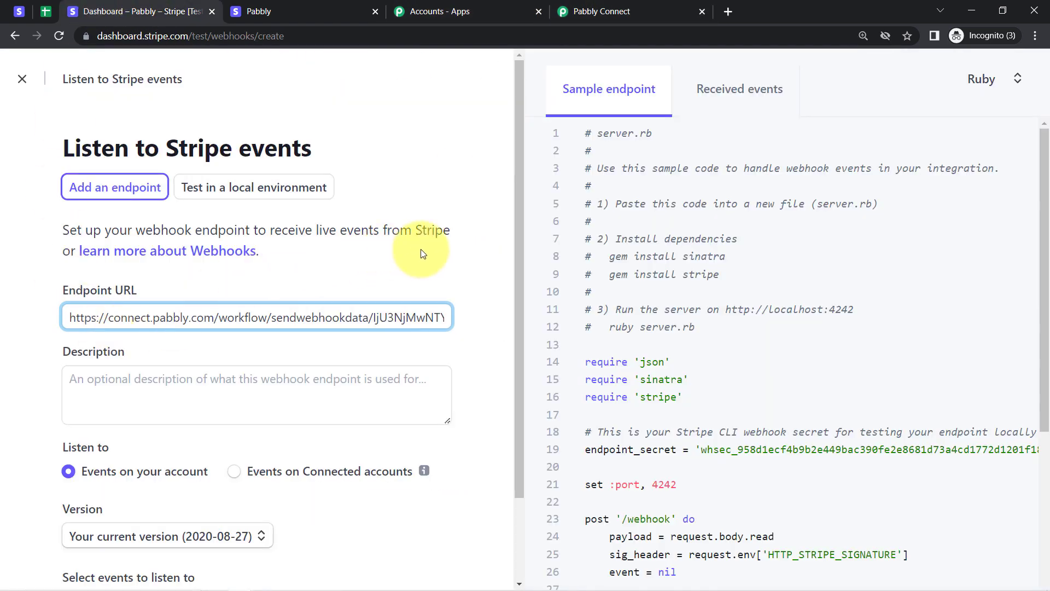
pyautogui.moveTo(519, 244); pyautogui.dragTo(537, 335)
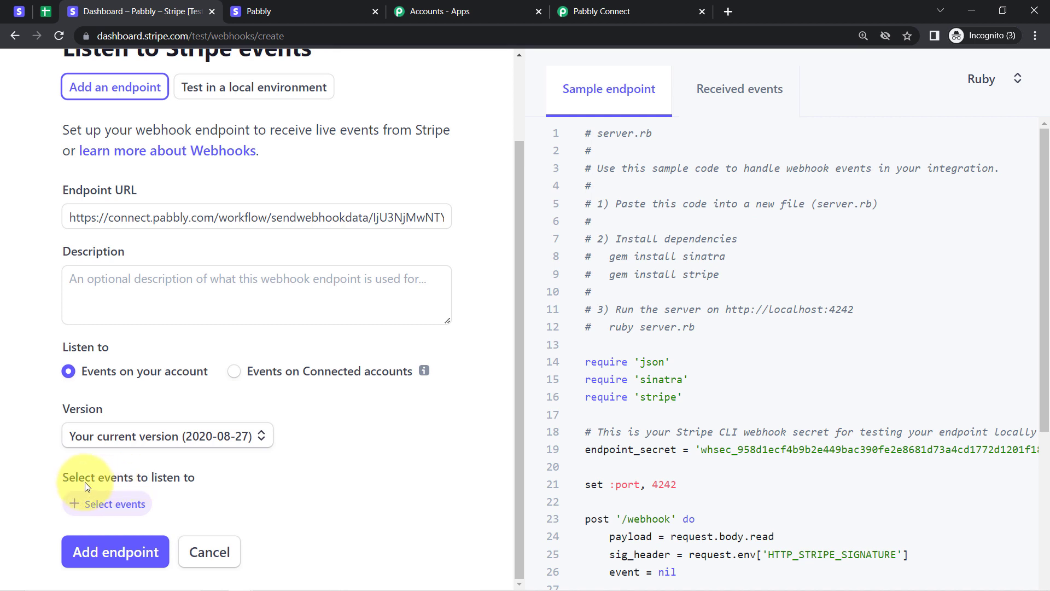
pyautogui.moveTo(69, 481); pyautogui.dragTo(157, 479)
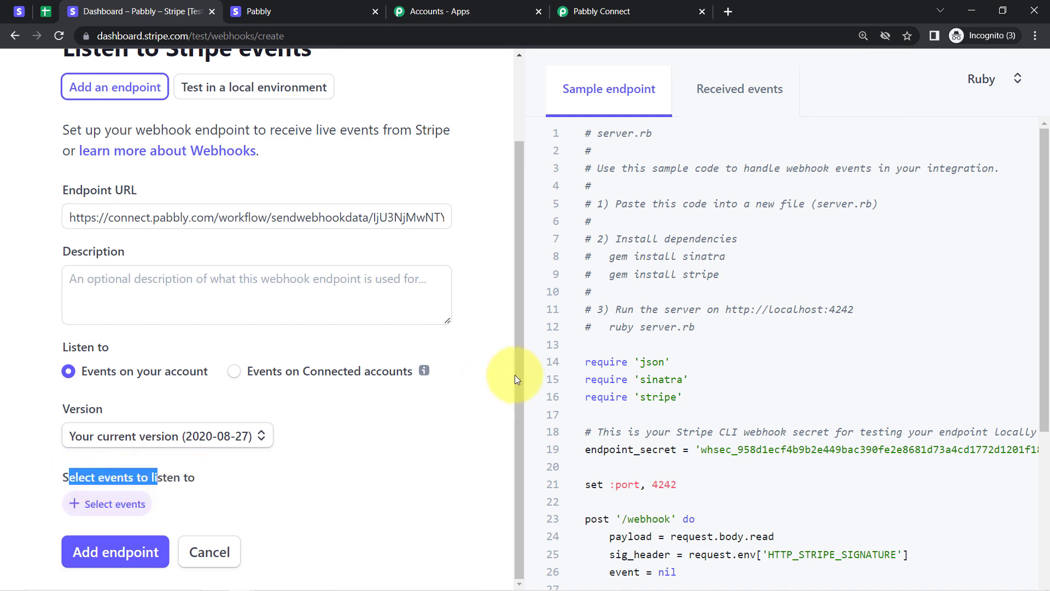
# Select the charge.succeeded event and create the webhook endpoint.
pyautogui.click(113, 506)
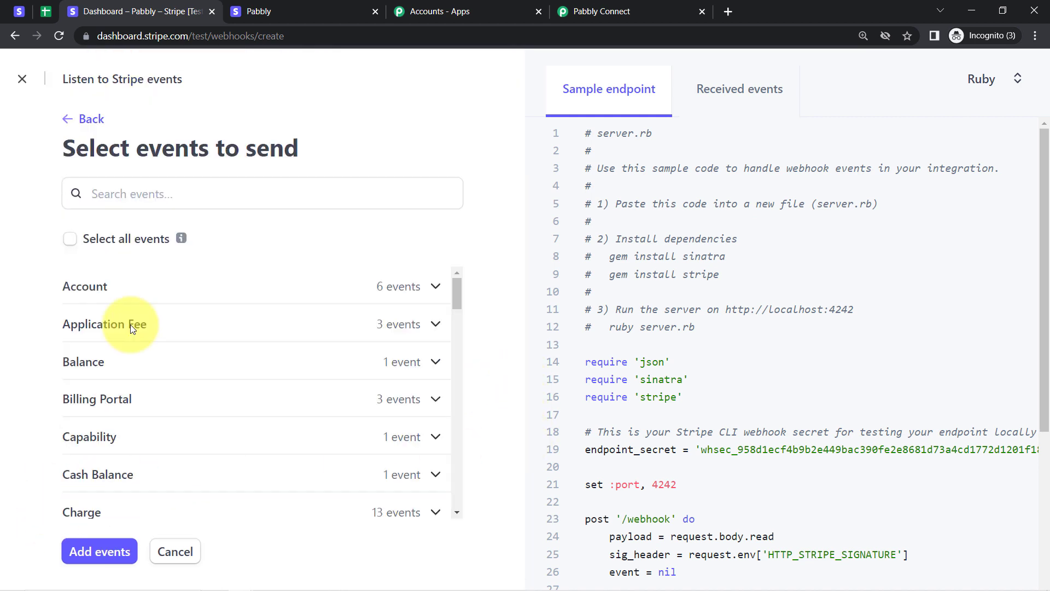
pyautogui.click(102, 197)
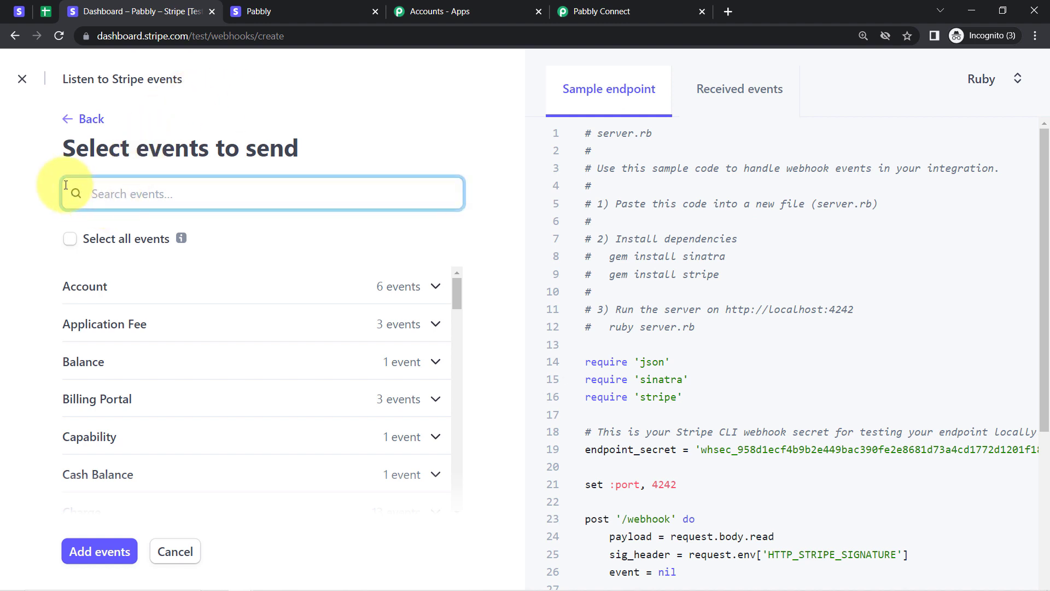
pyautogui.write('charg')
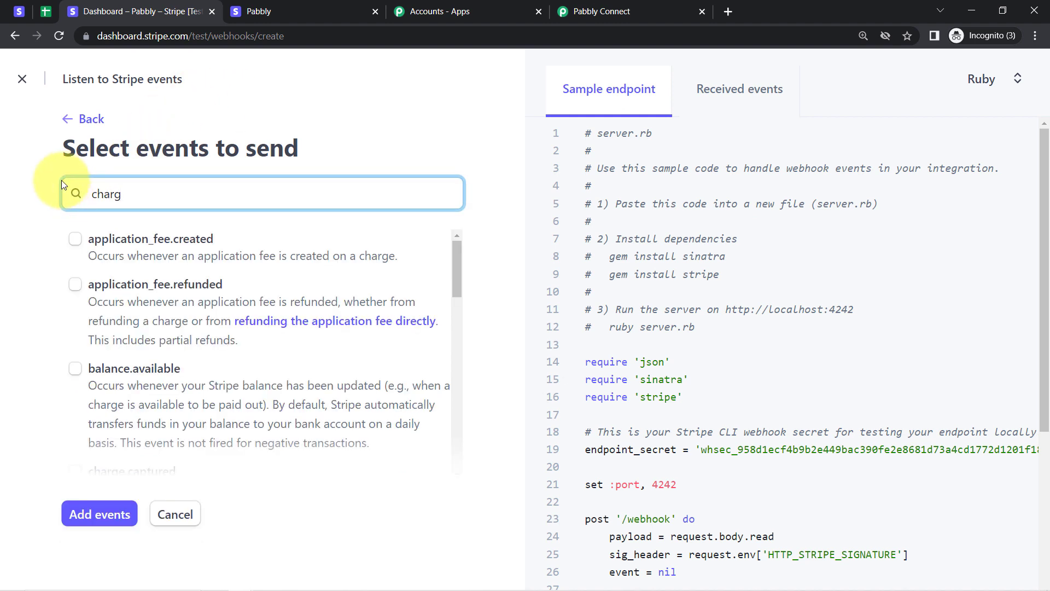
pyautogui.write('e')
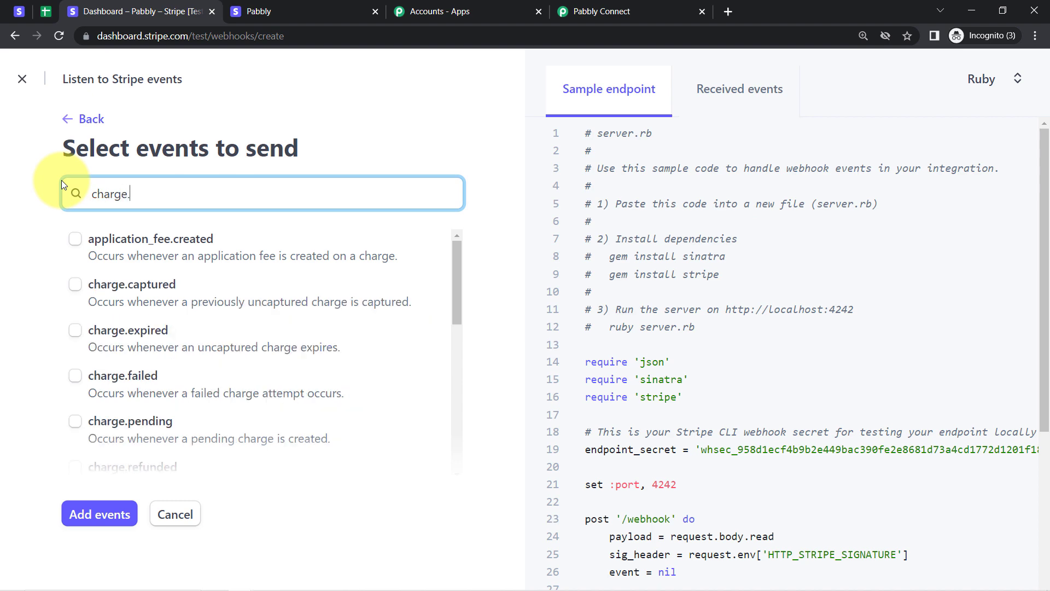
pyautogui.write('.s')
pyautogui.click(182, 241)
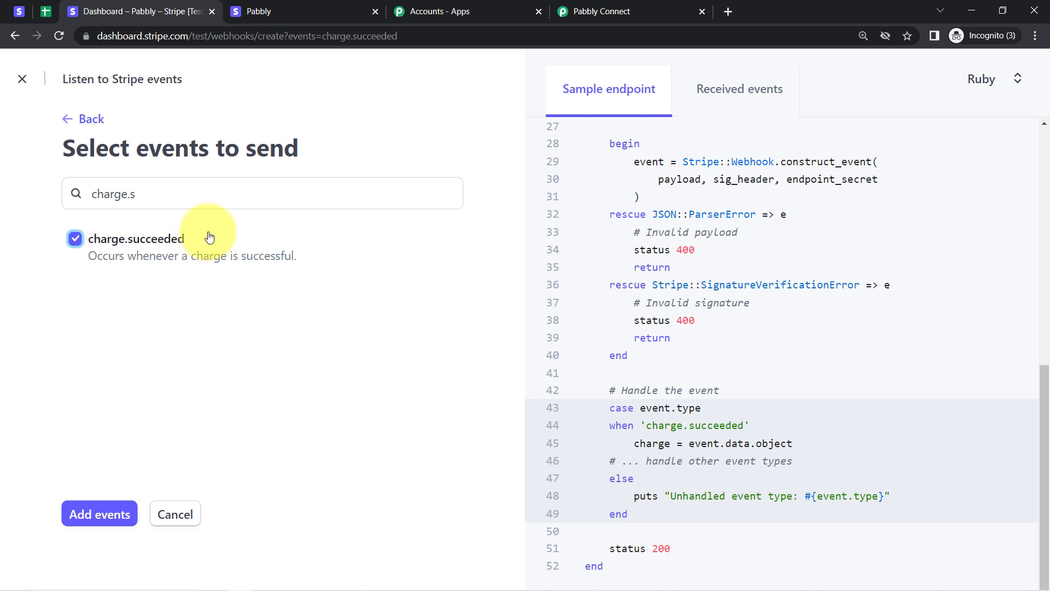
pyautogui.click(599, 11)
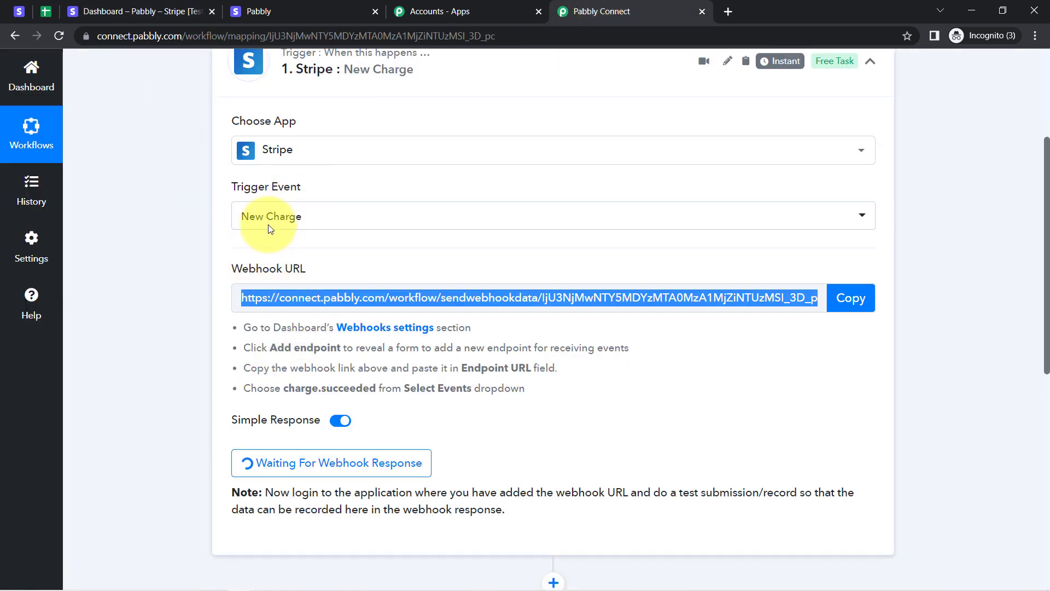
pyautogui.click(186, 12)
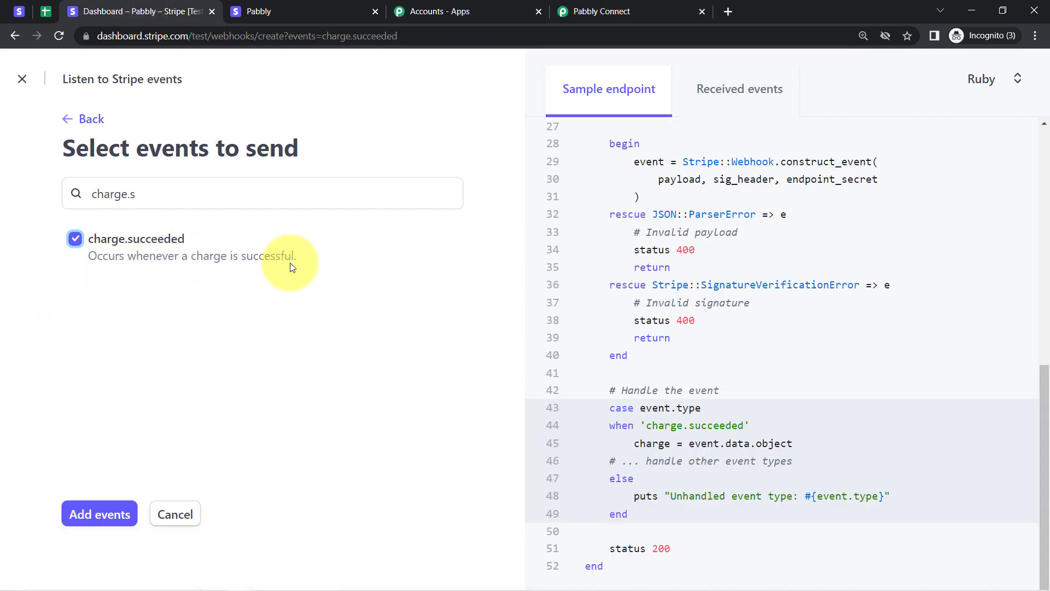
pyautogui.click(99, 513)
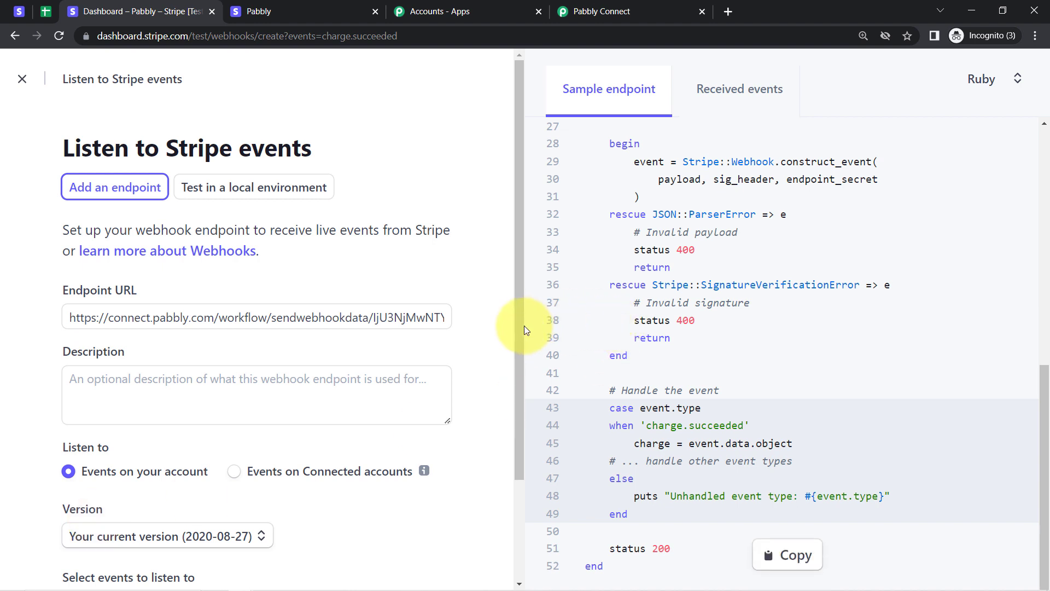
pyautogui.moveTo(517, 340); pyautogui.dragTo(513, 437)
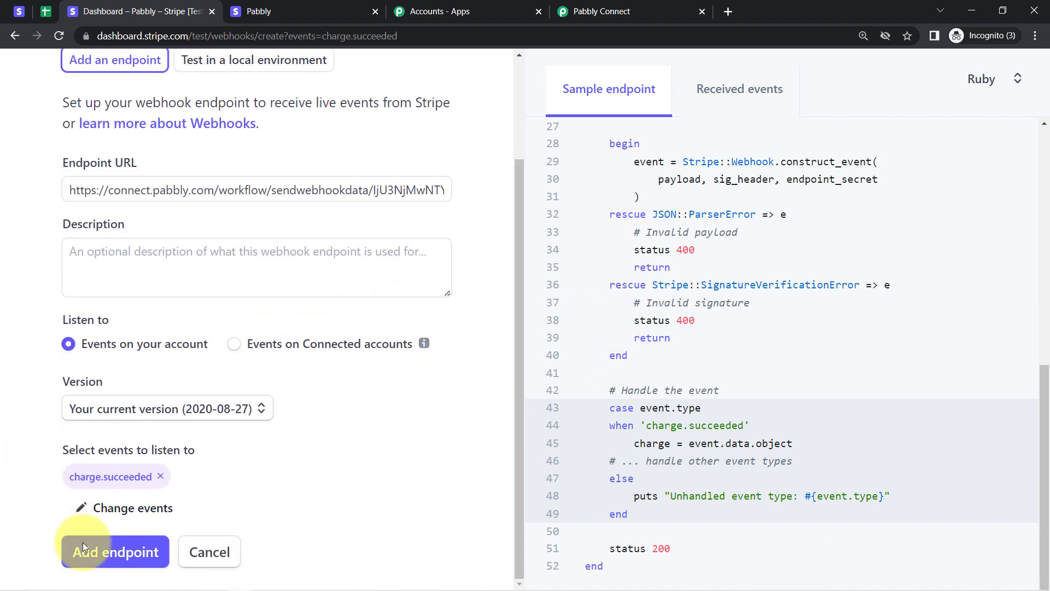
pyautogui.click(90, 560)
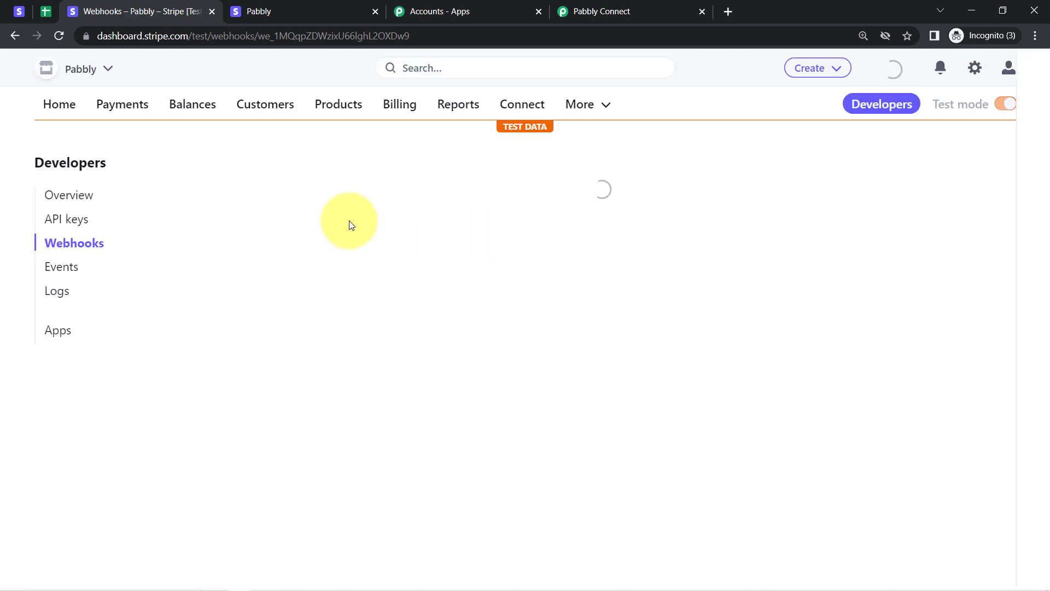
# Return to Pabbly's Stripe trigger and read the note about sending test data.
pyautogui.click(616, 4)
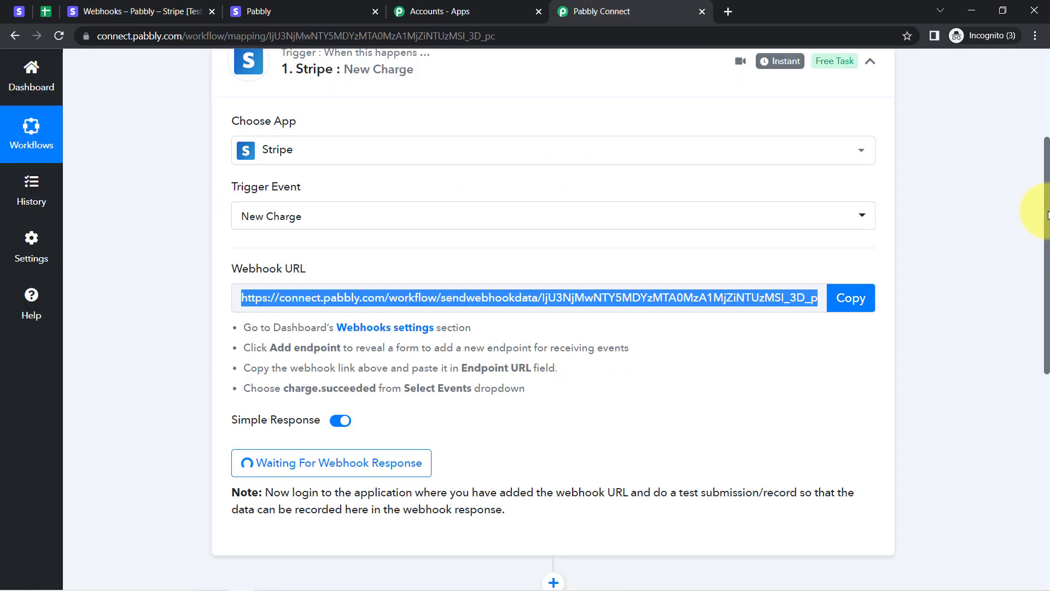
pyautogui.moveTo(1047, 215); pyautogui.dragTo(1028, 276)
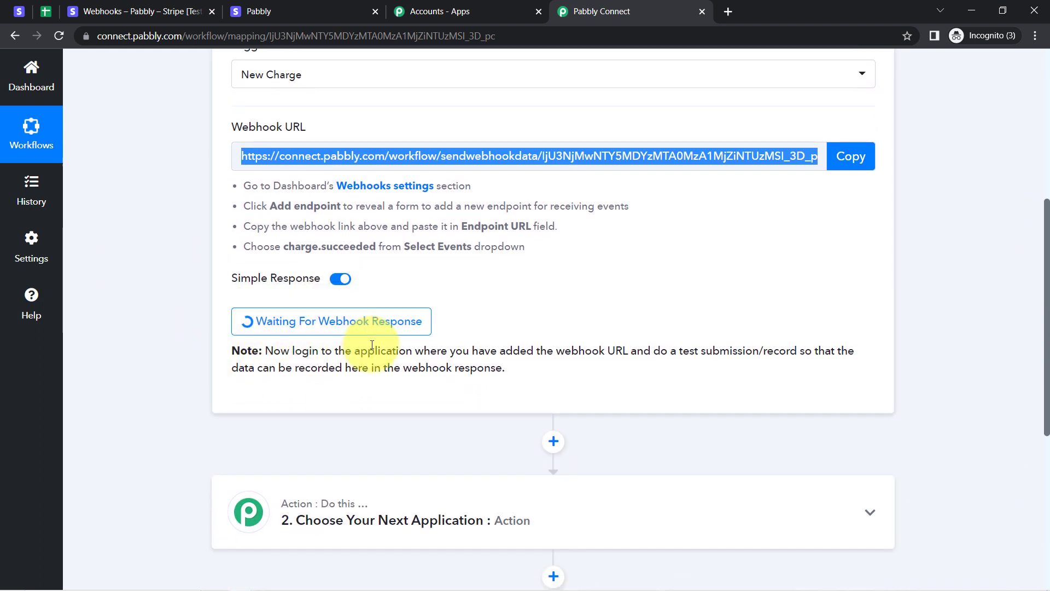
pyautogui.moveTo(512, 350); pyautogui.dragTo(554, 351)
pyautogui.moveTo(487, 372)
pyautogui.mouseDown()
pyautogui.moveTo(352, 386)
pyautogui.moveTo(491, 380)
pyautogui.mouseUp()
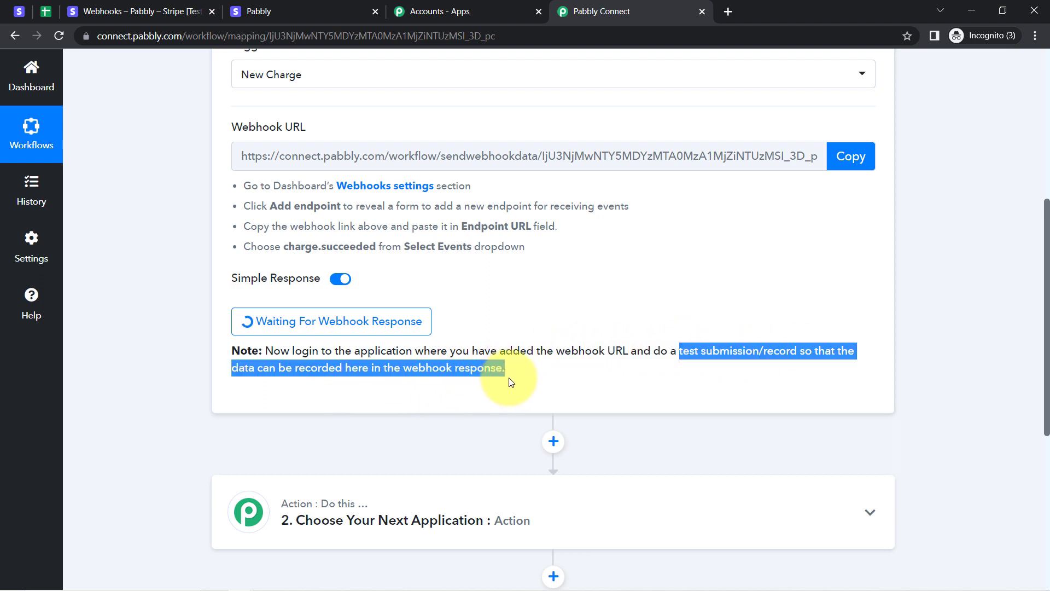
pyautogui.click(605, 351)
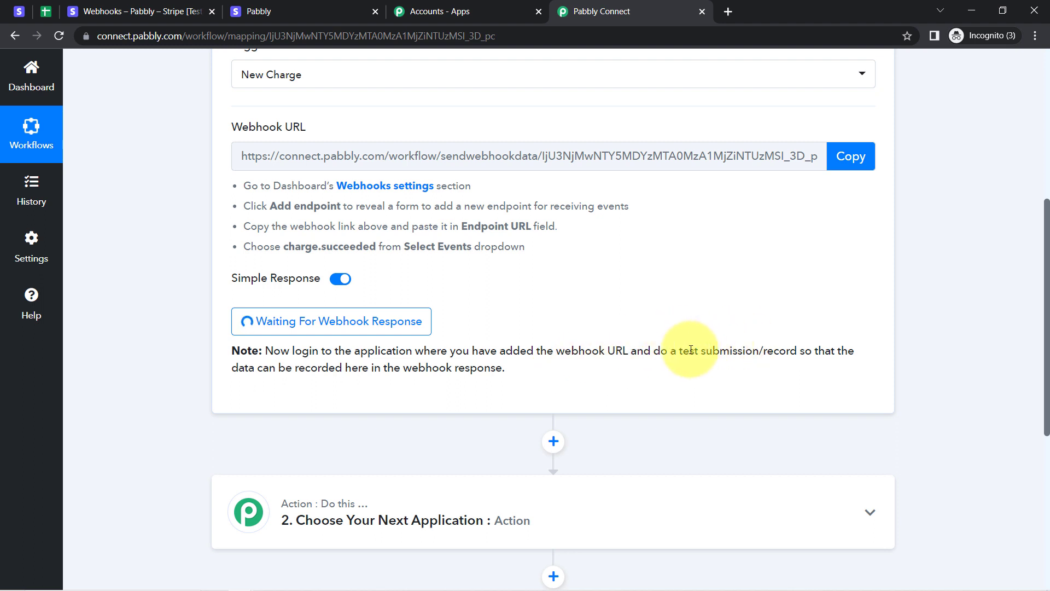
pyautogui.moveTo(690, 350); pyautogui.dragTo(773, 351)
pyautogui.scroll(3, 1034, 363)
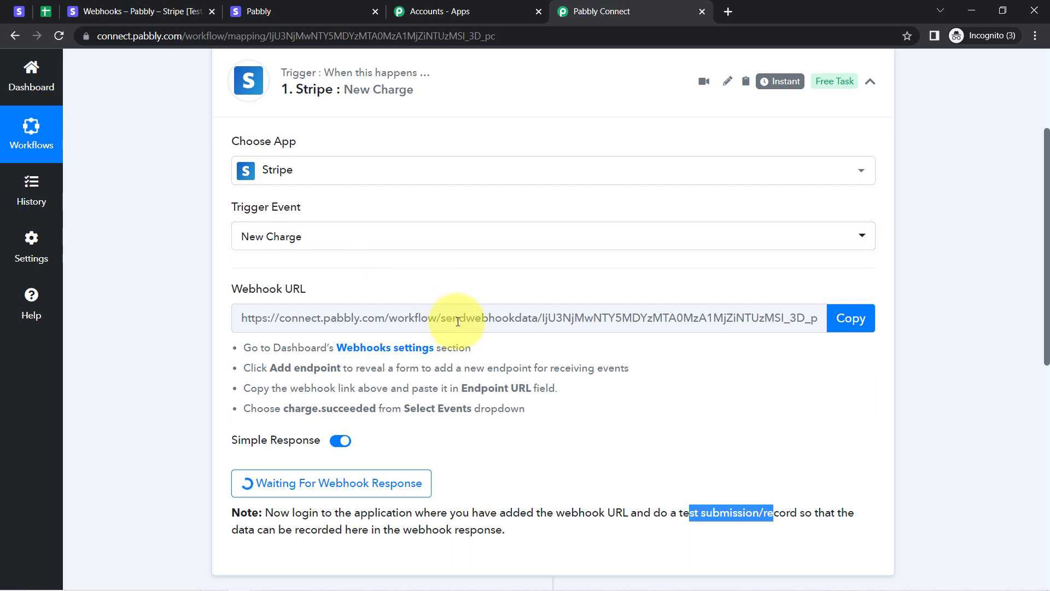
# On the Stripe checkout page, fill in the contact details and the saved test Visa card.
pyautogui.click(264, 5)
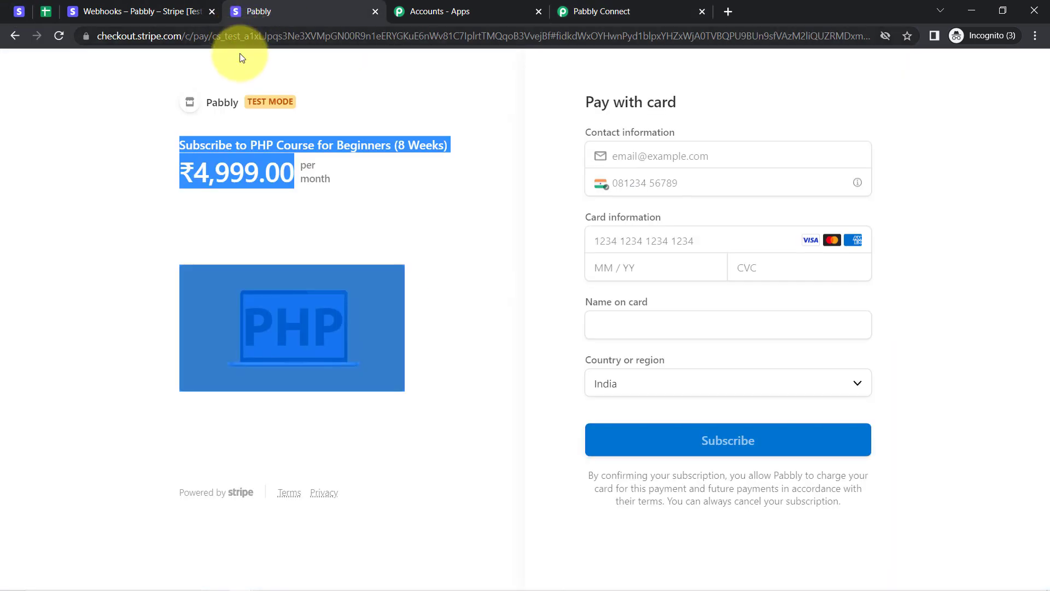
pyautogui.click(176, 163)
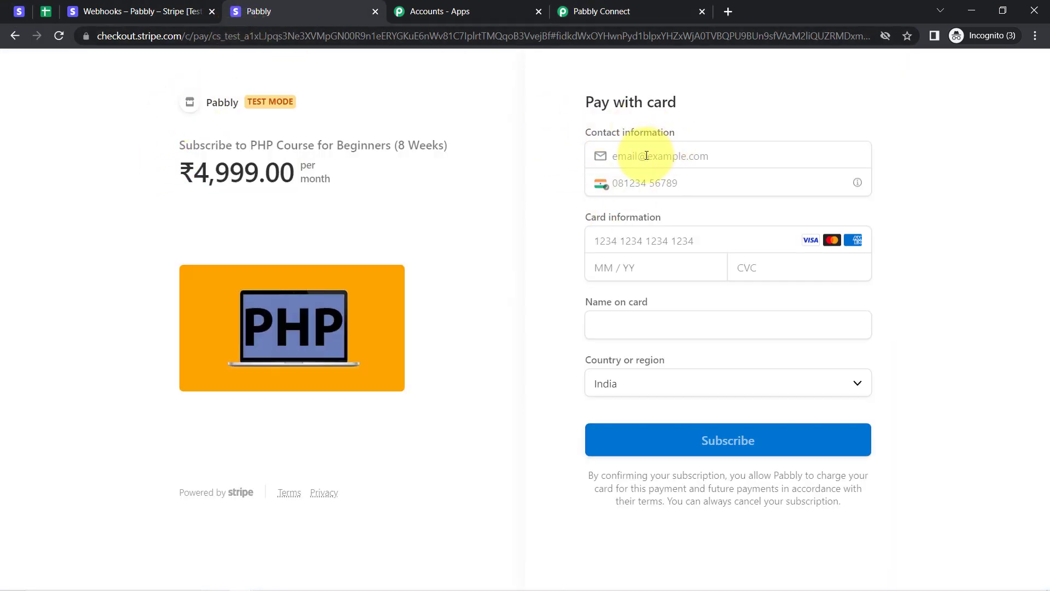
pyautogui.click(647, 155)
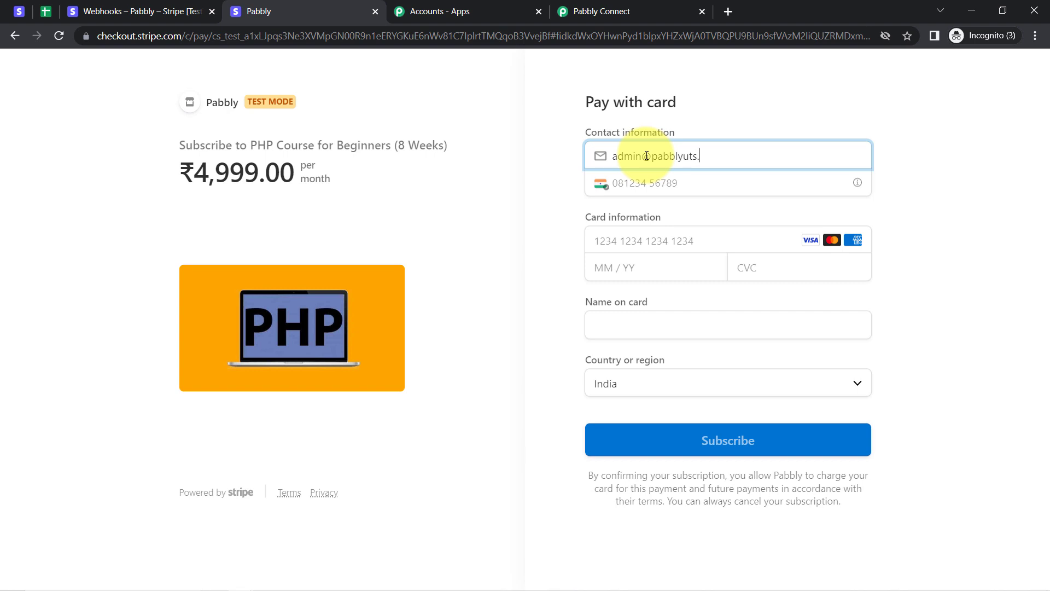
pyautogui.press('Tab')
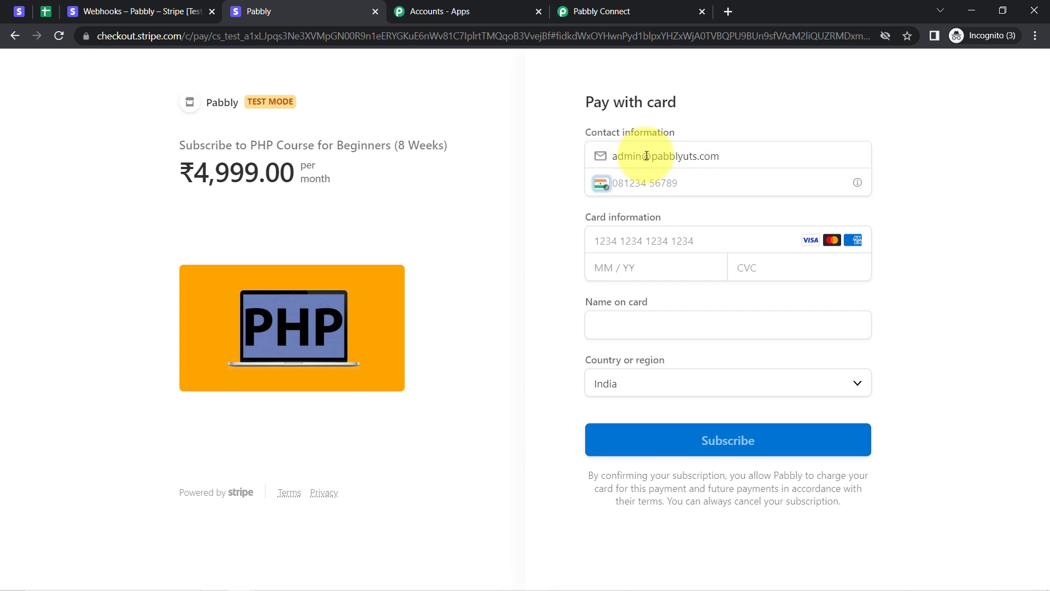
pyautogui.press('Tab')
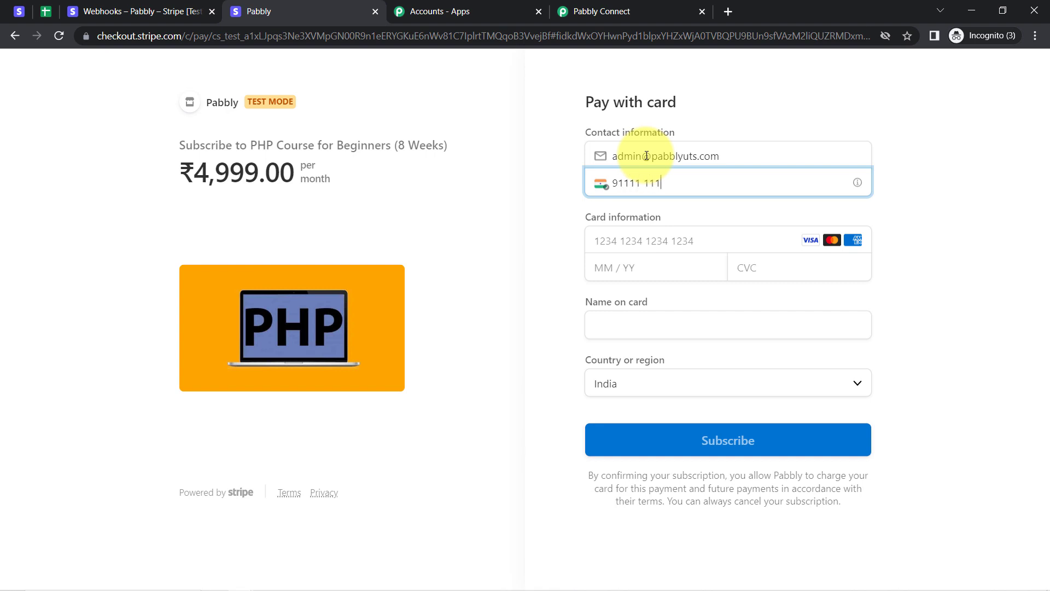
pyautogui.press('Tab')
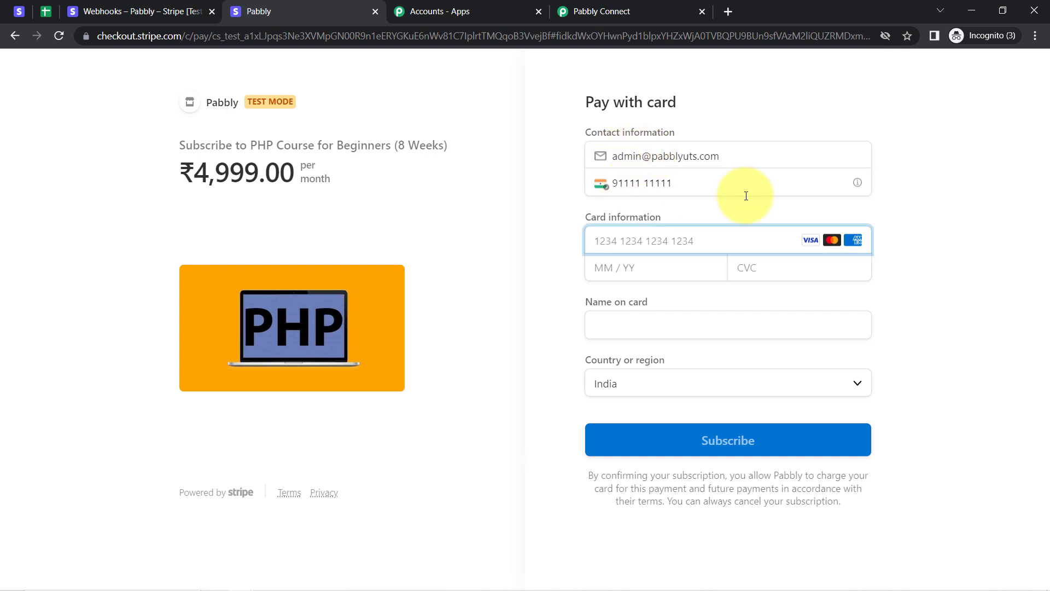
pyautogui.click(686, 243)
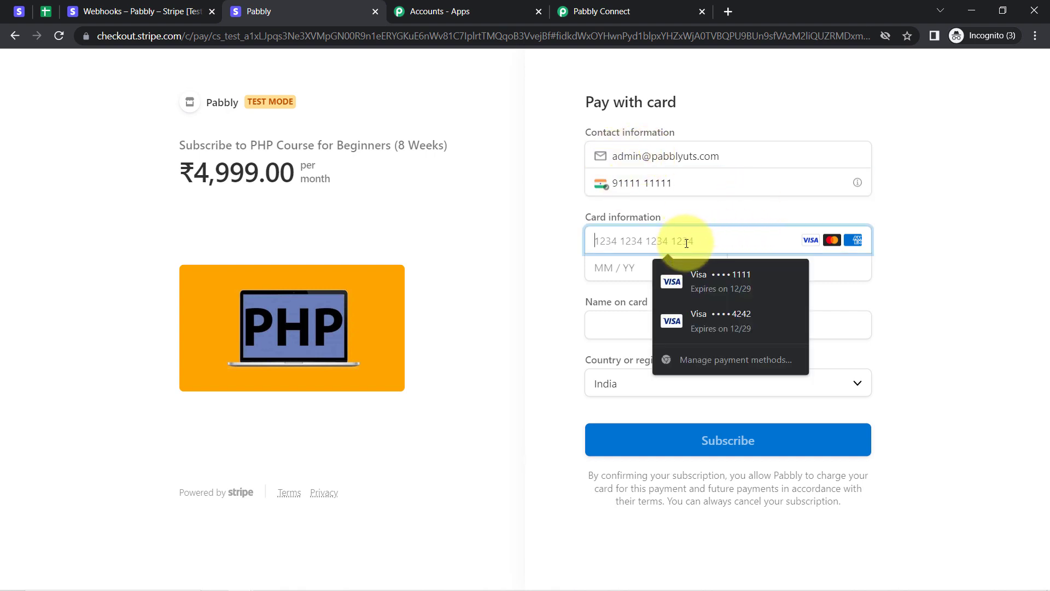
pyautogui.click(731, 278)
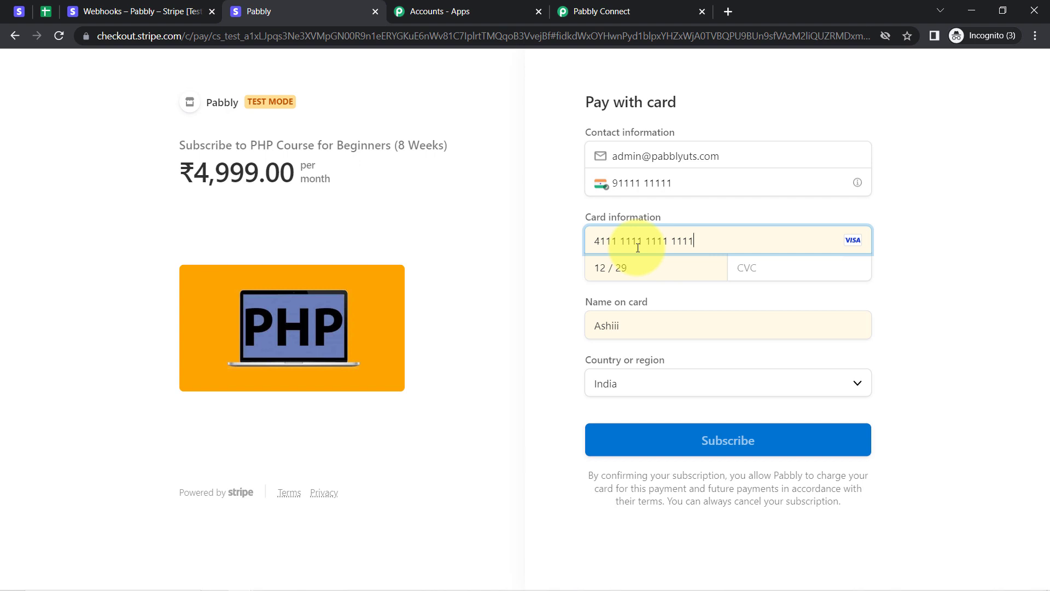
# Enter the security code and cardholder name, subscribe, then return to Pabbly Connect.
pyautogui.click(793, 268)
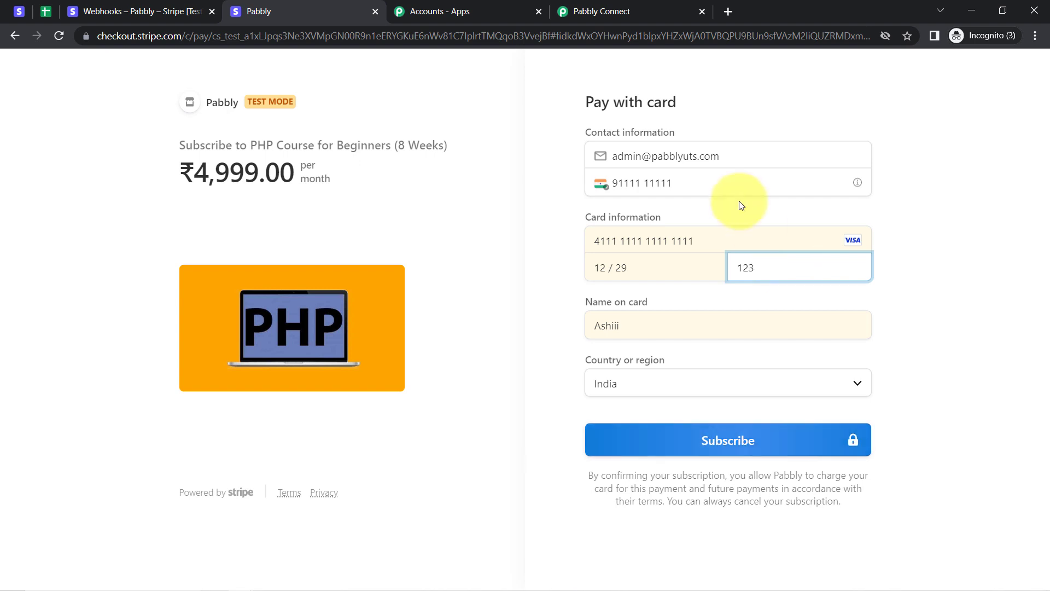
pyautogui.doubleClick(650, 322)
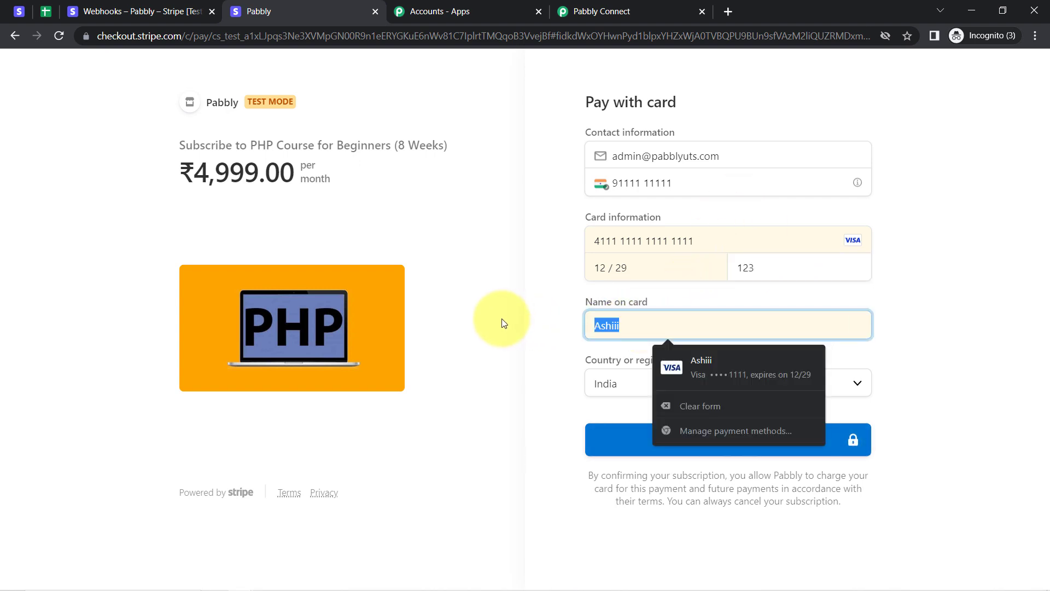
pyautogui.write('Demo Cus')
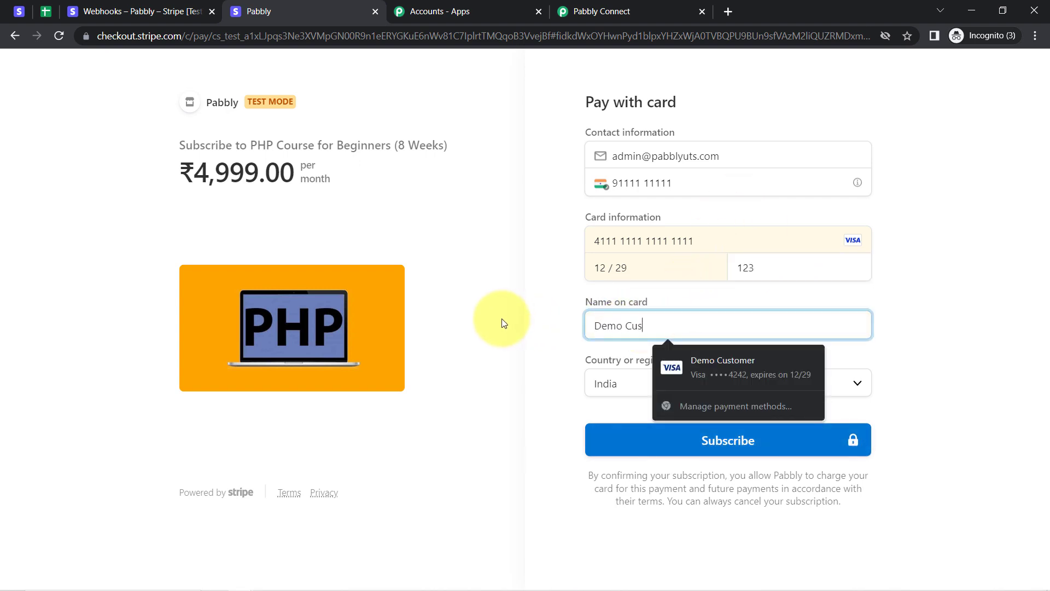
pyautogui.write('tomer')
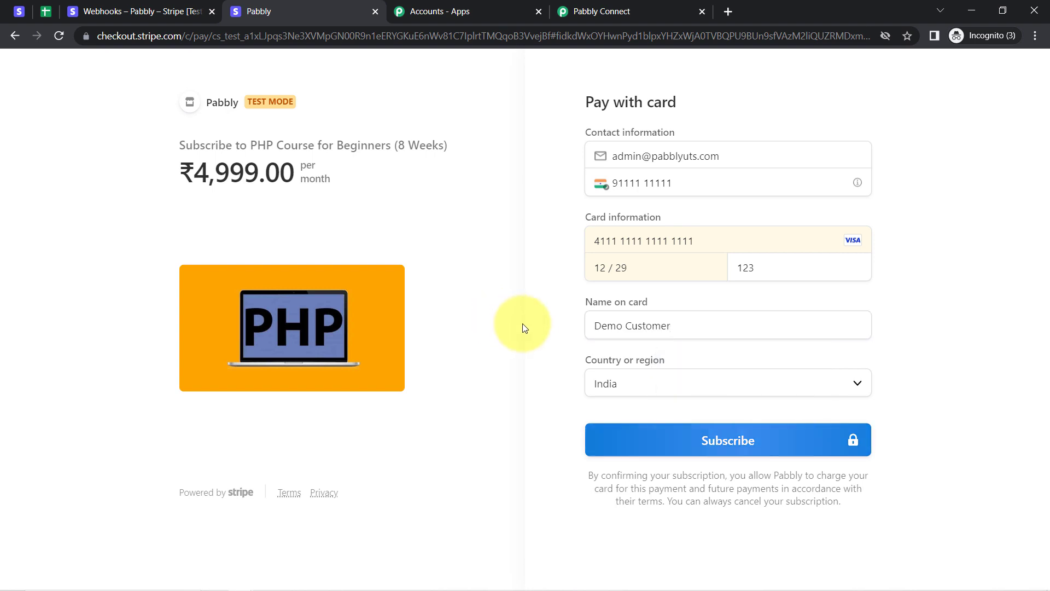
pyautogui.click(729, 440)
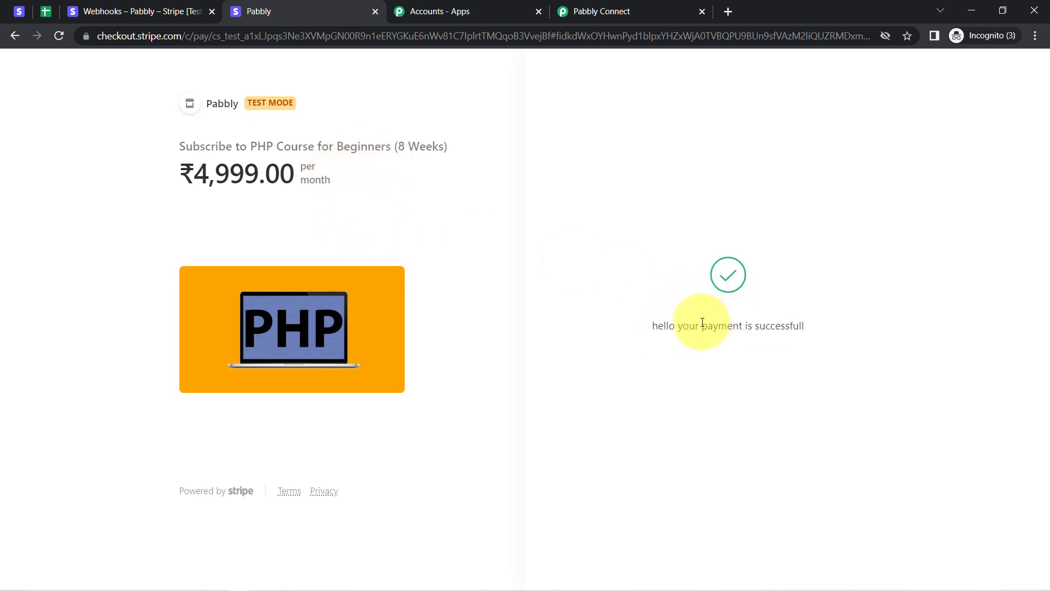
pyautogui.click(636, 10)
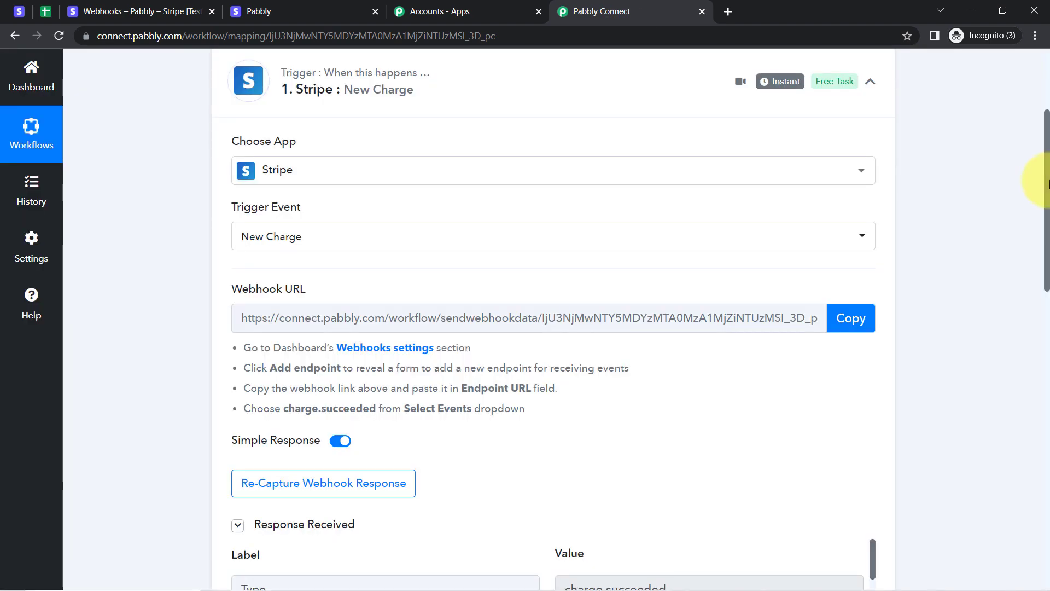
# Inspect the received webhook data: charge.succeeded type, card funding, country US and billing details.
pyautogui.scroll(-4, 1039, 181)
pyautogui.scroll(-2, 1048, 268)
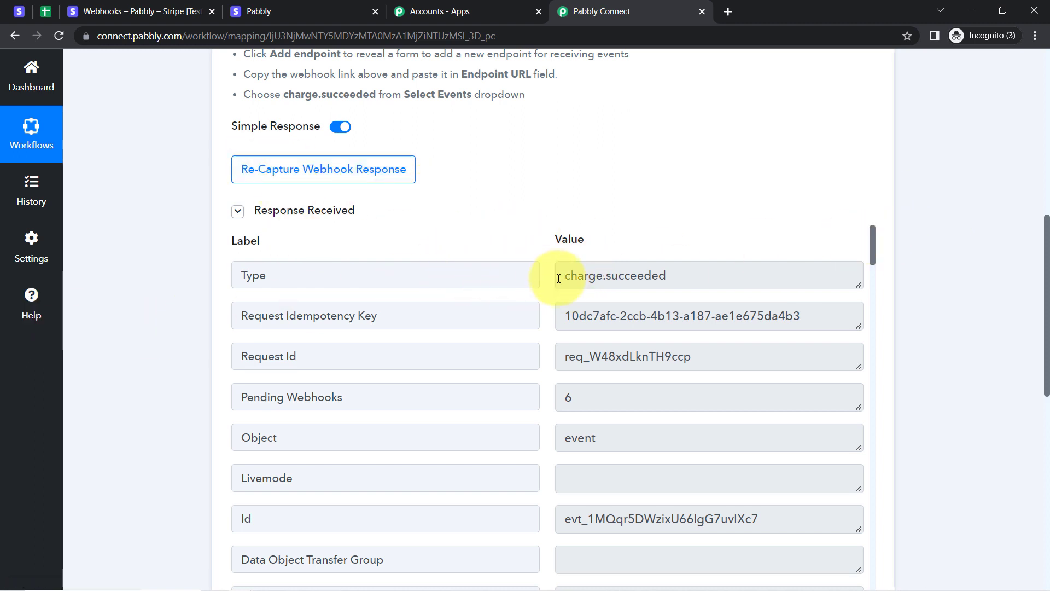
pyautogui.moveTo(570, 276); pyautogui.dragTo(679, 287)
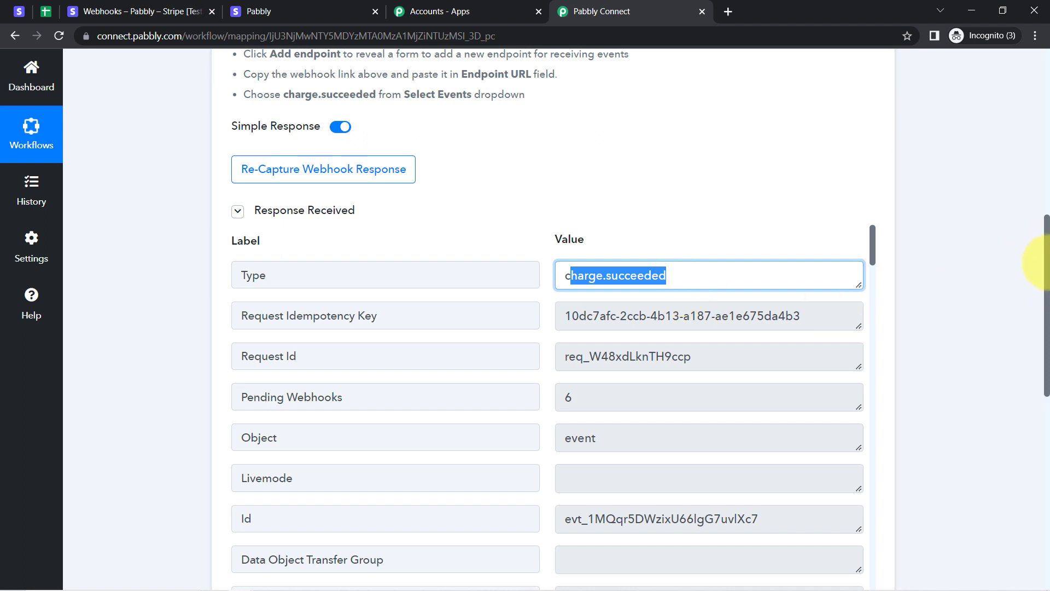
pyautogui.scroll(-1, 1034, 268)
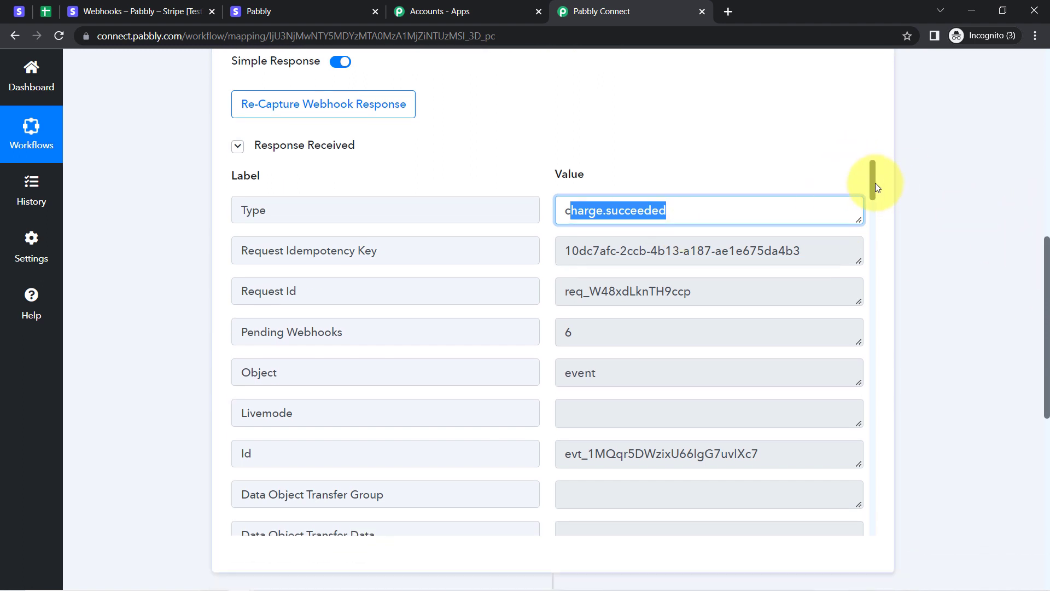
pyautogui.moveTo(875, 182); pyautogui.dragTo(868, 312)
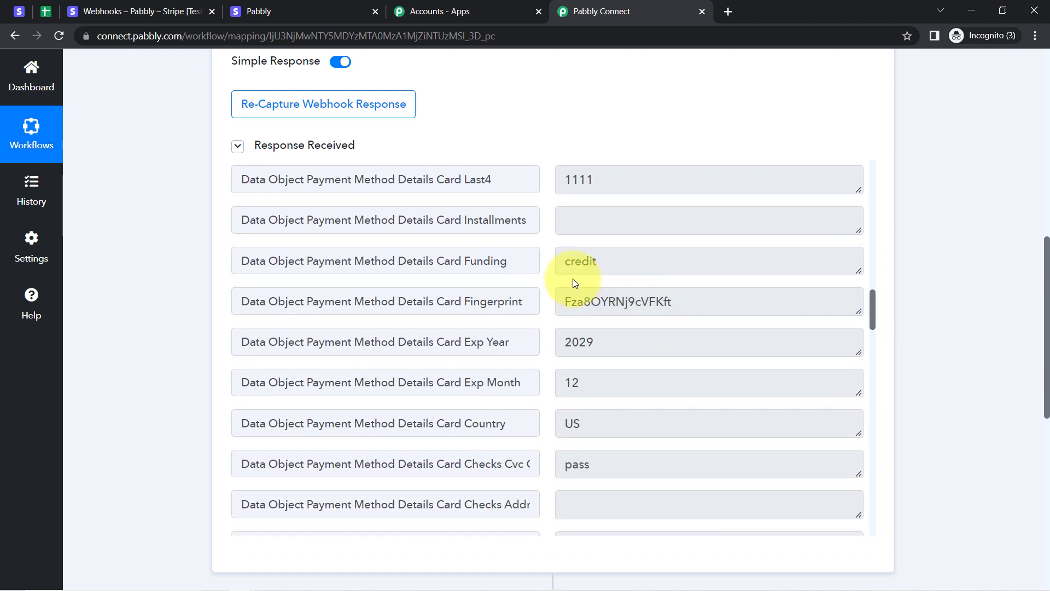
pyautogui.moveTo(353, 261); pyautogui.dragTo(628, 265)
pyautogui.click(629, 264)
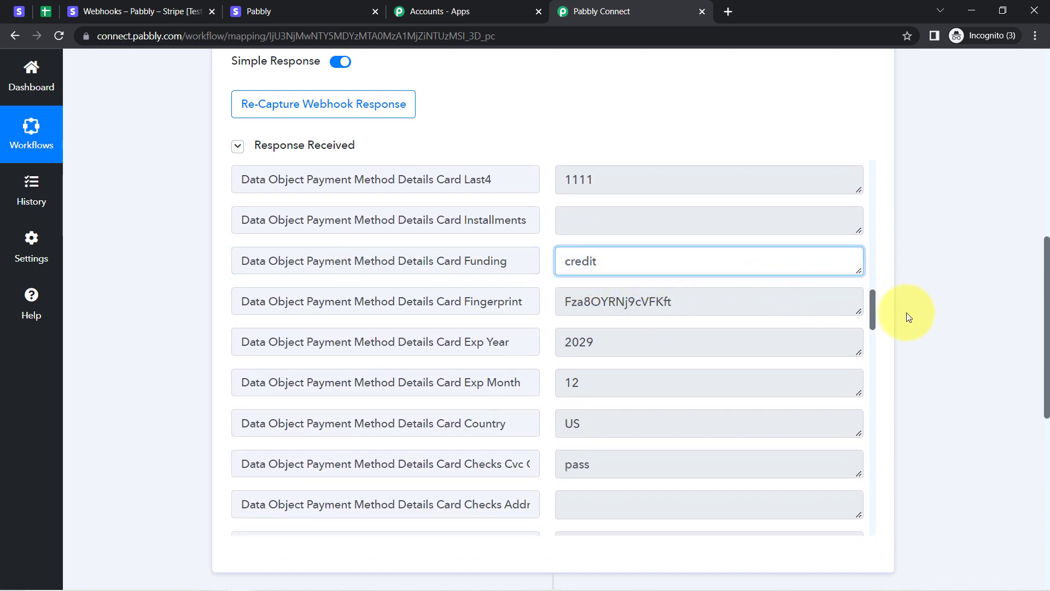
pyautogui.click(876, 314)
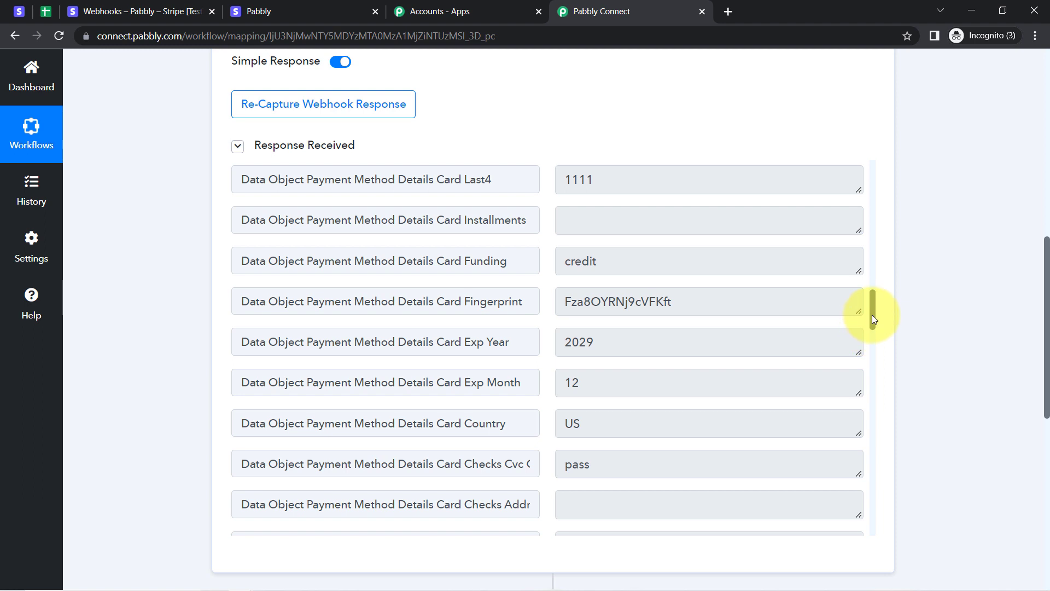
pyautogui.moveTo(872, 314); pyautogui.dragTo(874, 329)
pyautogui.moveTo(421, 299); pyautogui.dragTo(558, 298)
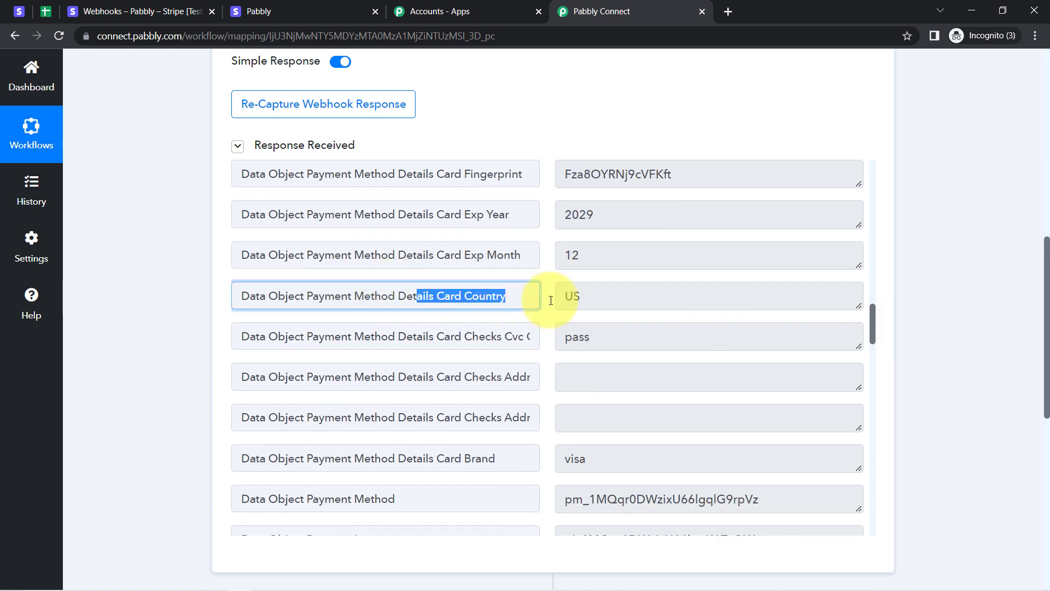
pyautogui.click(605, 300)
pyautogui.doubleClick(605, 300)
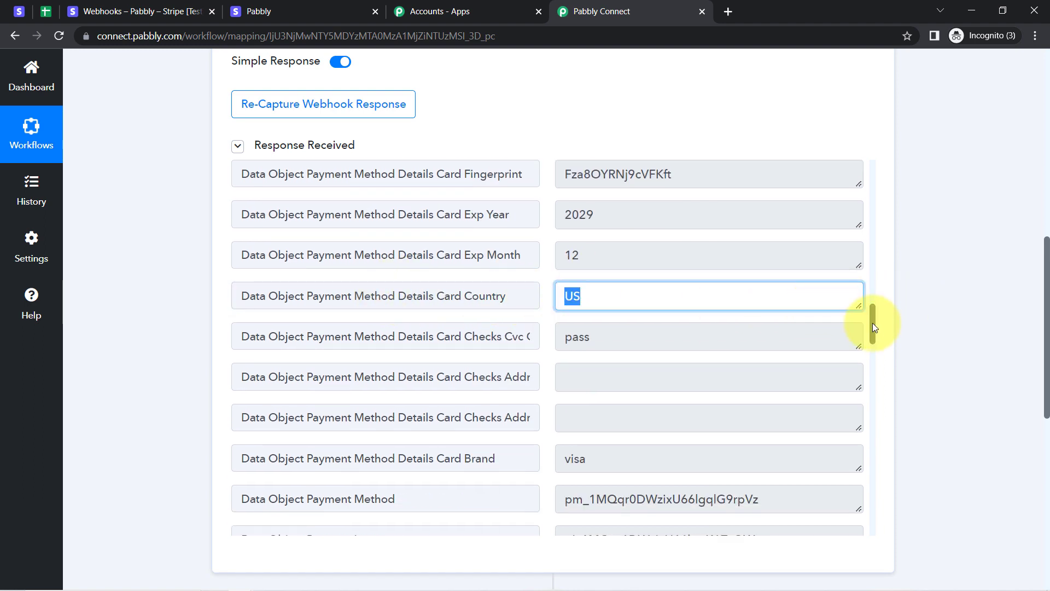
pyautogui.moveTo(872, 322); pyautogui.dragTo(871, 438)
pyautogui.moveTo(566, 330); pyautogui.dragTo(696, 330)
pyautogui.moveTo(600, 368); pyautogui.dragTo(673, 371)
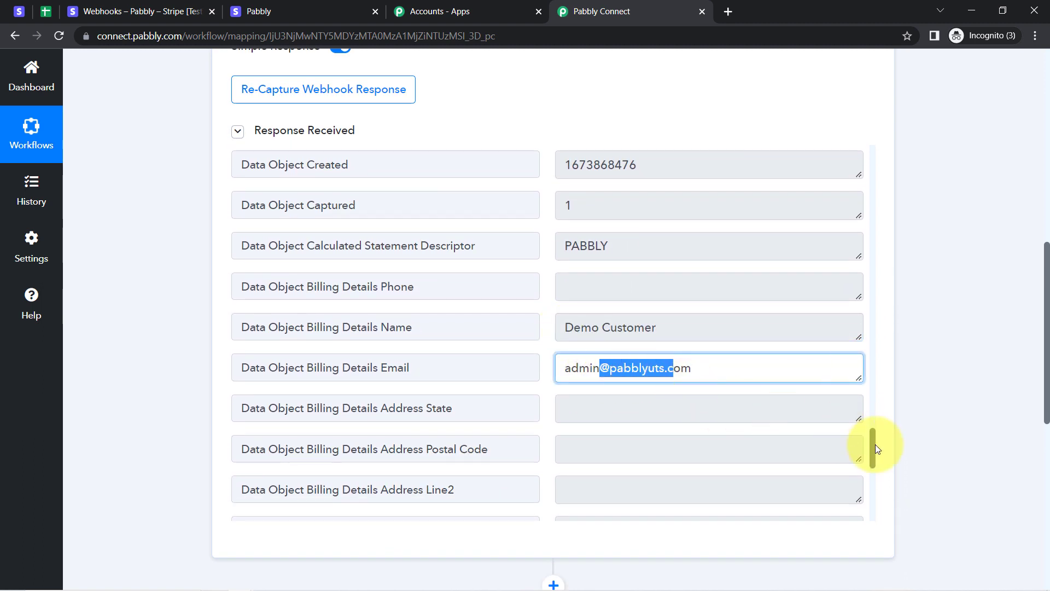
pyautogui.moveTo(874, 442); pyautogui.dragTo(874, 500)
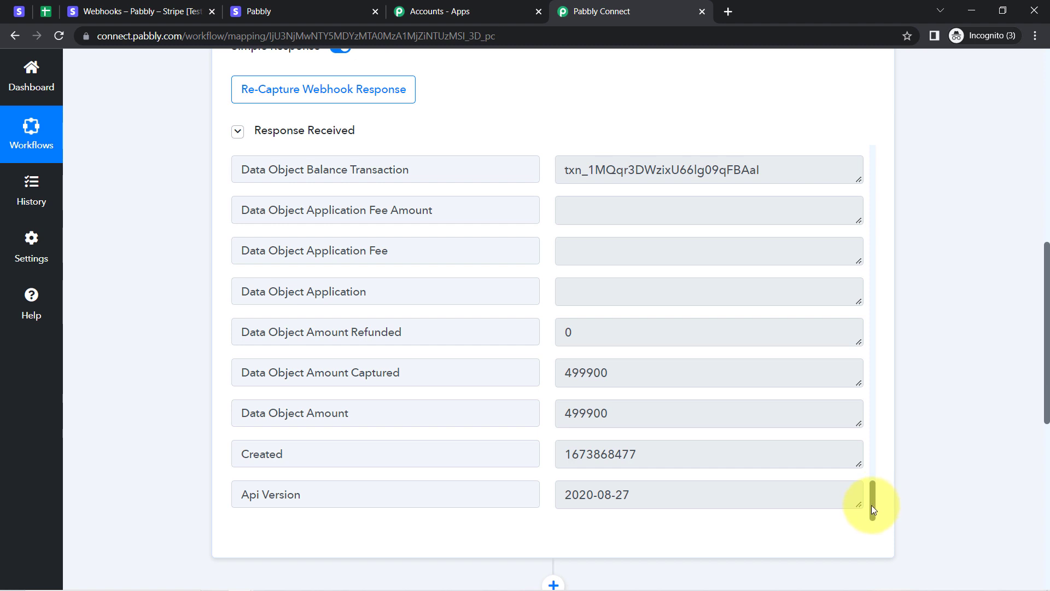
# Read the 499900 amount as 4999 rupees plus two paise digits, then check the checkout price.
pyautogui.moveTo(255, 414); pyautogui.dragTo(331, 414)
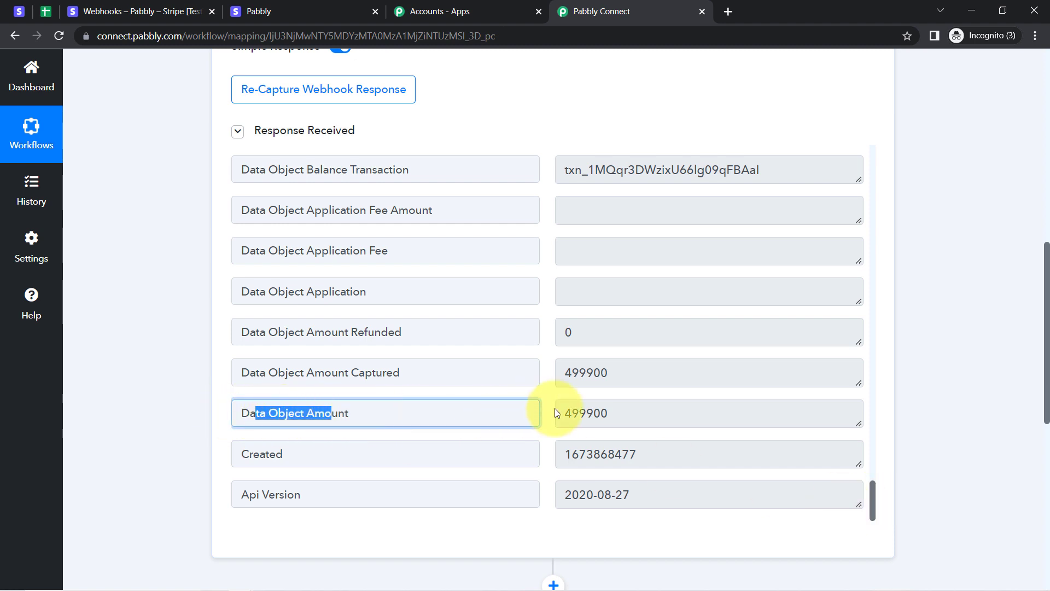
pyautogui.moveTo(606, 413); pyautogui.dragTo(576, 414)
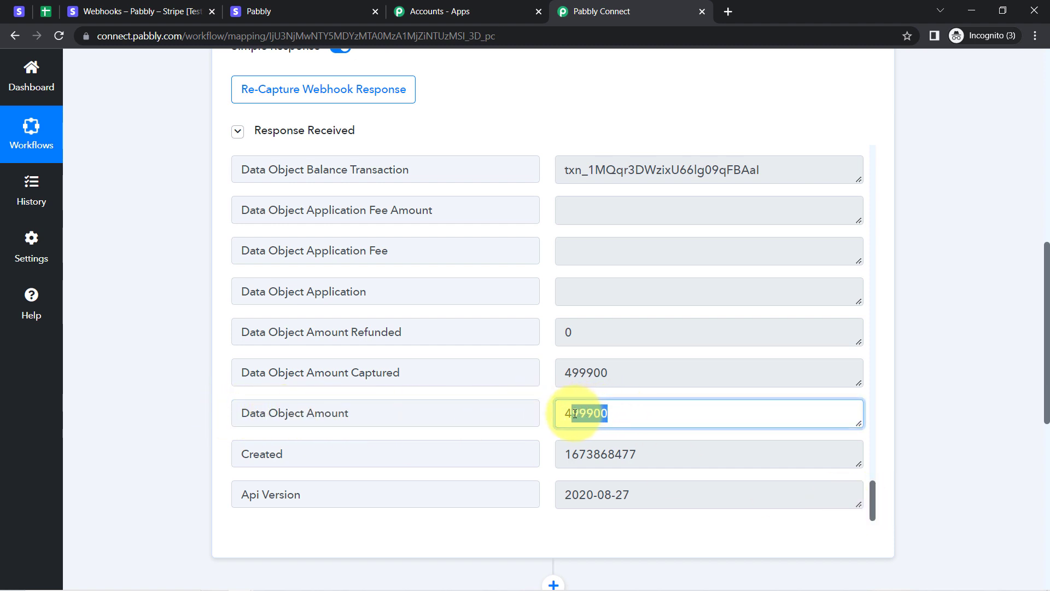
pyautogui.click(598, 417)
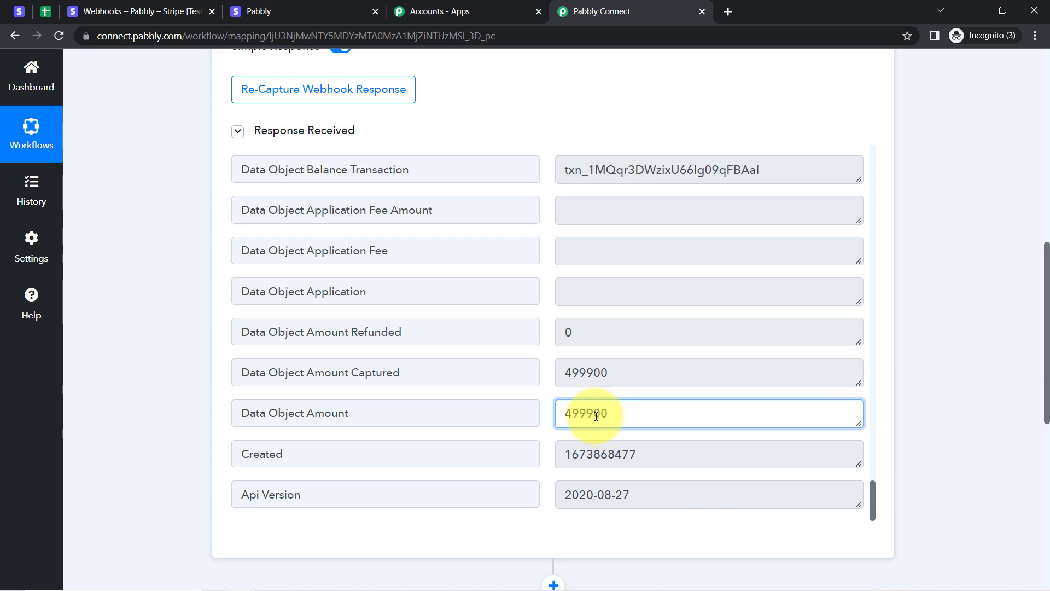
pyautogui.moveTo(596, 416); pyautogui.dragTo(609, 416)
pyautogui.moveTo(596, 415); pyautogui.dragTo(608, 415)
pyautogui.moveTo(594, 415); pyautogui.dragTo(557, 414)
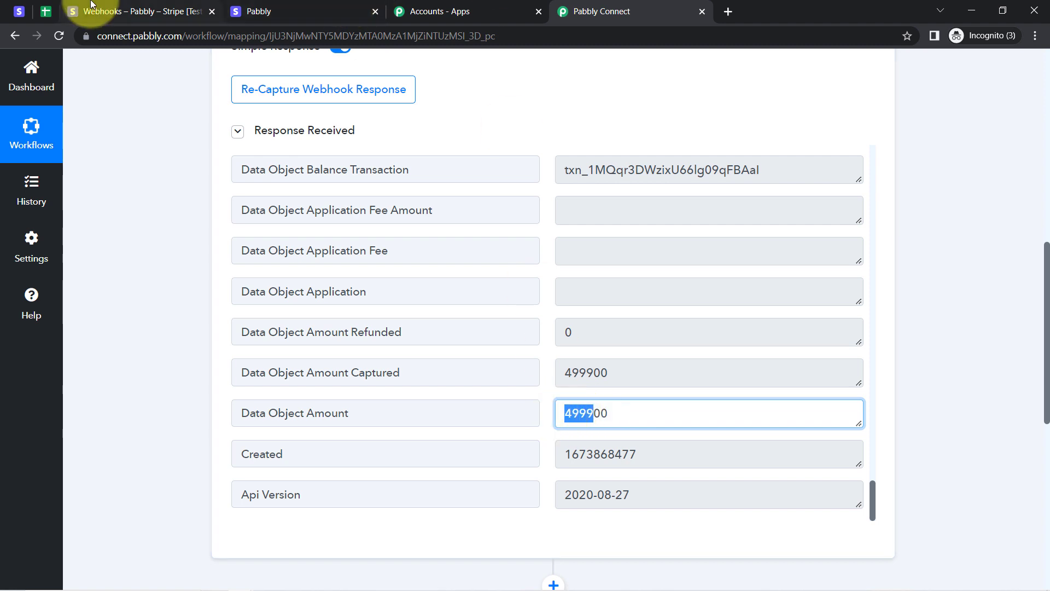
pyautogui.click(284, 11)
# Check the ₹4,999.00 checkout price against the amount, then return to the captured response.
pyautogui.moveTo(179, 171); pyautogui.dragTo(298, 171)
pyautogui.click(283, 171)
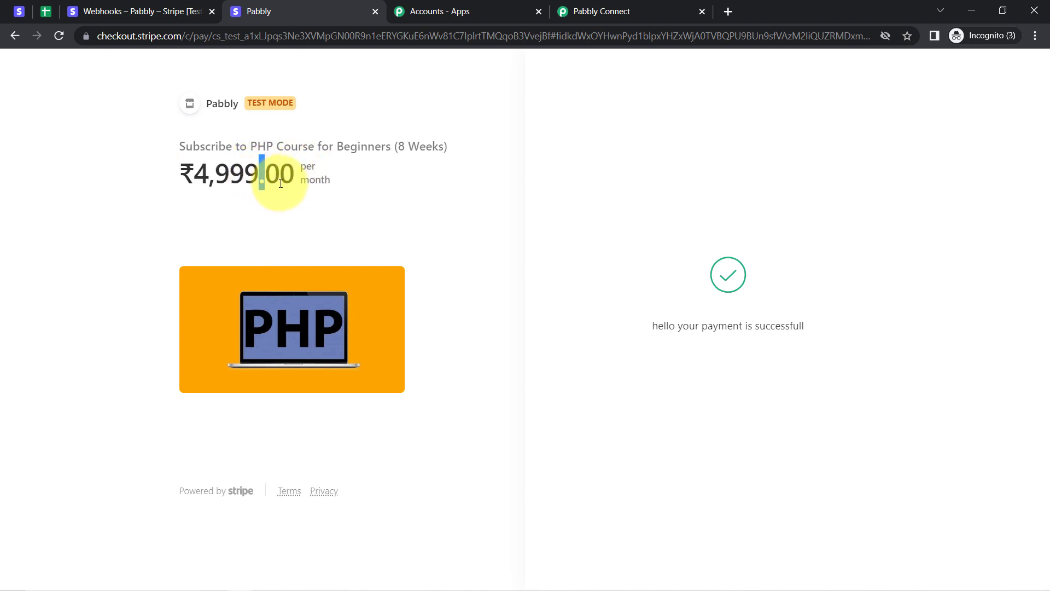
pyautogui.click(596, 11)
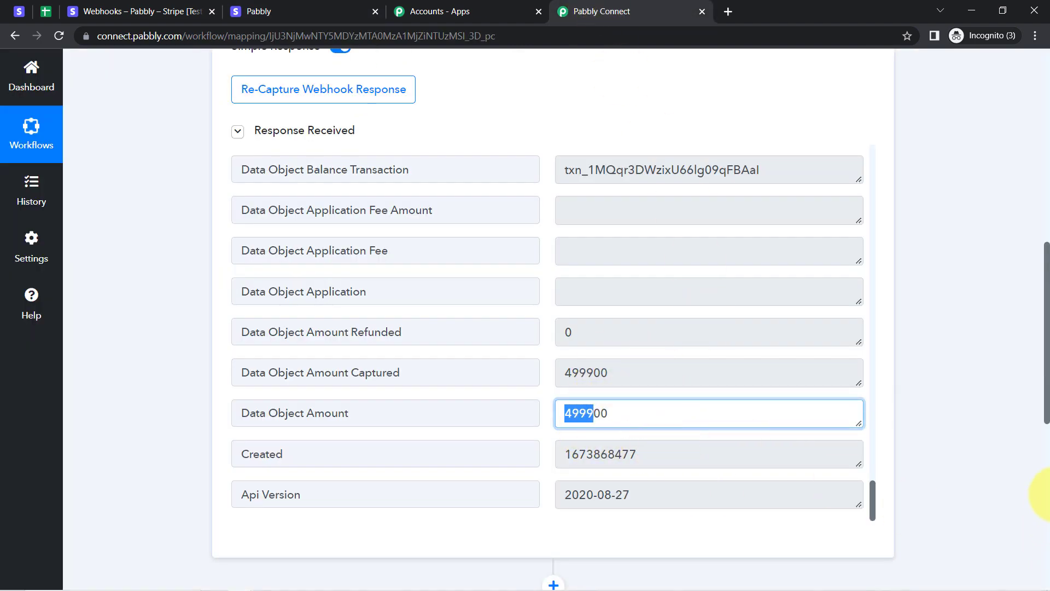
# Scroll down past the Response Received table to the empty '2. Choose Your Next Application' step.
pyautogui.scroll(-4, 1031, 432)
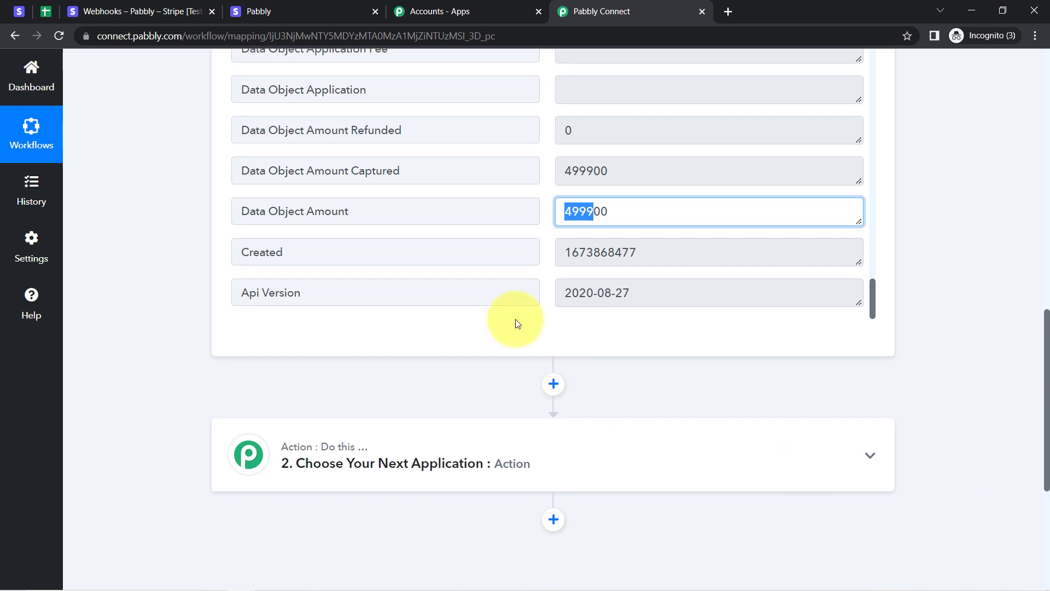
pyautogui.moveTo(1046, 409); pyautogui.dragTo(1048, 451)
pyautogui.scroll(2, 1047, 445)
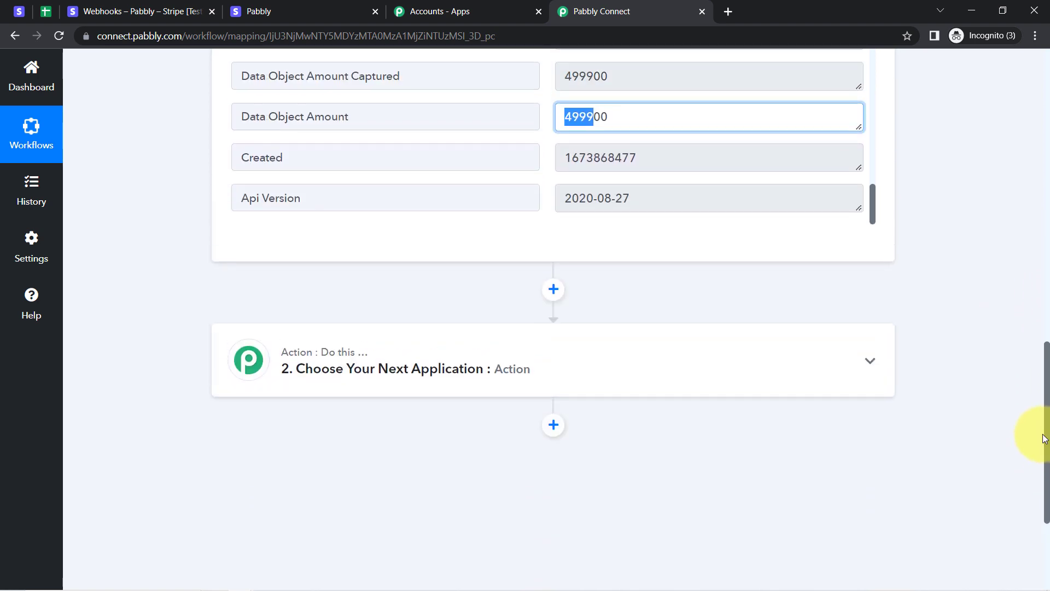
pyautogui.scroll(-3, 1031, 368)
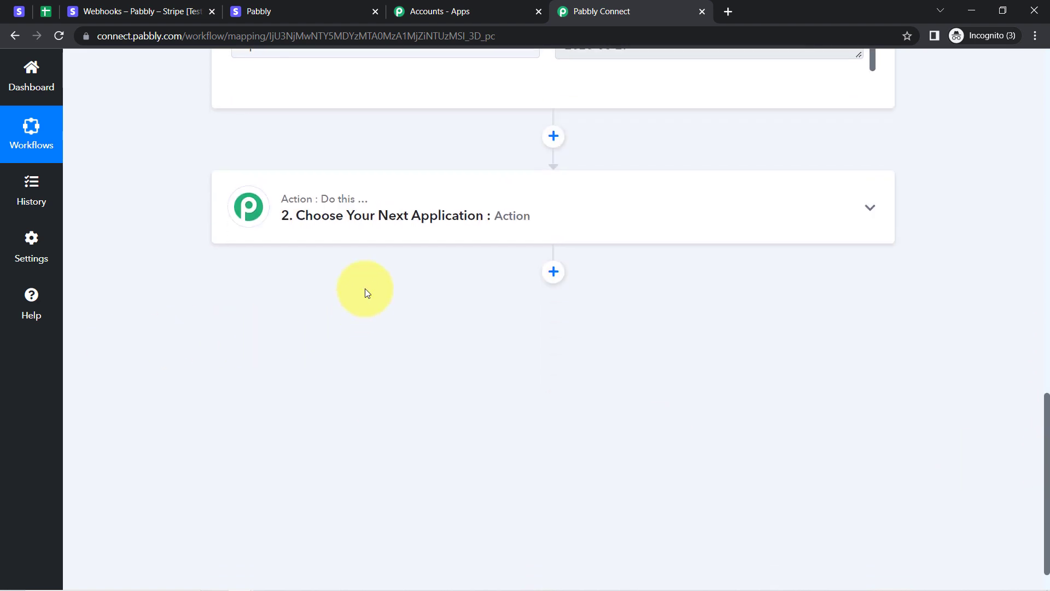
# Make step 2 Number Formatter by Pabbly with the Perform Math Operation event, and connect it.
pyautogui.click(363, 215)
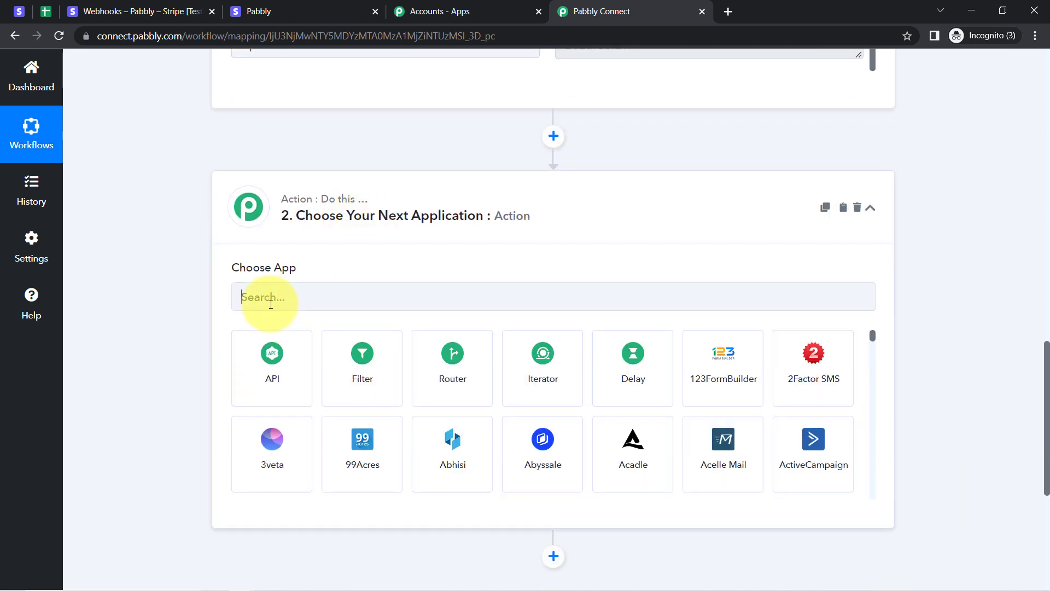
pyautogui.click(272, 298)
pyautogui.write('number')
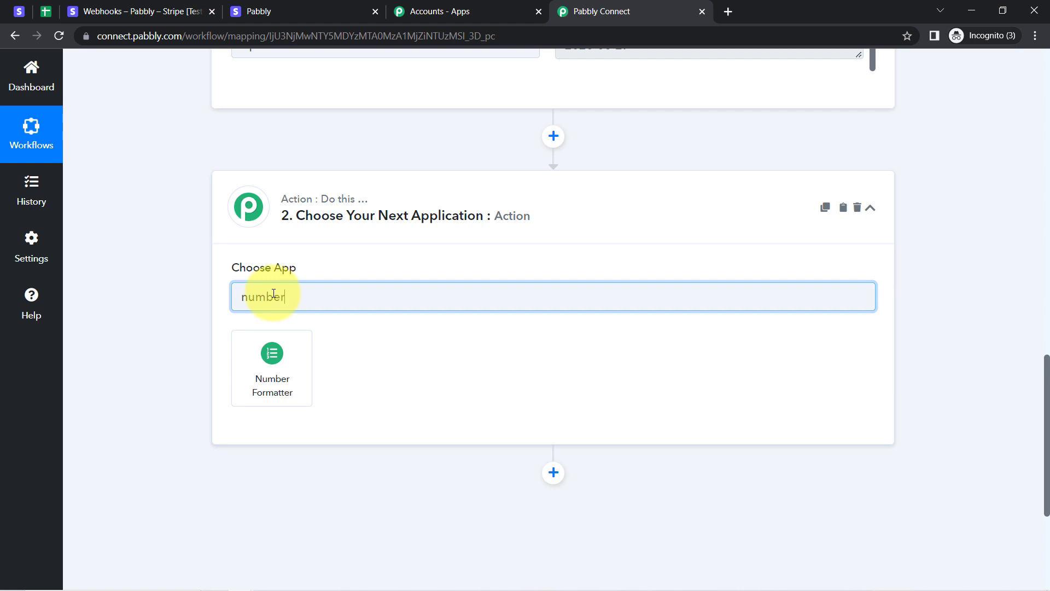
pyautogui.click(277, 365)
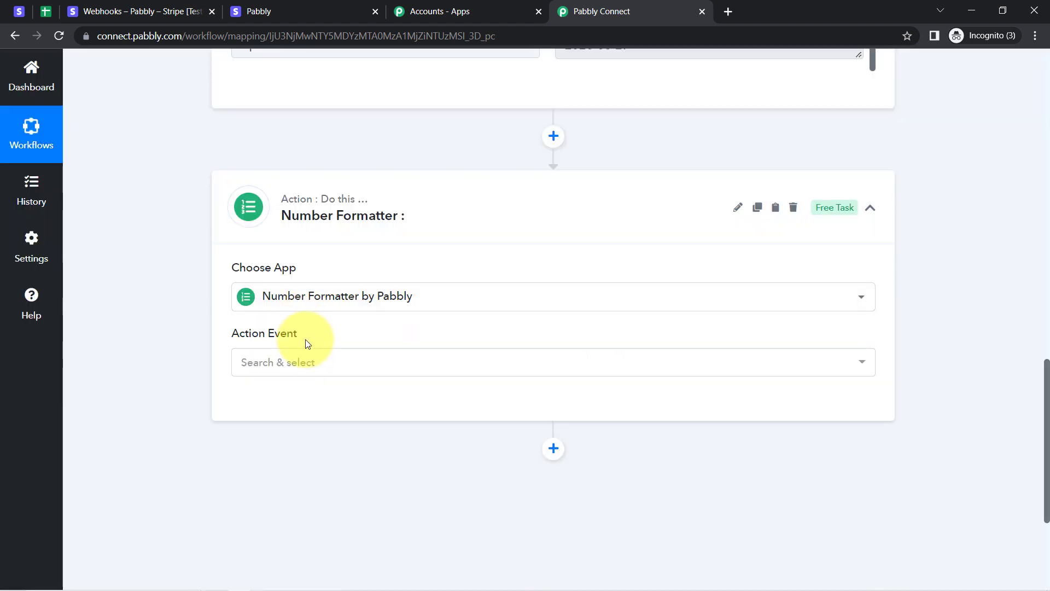
pyautogui.click(282, 371)
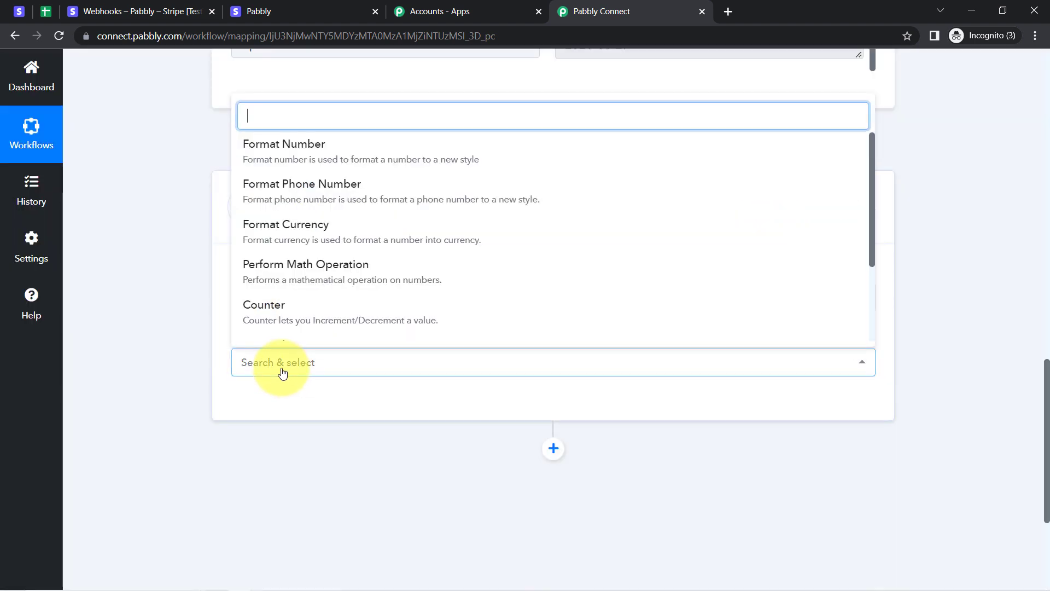
pyautogui.click(271, 268)
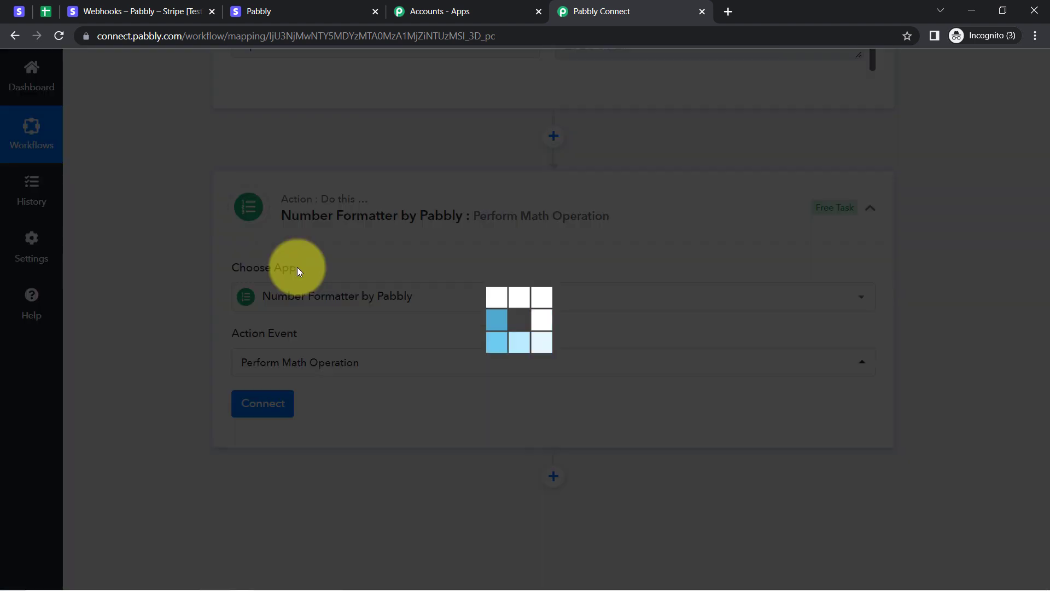
pyautogui.click(256, 403)
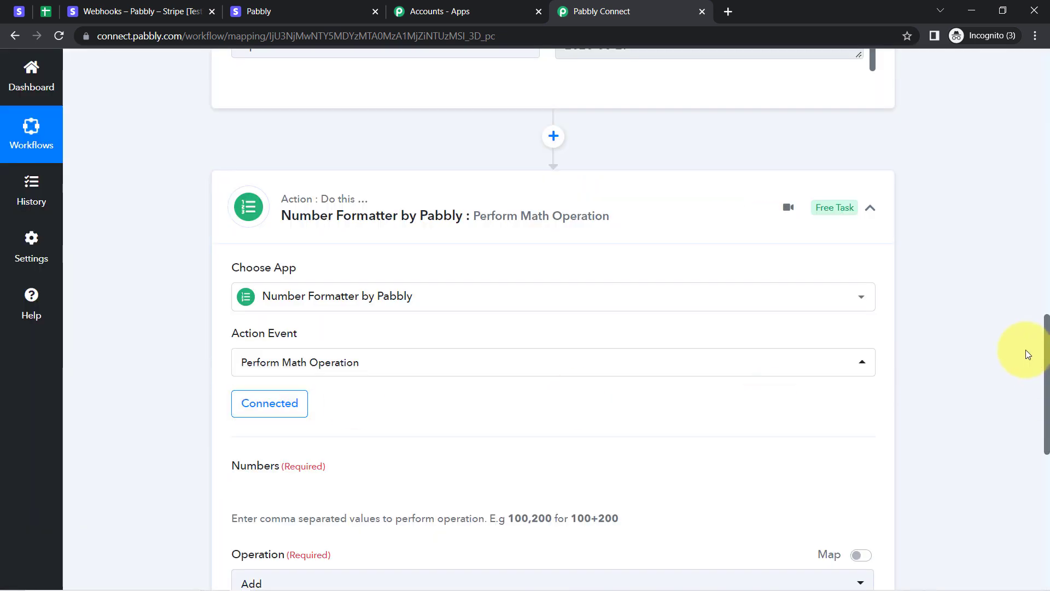
# Review the Numbers field and the helper text about operations.
pyautogui.moveTo(1045, 339); pyautogui.dragTo(1047, 397)
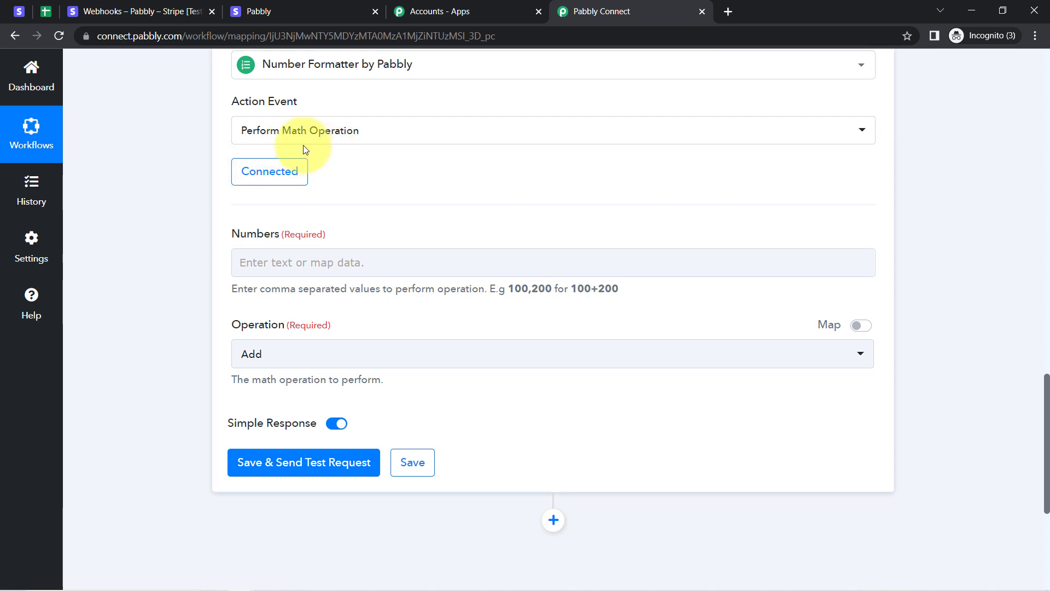
pyautogui.moveTo(226, 235); pyautogui.dragTo(398, 287)
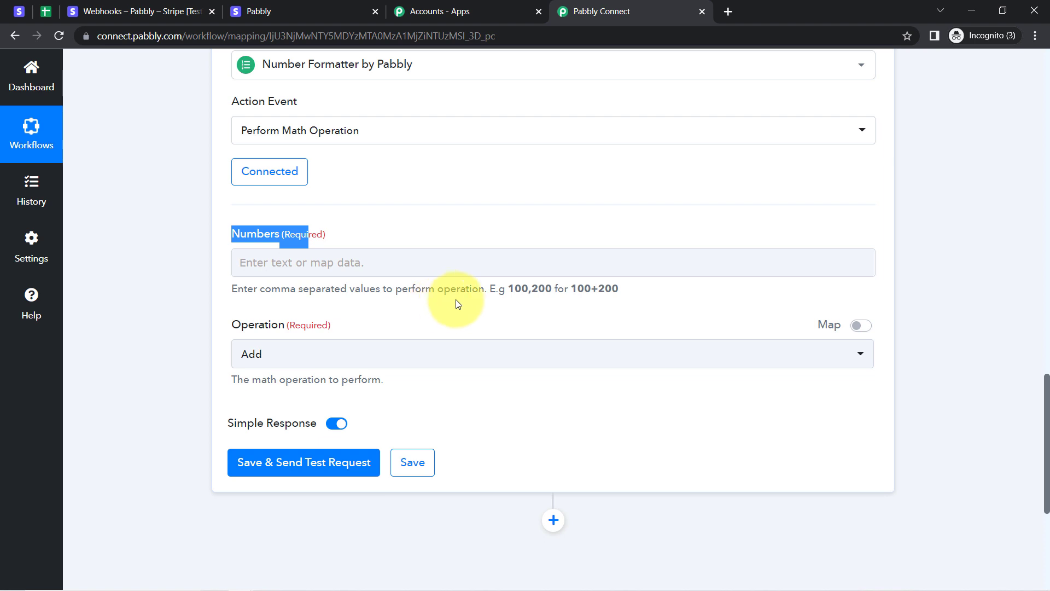
pyautogui.moveTo(477, 292); pyautogui.dragTo(396, 292)
pyautogui.moveTo(395, 292); pyautogui.dragTo(477, 293)
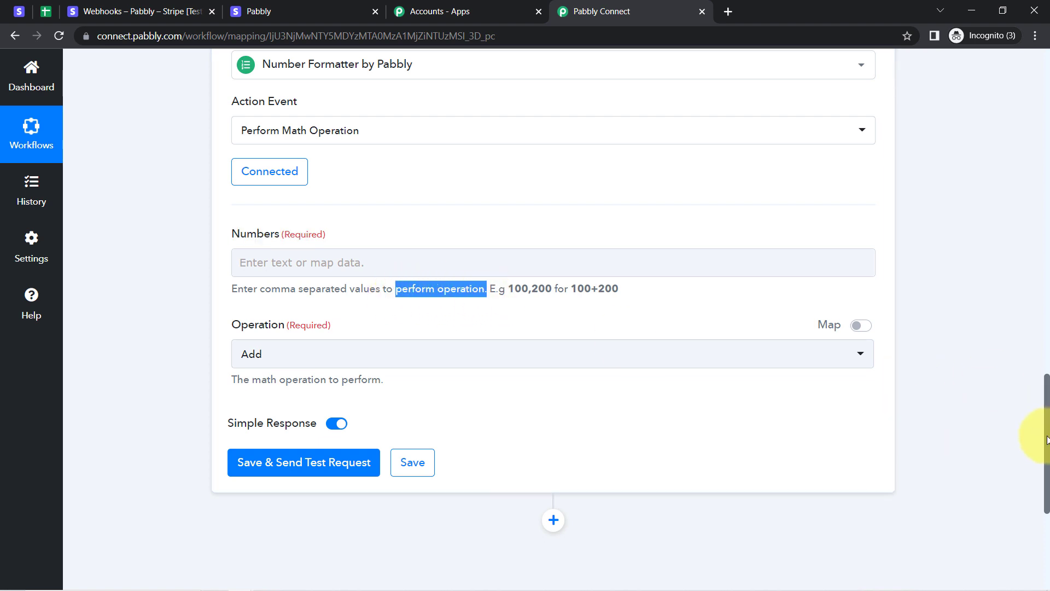
pyautogui.moveTo(1046, 439); pyautogui.dragTo(1048, 320)
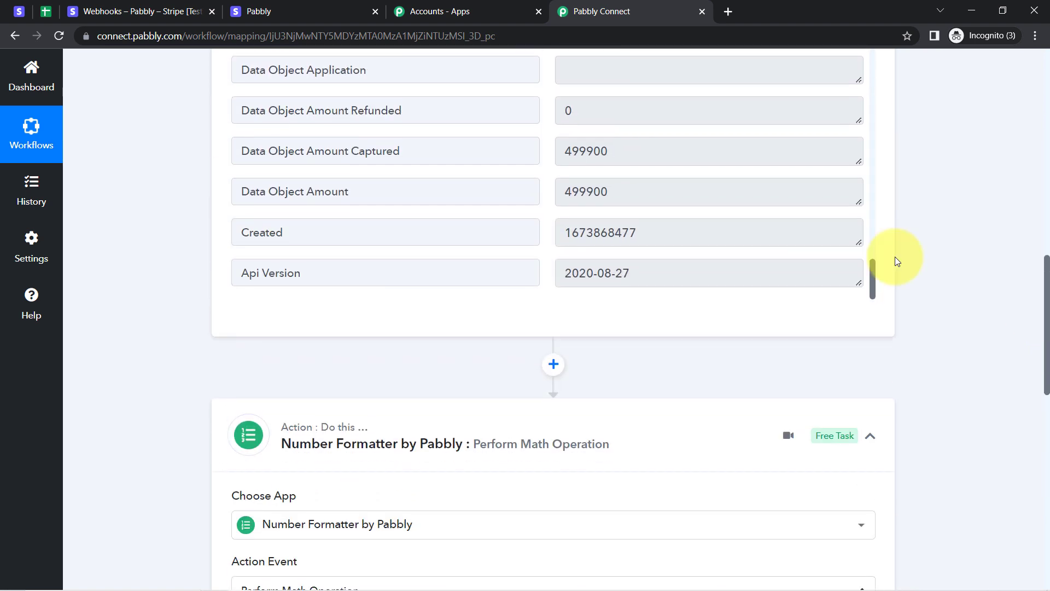
# Point out the Stripe charge amount 499900 in the trigger's captured data.
pyautogui.click(646, 150)
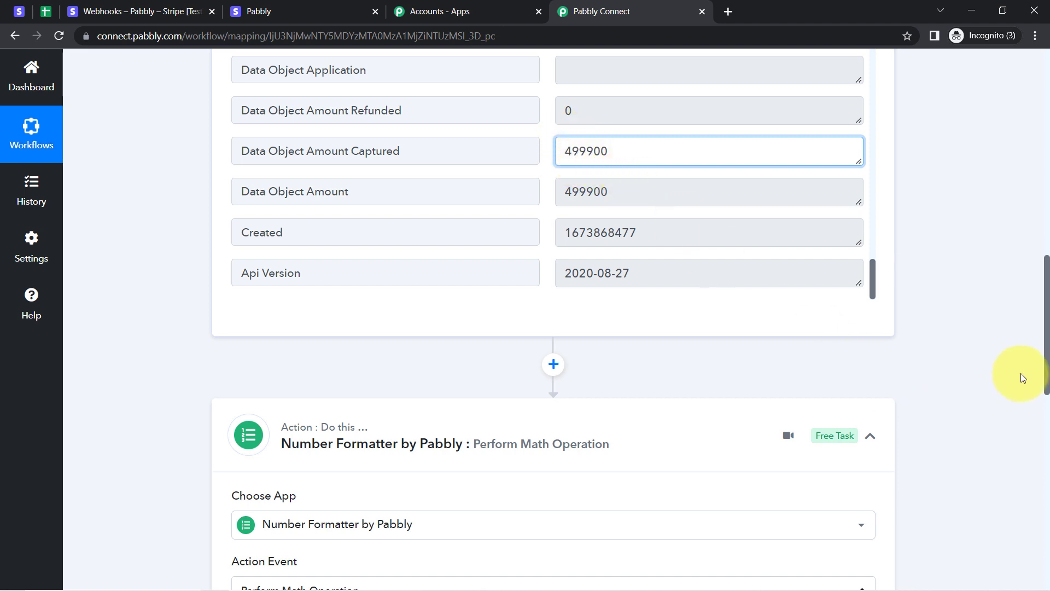
pyautogui.scroll(-2, 1047, 322)
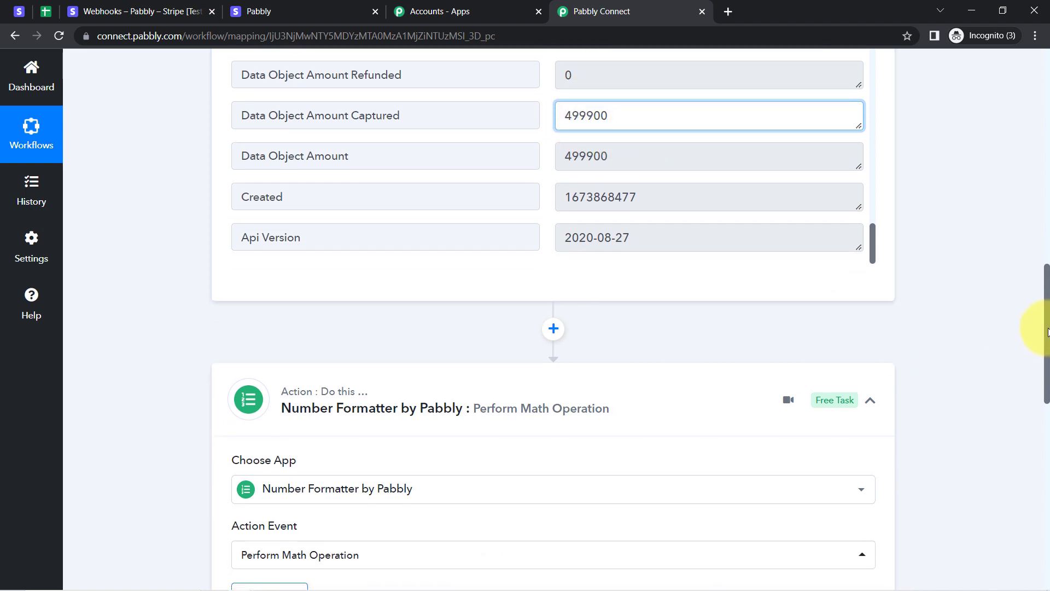
pyautogui.moveTo(1048, 350); pyautogui.dragTo(1048, 457)
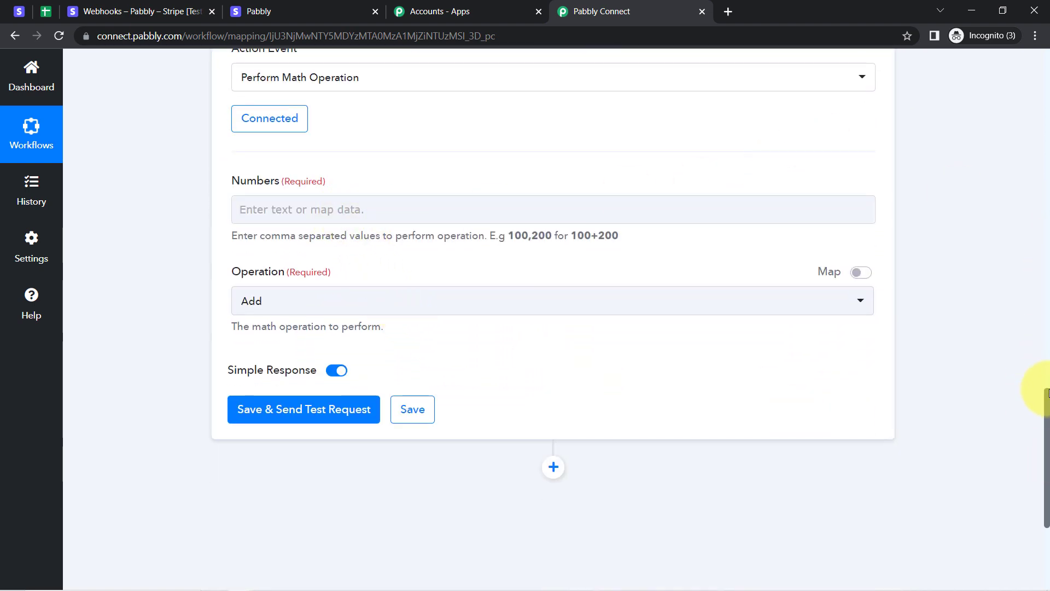
pyautogui.moveTo(1048, 393)
pyautogui.mouseDown()
pyautogui.moveTo(1035, 316)
pyautogui.moveTo(1035, 405)
pyautogui.mouseUp()
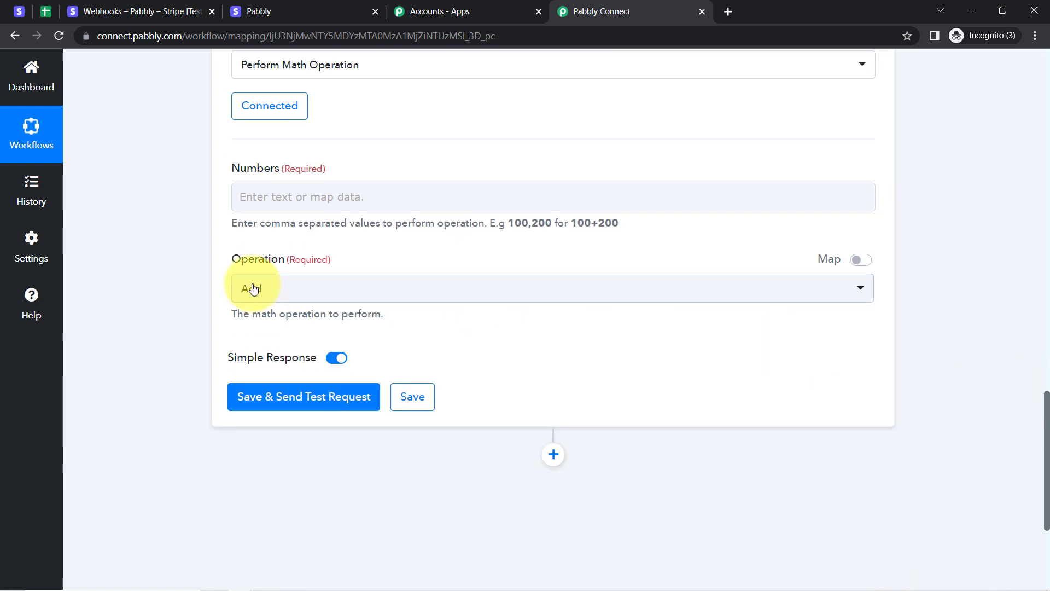
# Map the Stripe Data Object Amount into Numbers by searching '499'.
pyautogui.click(248, 188)
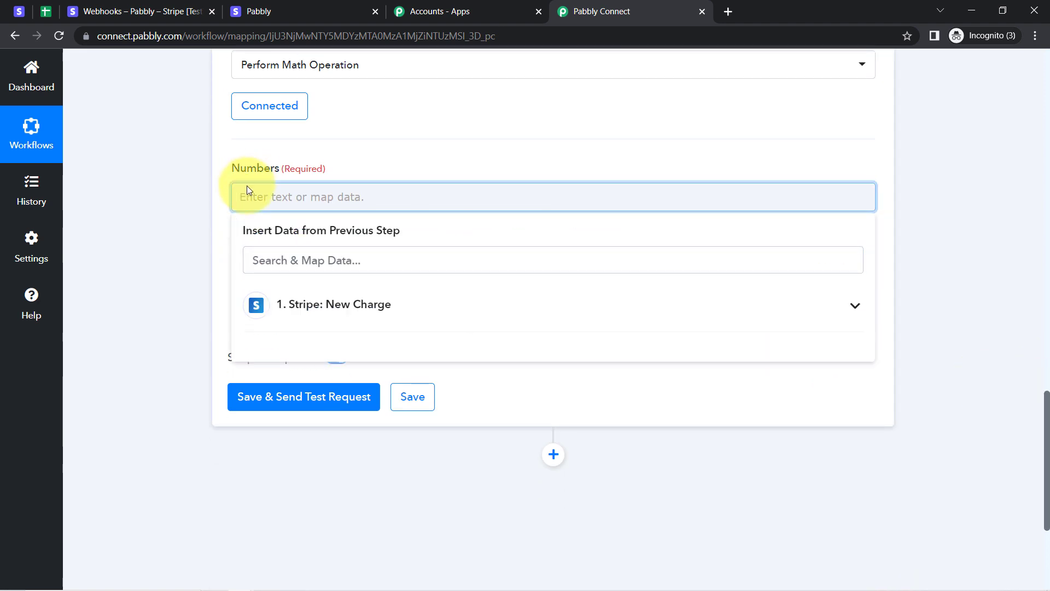
pyautogui.click(300, 304)
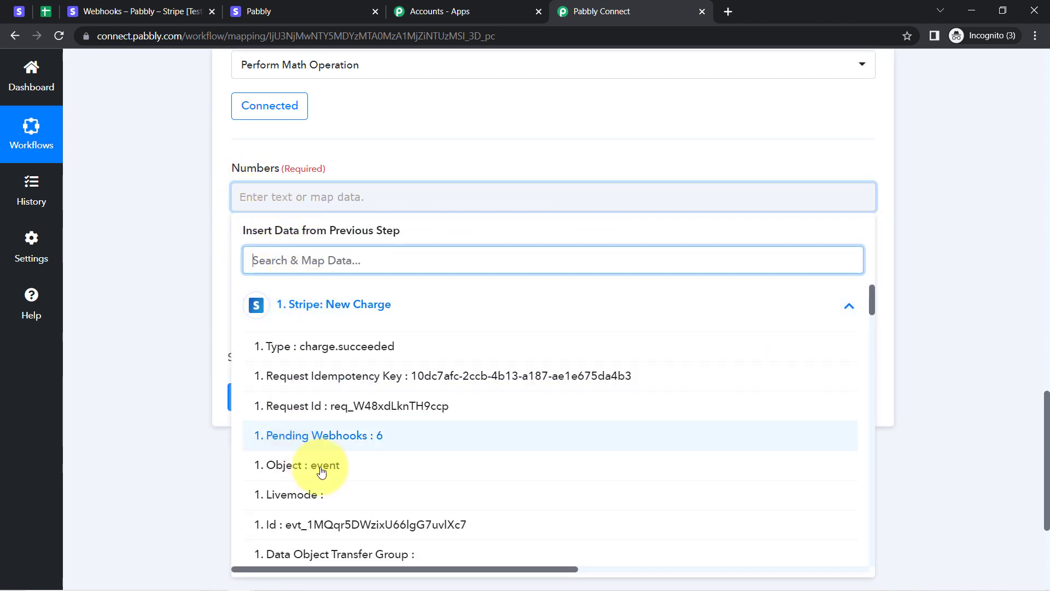
pyautogui.moveTo(873, 301); pyautogui.dragTo(893, 225)
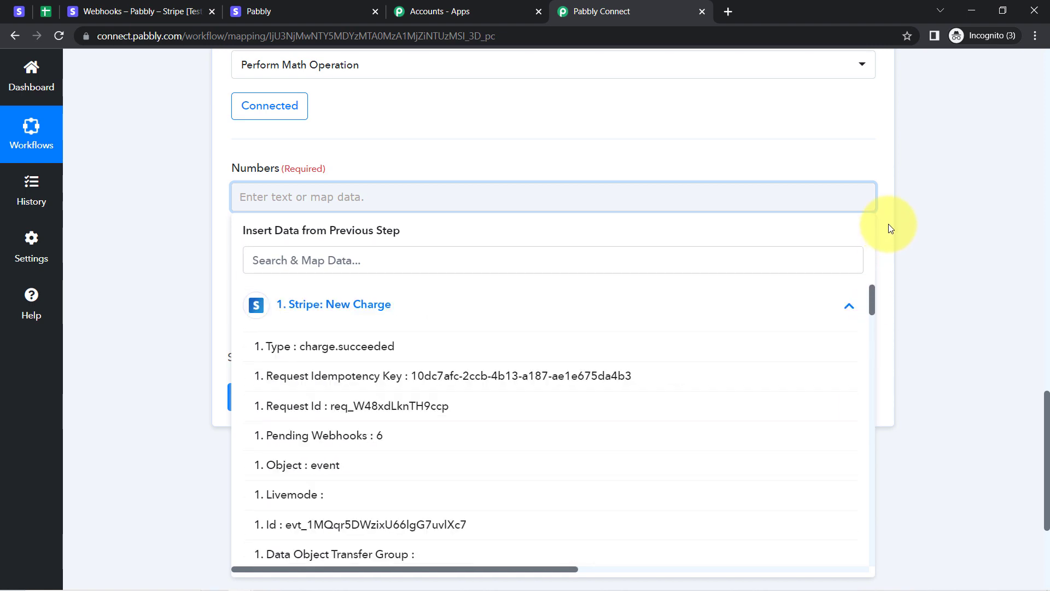
pyautogui.click(359, 264)
pyautogui.write('499')
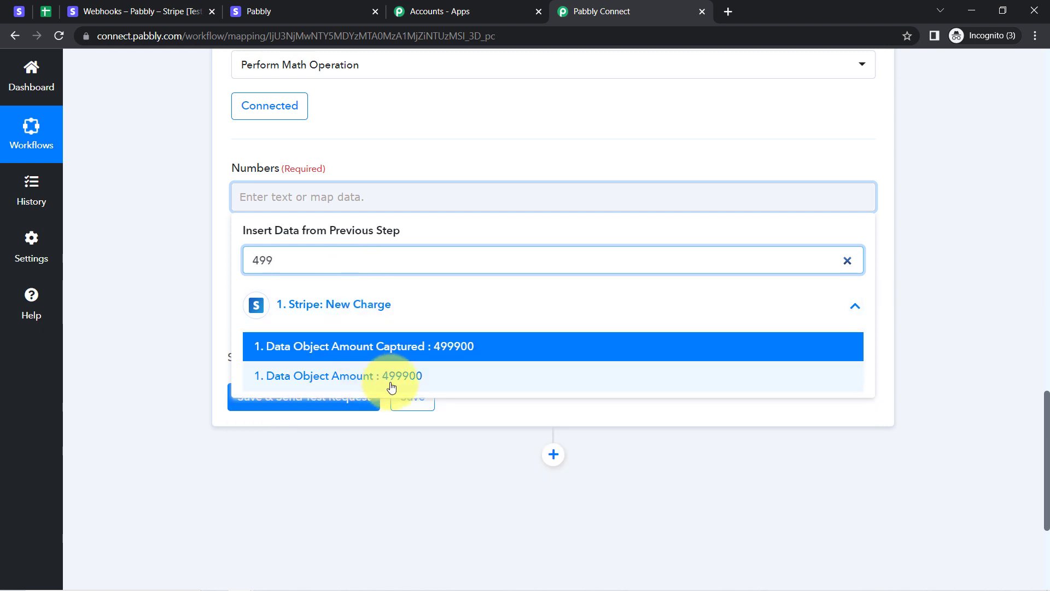
pyautogui.click(411, 376)
pyautogui.click(170, 177)
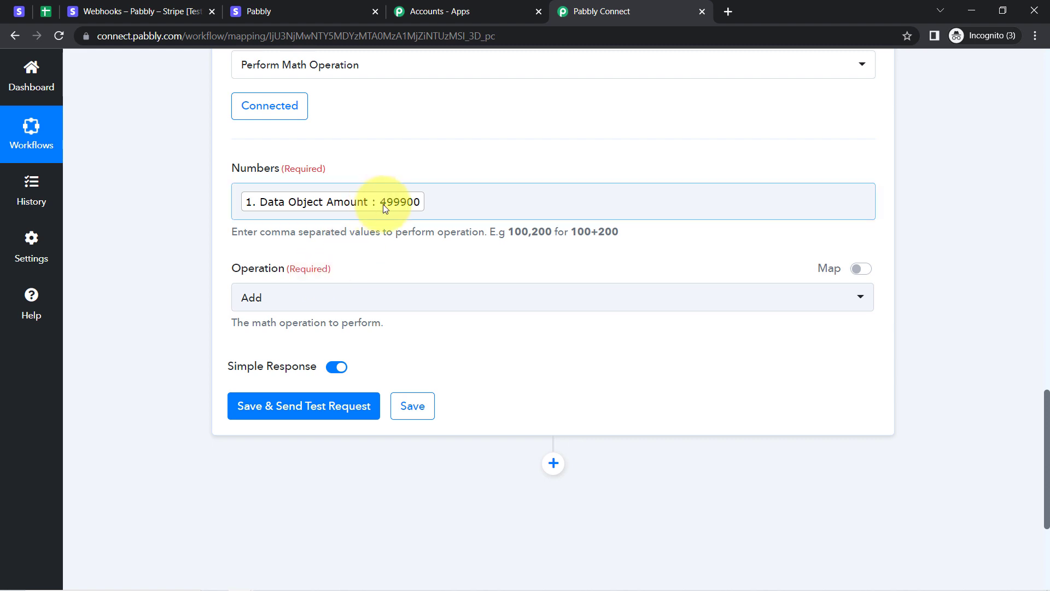
# Add 100 after the amount in Numbers and set the operation to Divide.
pyautogui.click(432, 210)
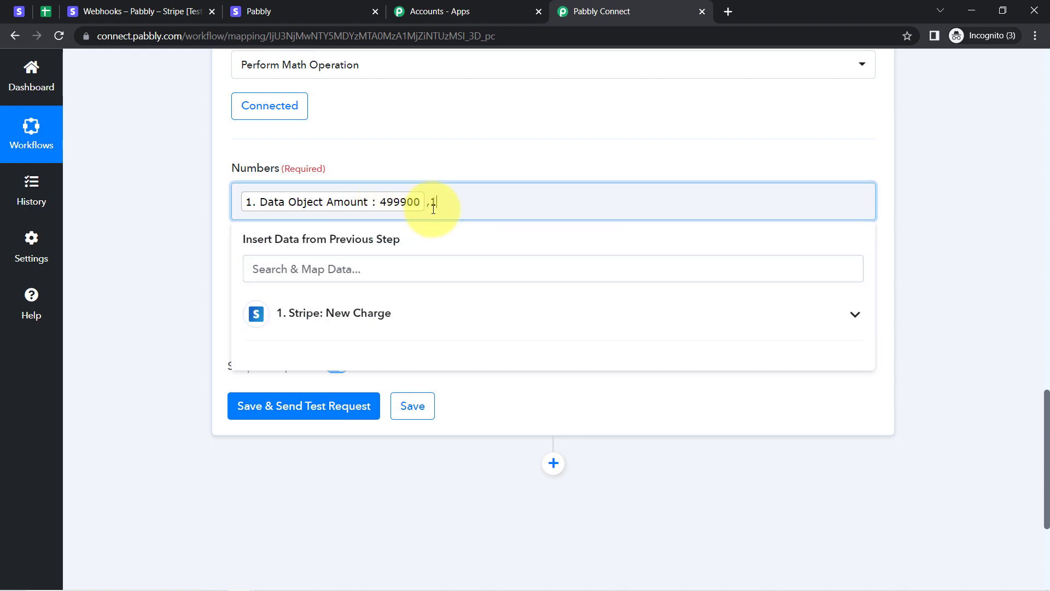
pyautogui.press('BackSpace')
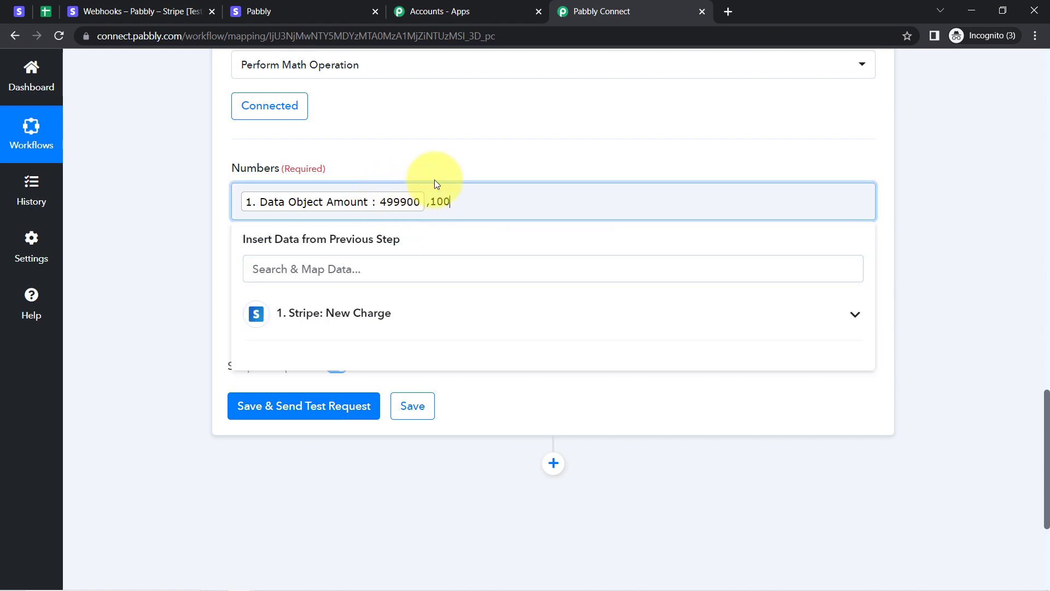
pyautogui.click(131, 262)
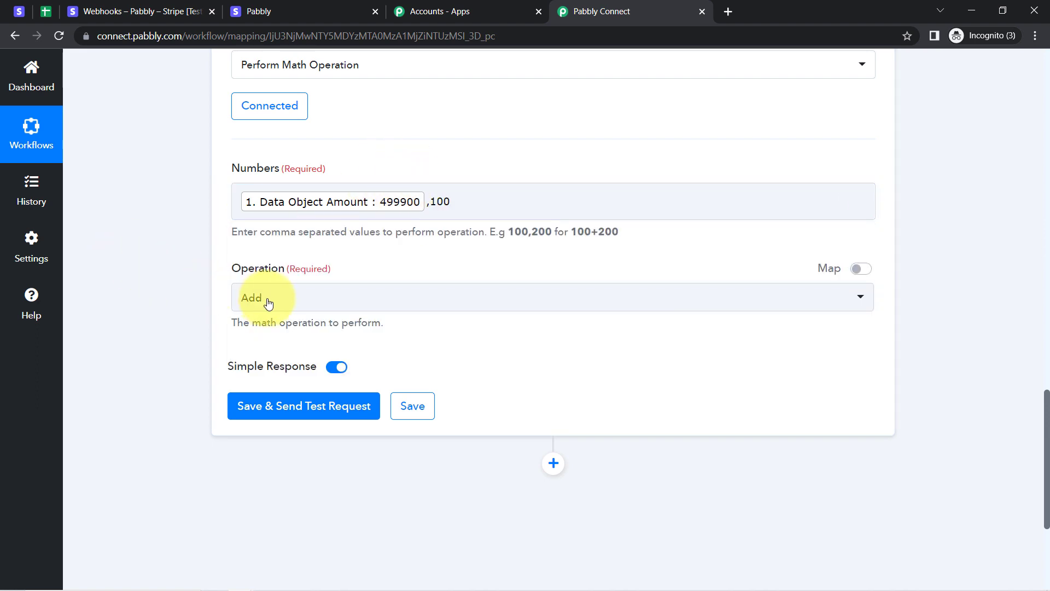
pyautogui.click(265, 301)
pyautogui.click(251, 445)
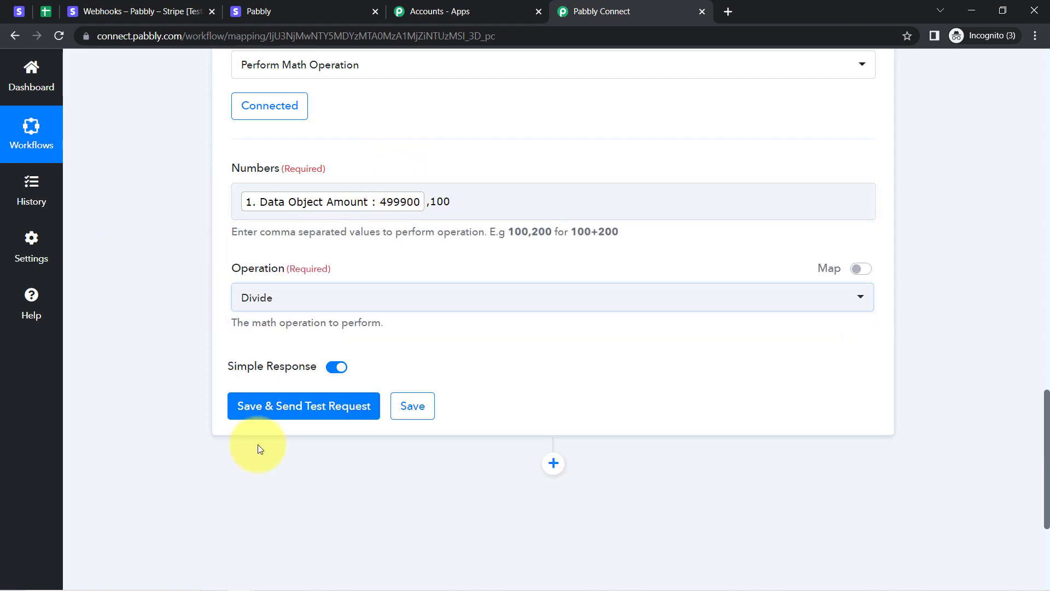
# Save and test the division step, confirming it returns a Result of 4999.
pyautogui.click(305, 404)
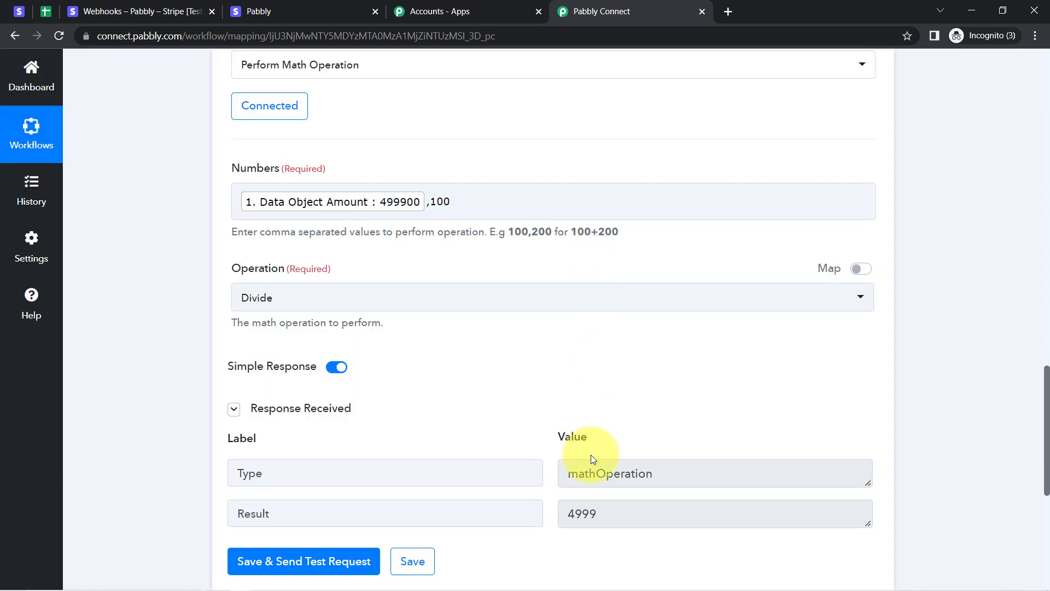
pyautogui.moveTo(597, 514); pyautogui.dragTo(575, 514)
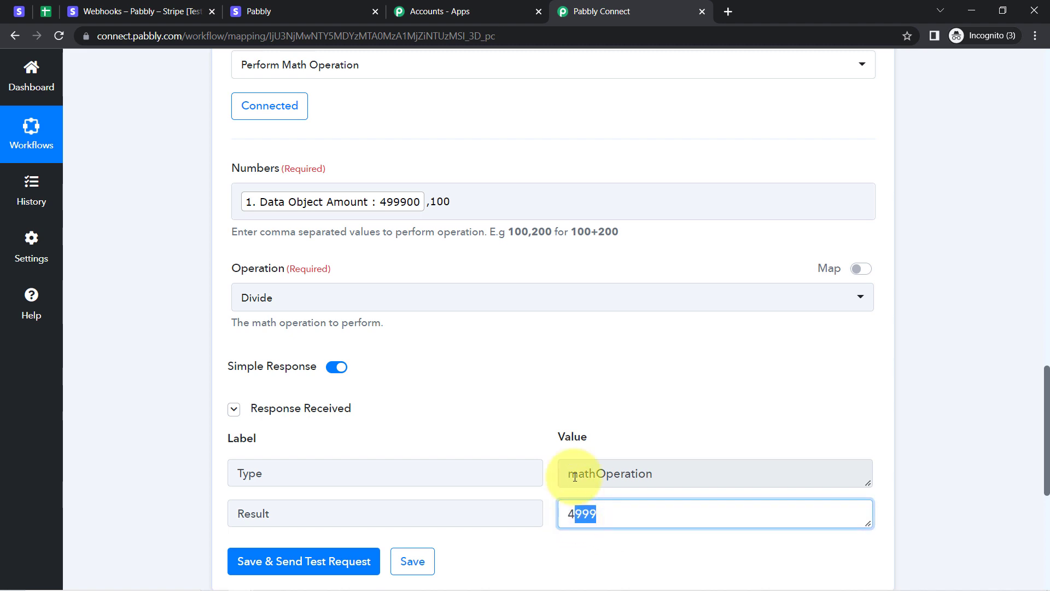
pyautogui.click(901, 459)
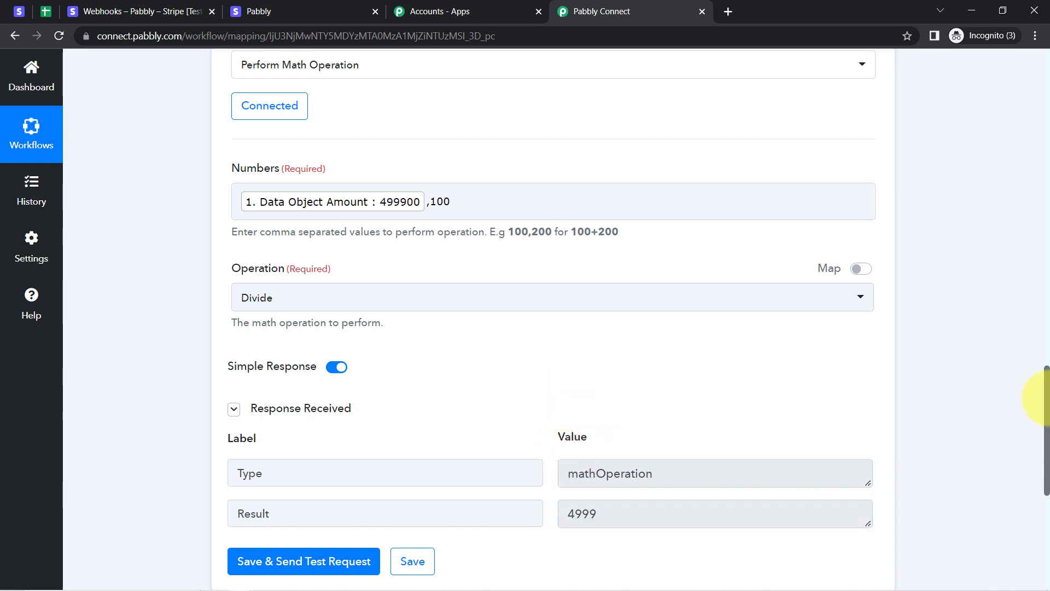
pyautogui.moveTo(1048, 402); pyautogui.dragTo(1048, 459)
pyautogui.doubleClick(577, 280)
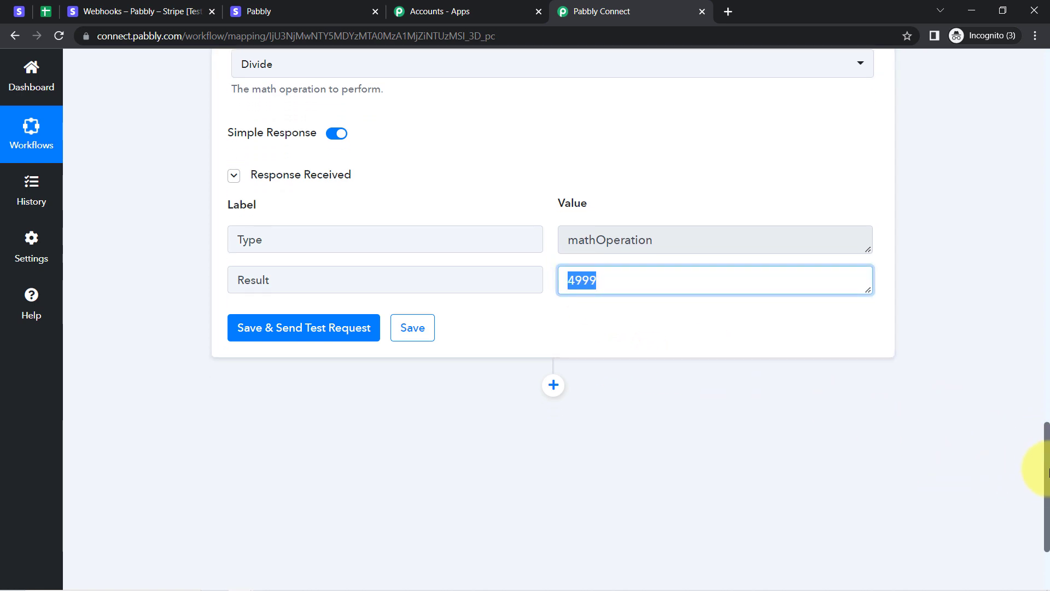
pyautogui.moveTo(1049, 468); pyautogui.dragTo(1010, 331)
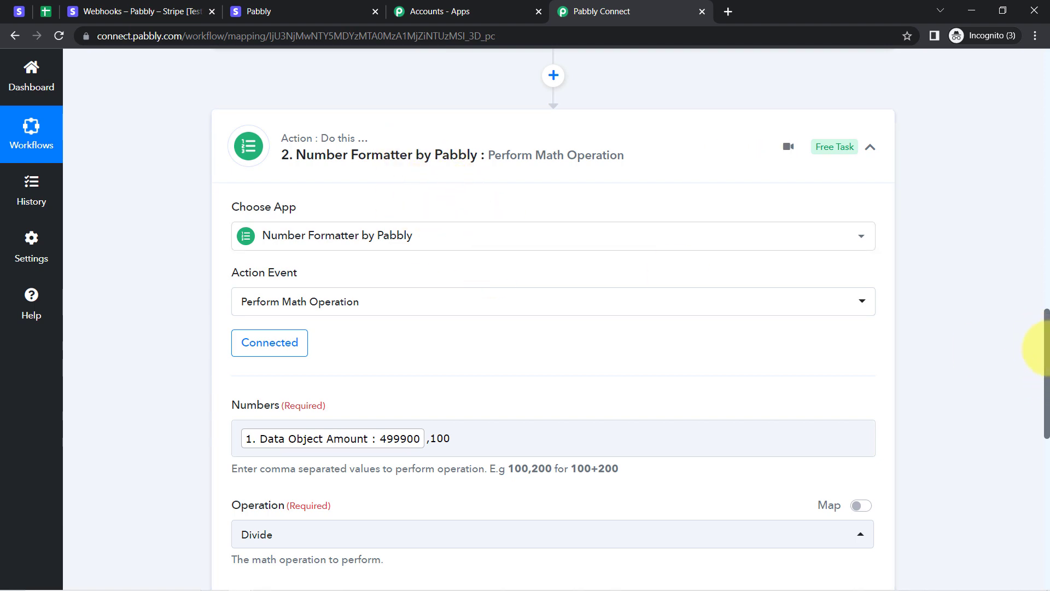
pyautogui.moveTo(1044, 349); pyautogui.dragTo(1024, 315)
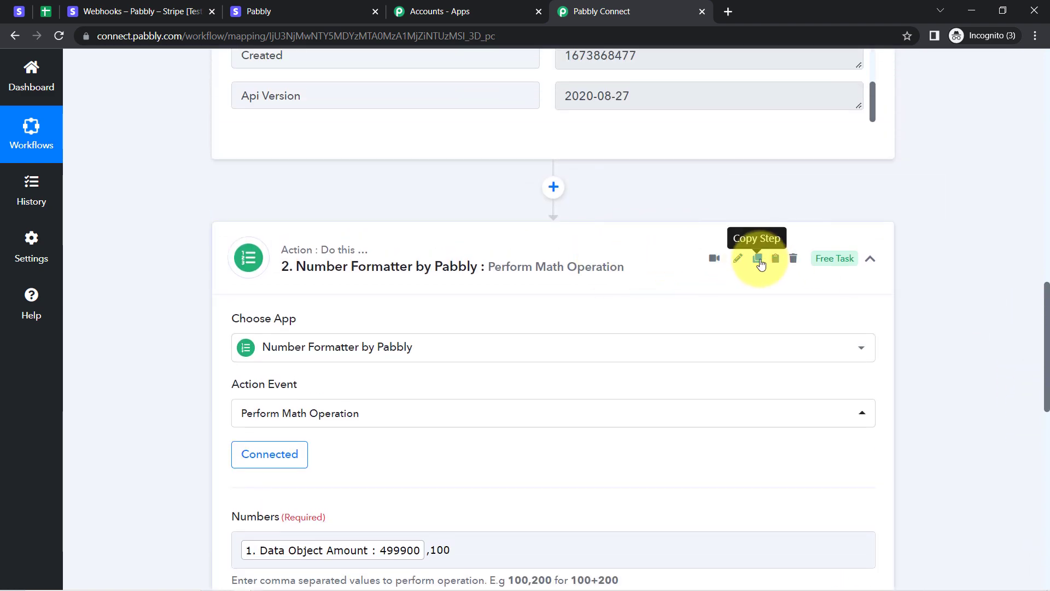
# Copy the Number Formatter math step and add a new action step after it.
pyautogui.click(759, 260)
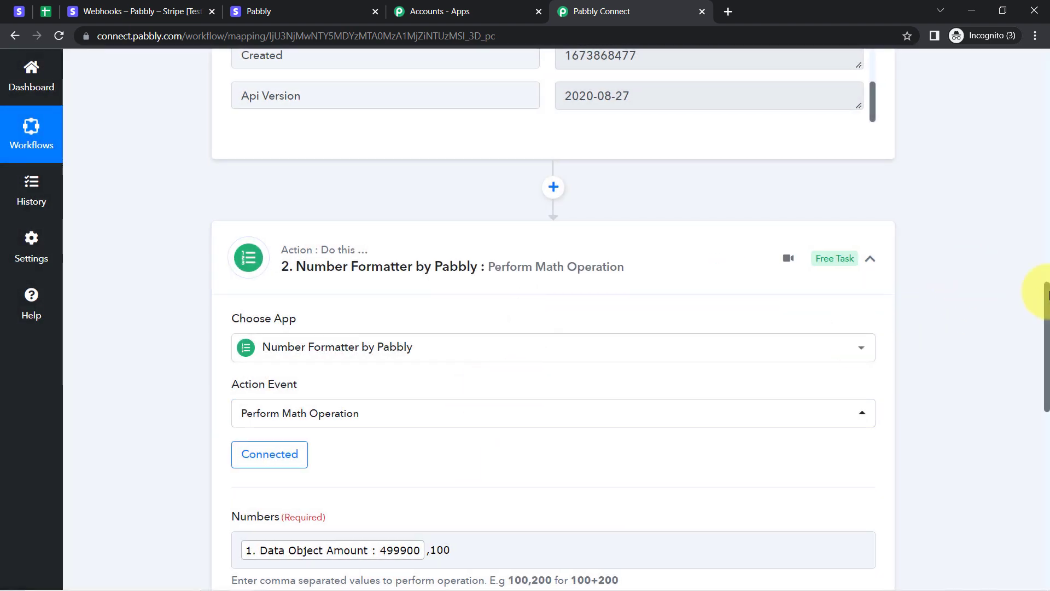
pyautogui.moveTo(1046, 303); pyautogui.dragTo(1047, 462)
pyautogui.click(552, 320)
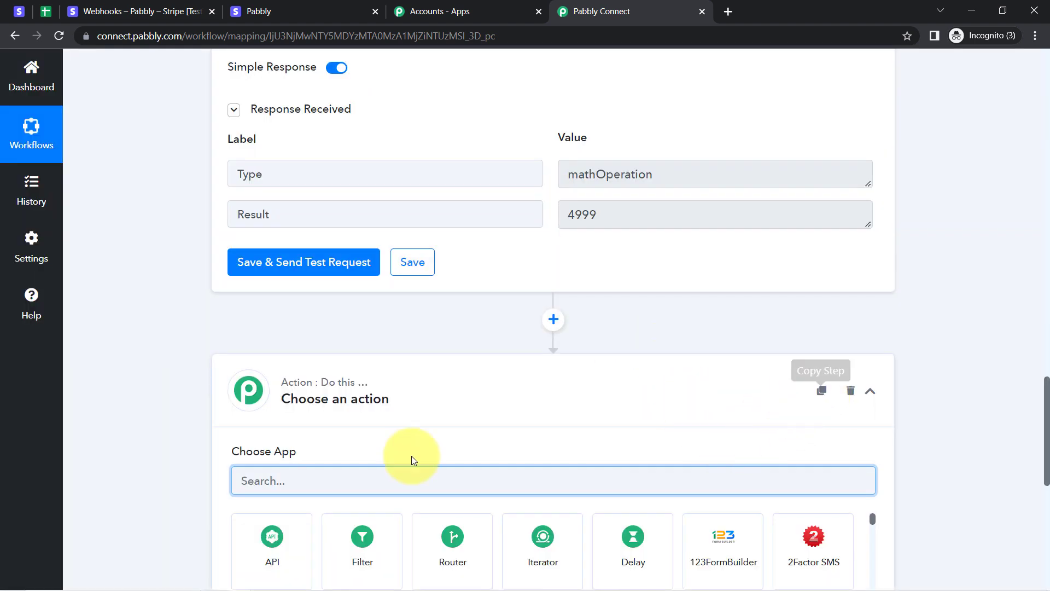
# Paste the copied math step as step 3, leaving an empty fourth action.
pyautogui.scroll(-1, 1016, 472)
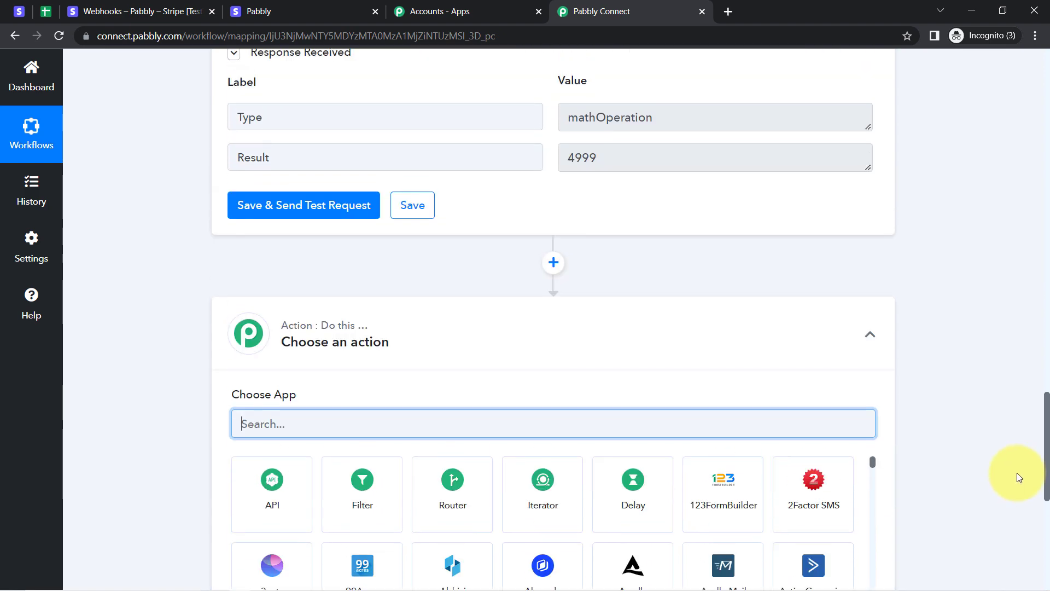
pyautogui.scroll(3, 1016, 455)
pyautogui.scroll(10, 1016, 445)
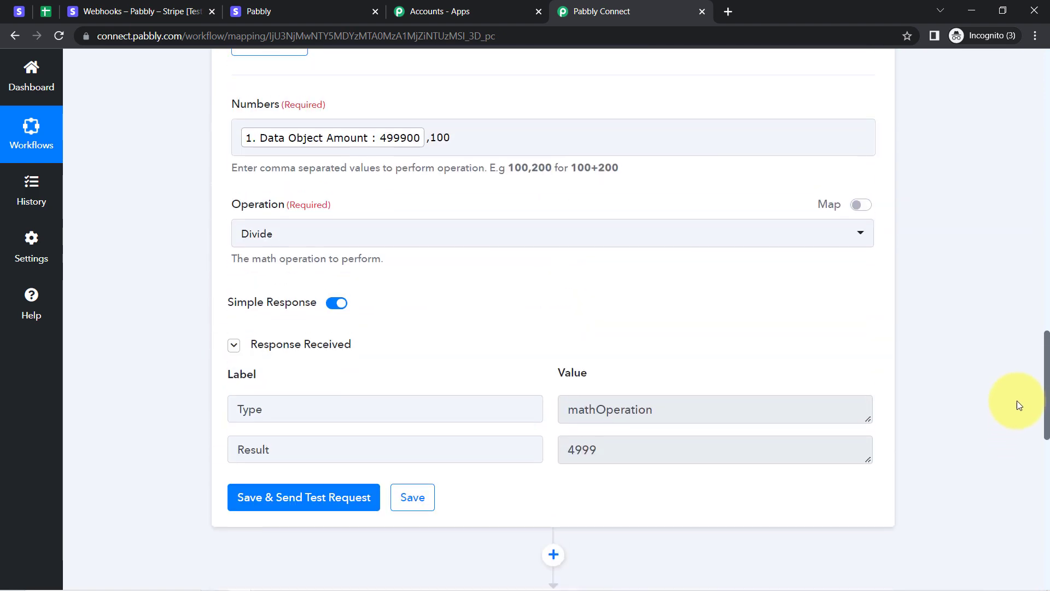
pyautogui.scroll(-3, 1005, 324)
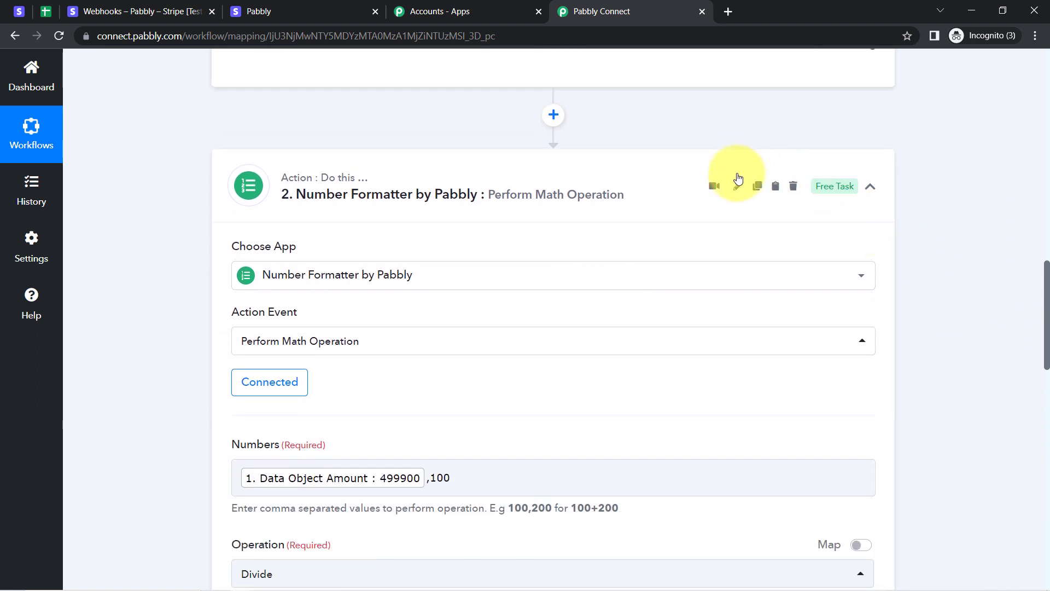
pyautogui.click(775, 188)
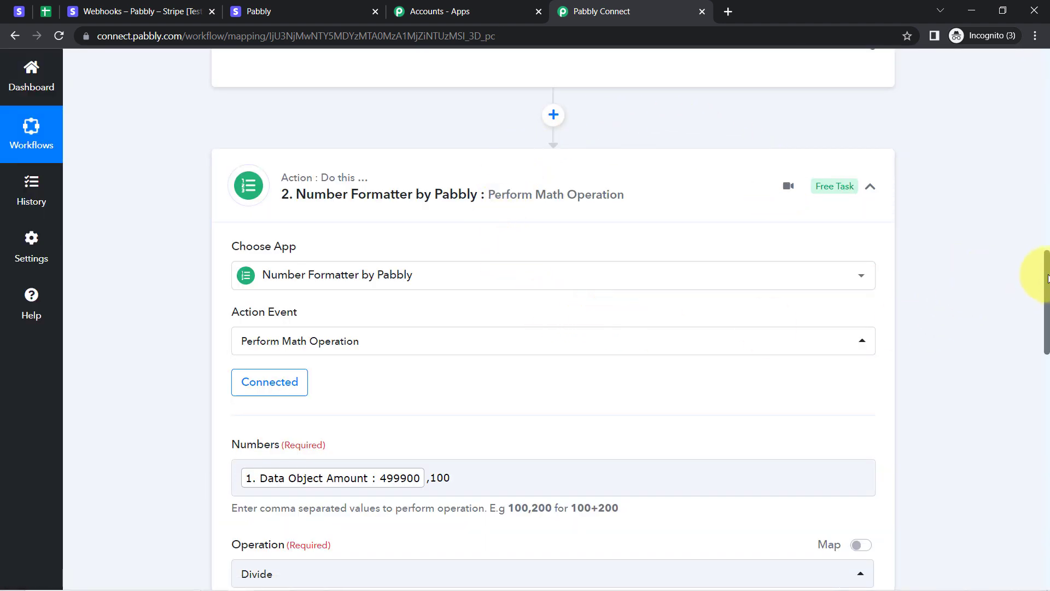
pyautogui.moveTo(1046, 273); pyautogui.dragTo(1040, 421)
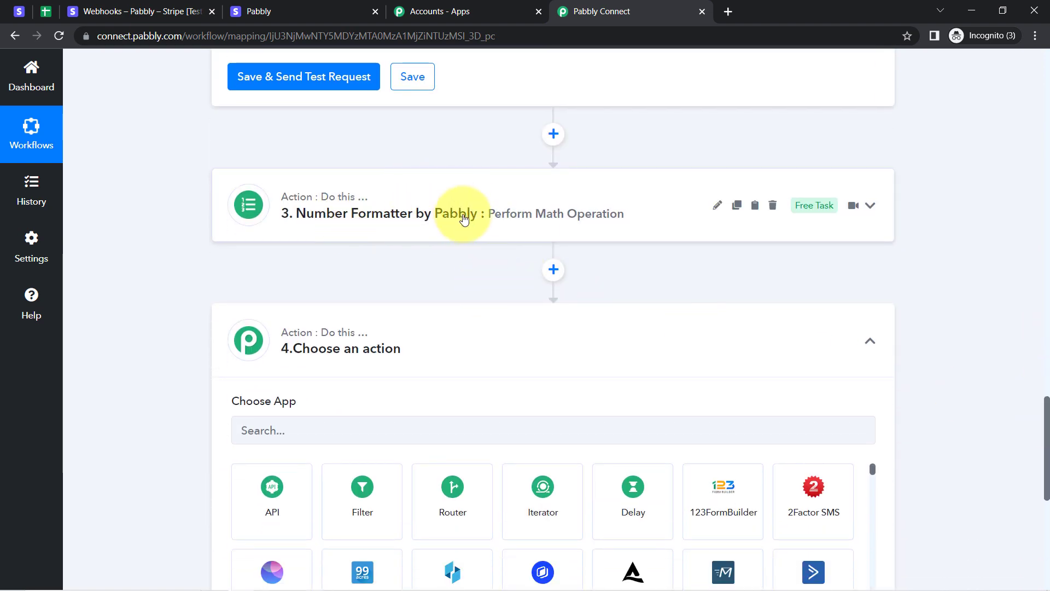
# Rename step 3 from 'Perform Math Operation' to 'Currency Conversion'.
pyautogui.click(715, 208)
pyautogui.press('BackSpace')
pyautogui.press('BackSpace')
pyautogui.press('BackSpace')
pyautogui.press('BackSpace')
pyautogui.press('BackSpace')
pyautogui.press('BackSpace')
pyautogui.press('BackSpace')
pyautogui.press('BackSpace')
pyautogui.press('BackSpace')
pyautogui.press('BackSpace')
pyautogui.press('BackSpace')
pyautogui.press('BackSpace')
pyautogui.press('BackSpace')
pyautogui.press('BackSpace')
pyautogui.press('BackSpace')
pyautogui.press('BackSpace')
pyautogui.press('BackSpace')
pyautogui.press('BackSpace')
pyautogui.press('BackSpace')
pyautogui.press('BackSpace')
pyautogui.write('C')
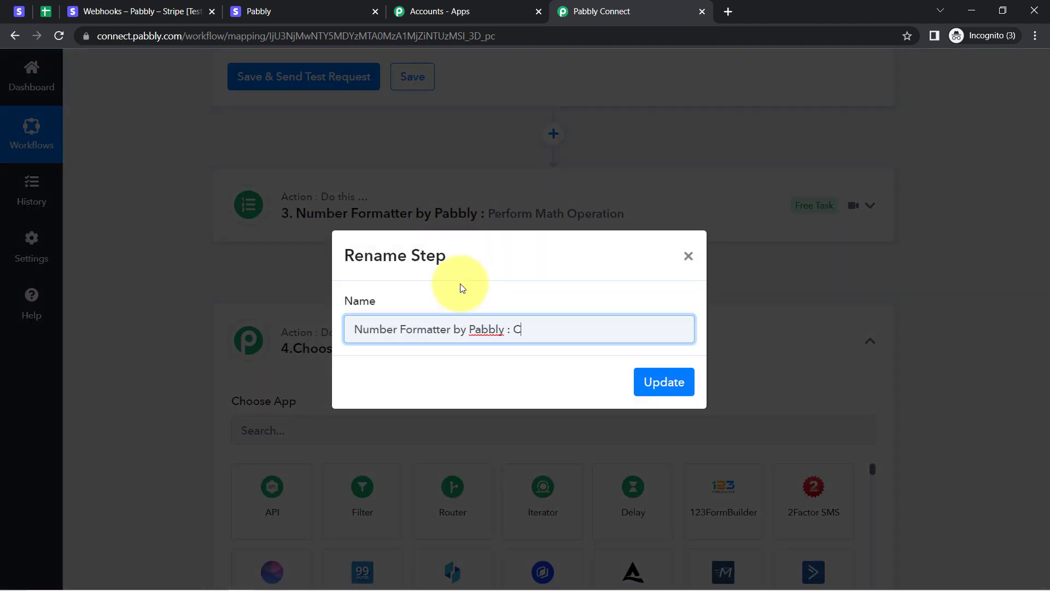
pyautogui.write('urrency Conversion')
pyautogui.click(665, 383)
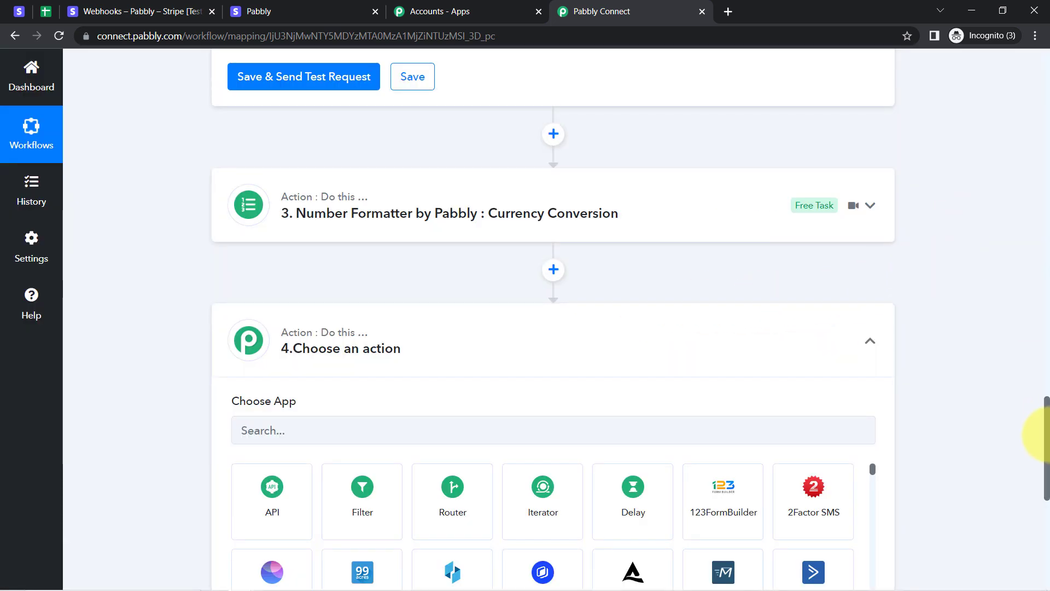
pyautogui.moveTo(1047, 441); pyautogui.dragTo(1031, 290)
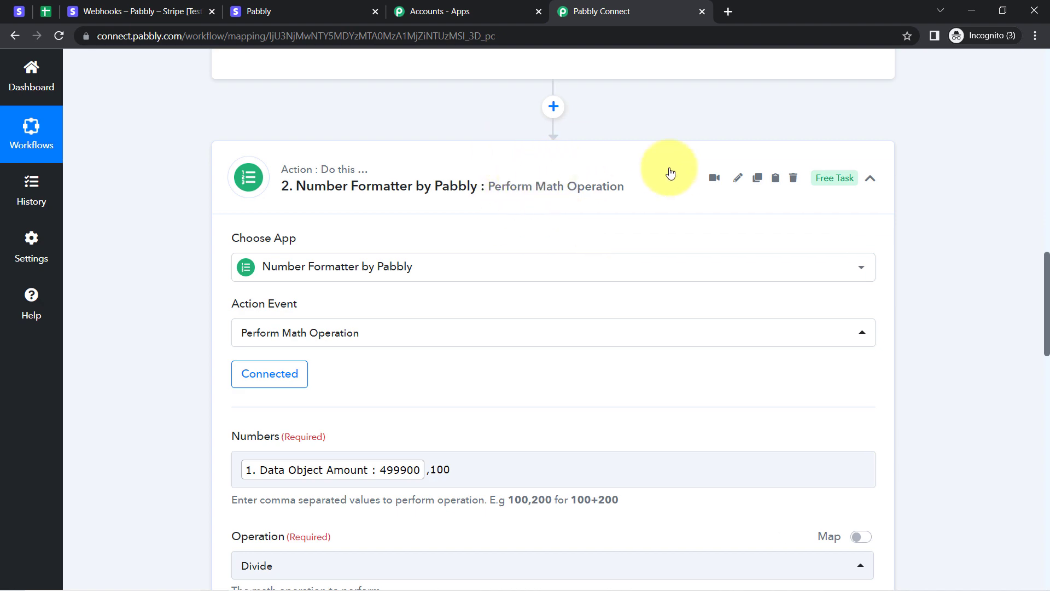
# Replace step 2's 'Perform Math Operation' name with 'Trimming extra 2 zeros'.
pyautogui.click(736, 178)
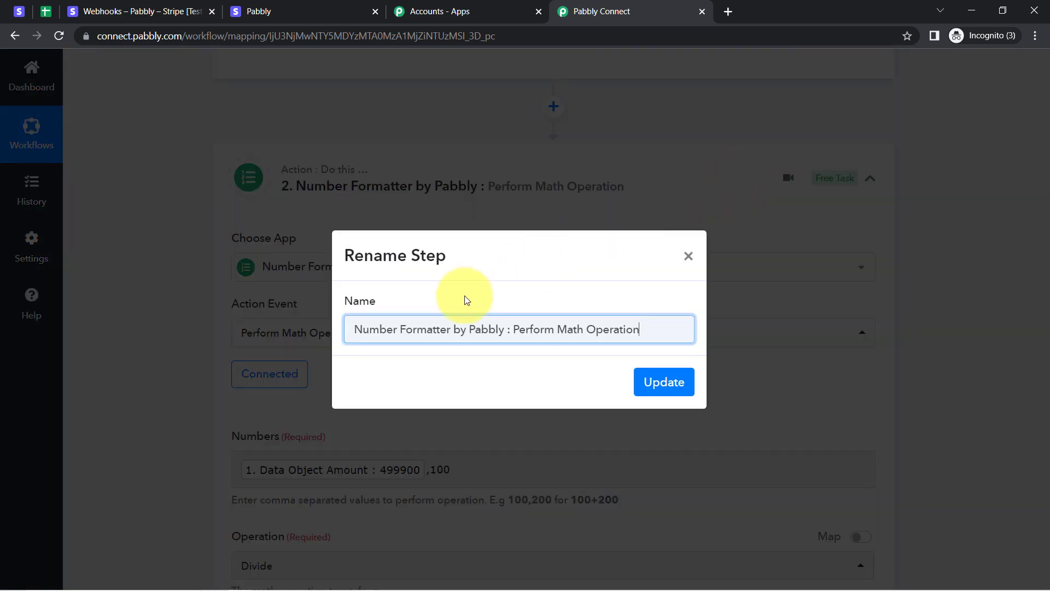
pyautogui.moveTo(517, 329); pyautogui.dragTo(671, 327)
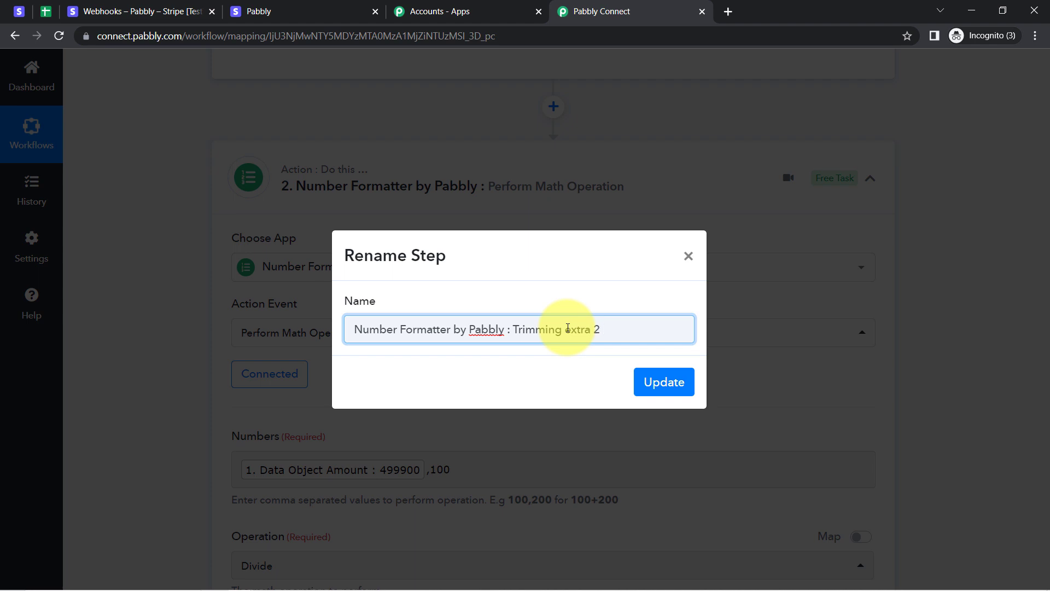
pyautogui.click(665, 381)
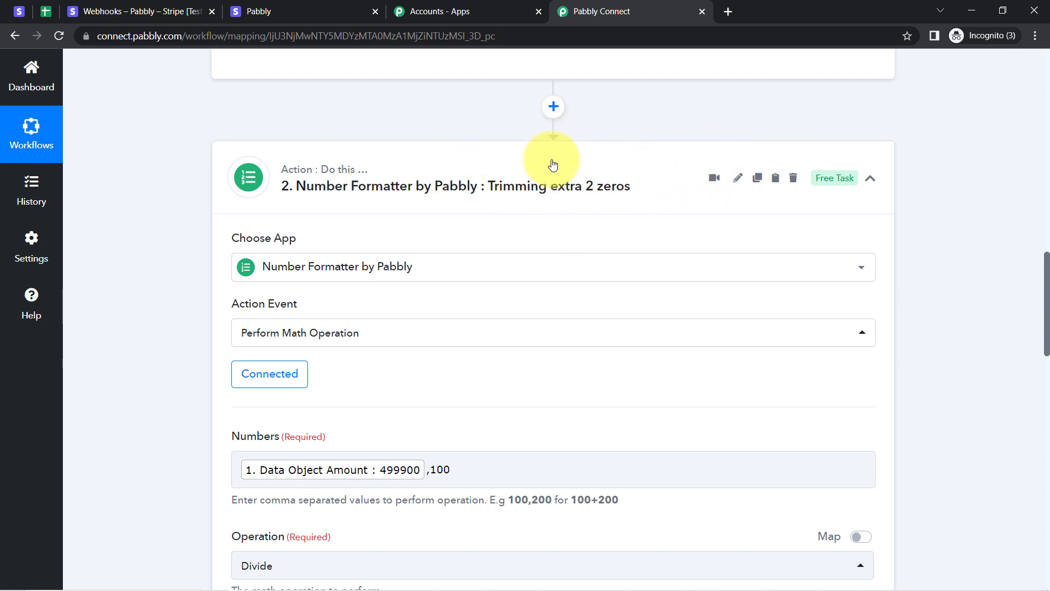
pyautogui.moveTo(1039, 313); pyautogui.dragTo(1026, 432)
# Expand the Currency Conversion step and confirm its event stays Perform Math Operation.
pyautogui.scroll(-3, 1025, 432)
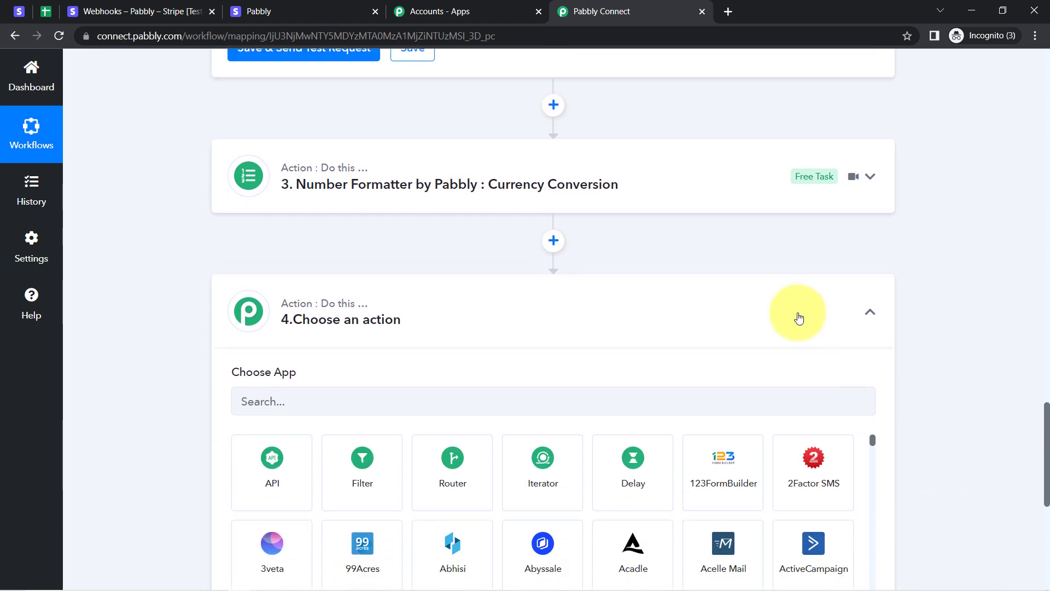
pyautogui.click(613, 183)
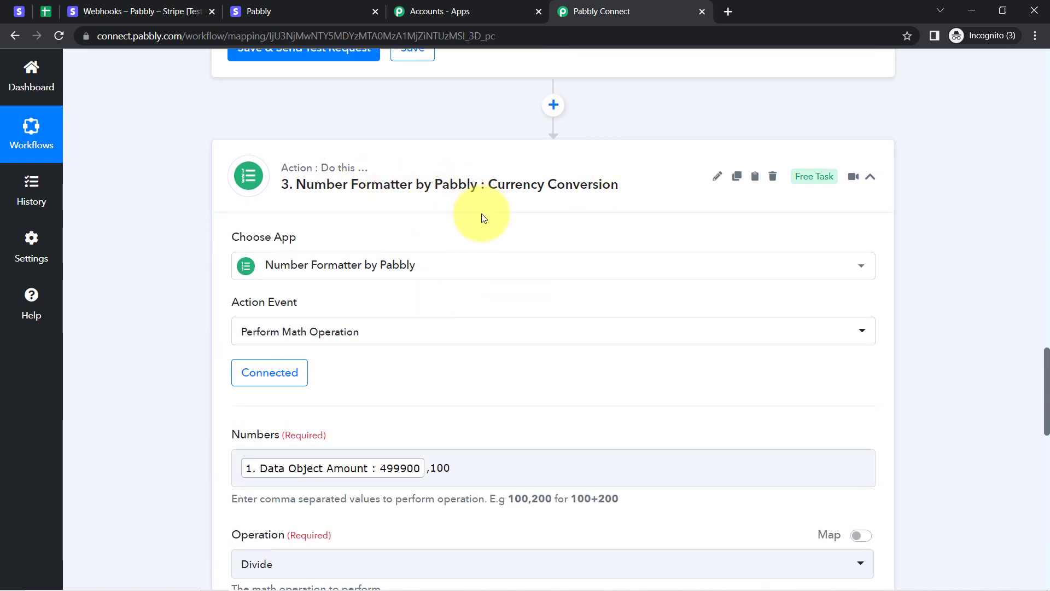
pyautogui.moveTo(248, 310)
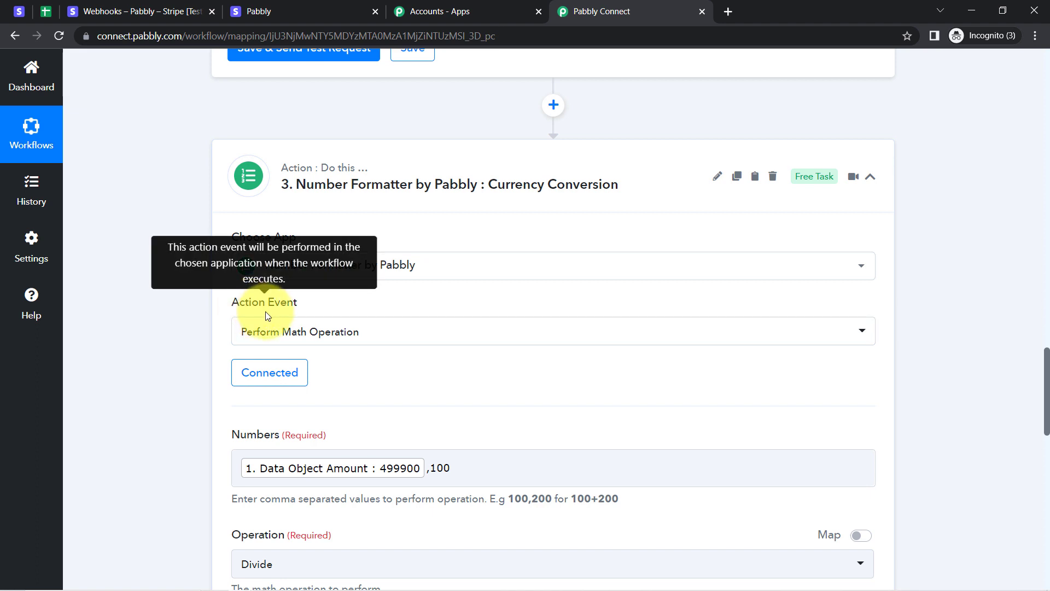
pyautogui.click(279, 333)
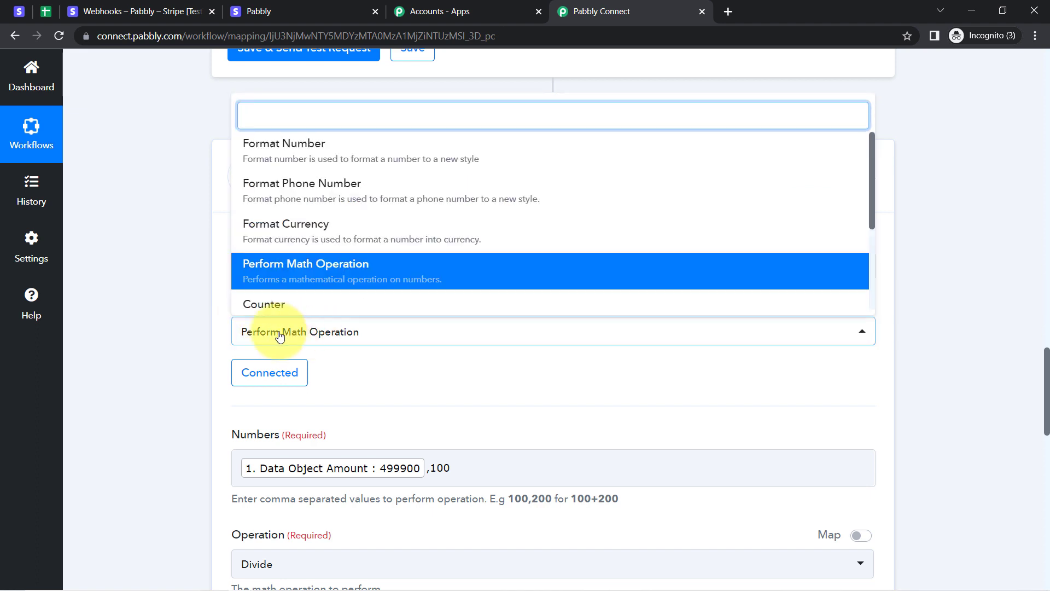
pyautogui.click(175, 336)
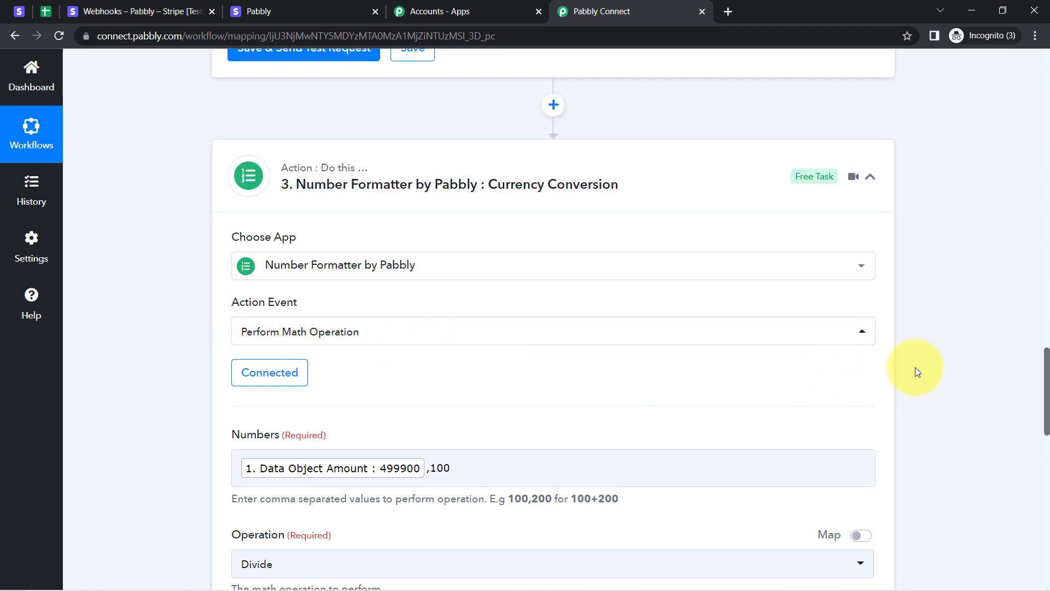
pyautogui.scroll(-4, 1039, 377)
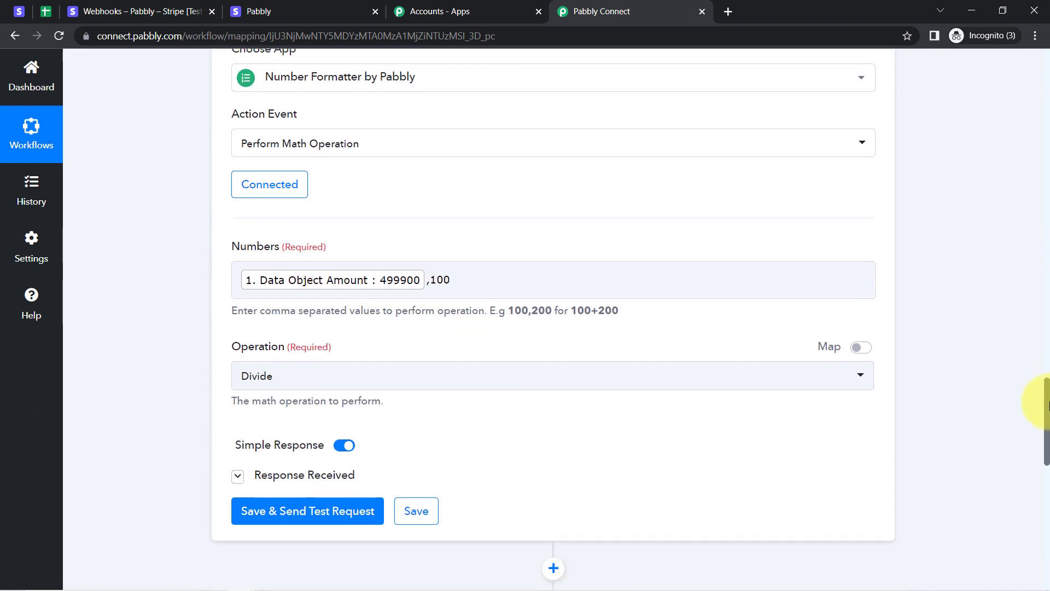
# Replace step 3's Numbers with step 2's Result 4999 plus a comma, then open a new tab.
pyautogui.moveTo(430, 264); pyautogui.dragTo(499, 263)
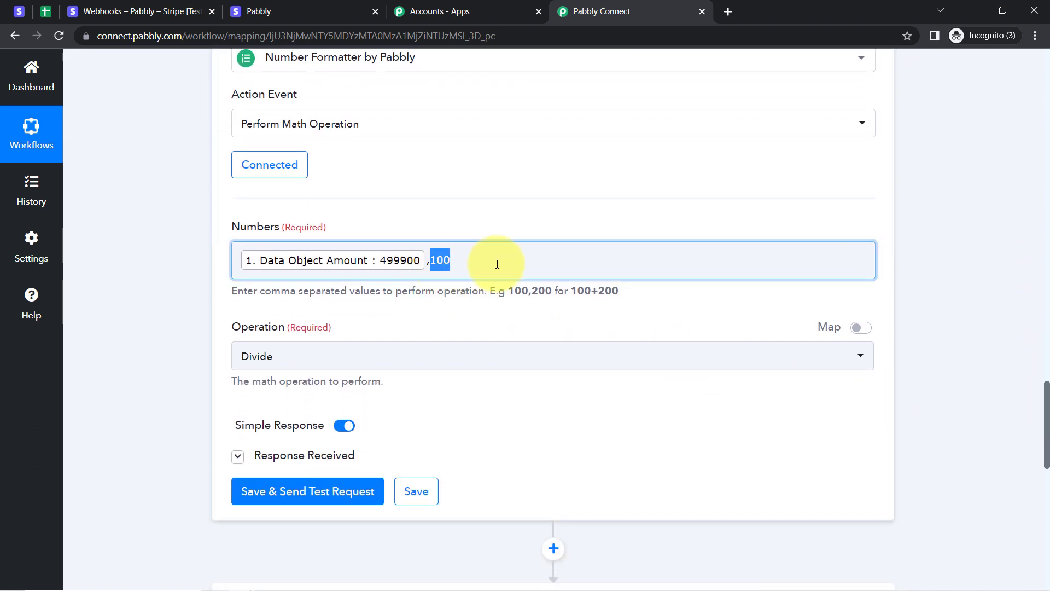
pyautogui.press('BackSpace')
pyautogui.press('BackSpace')
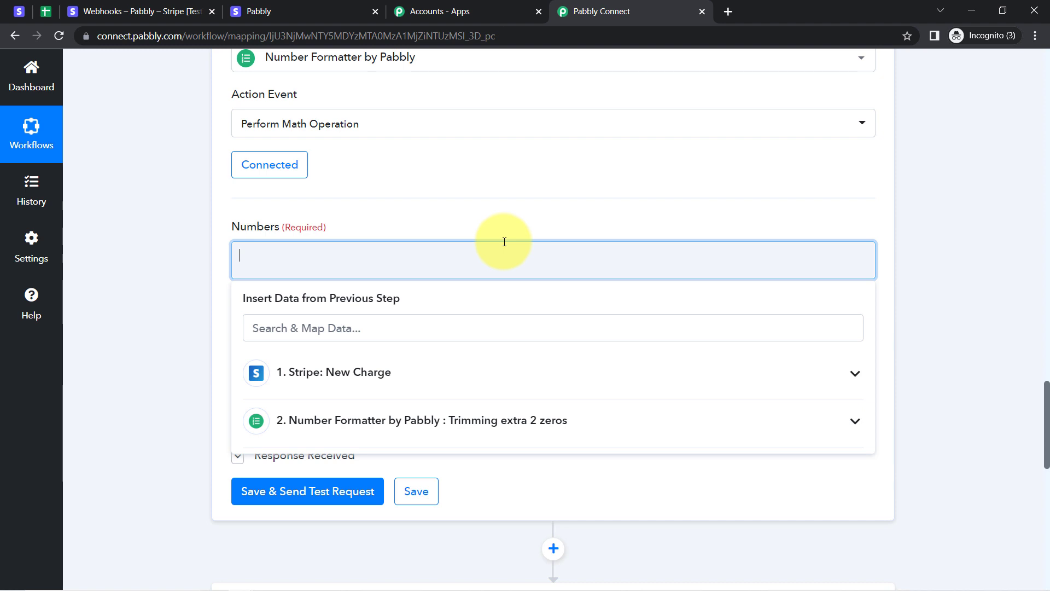
pyautogui.click(399, 418)
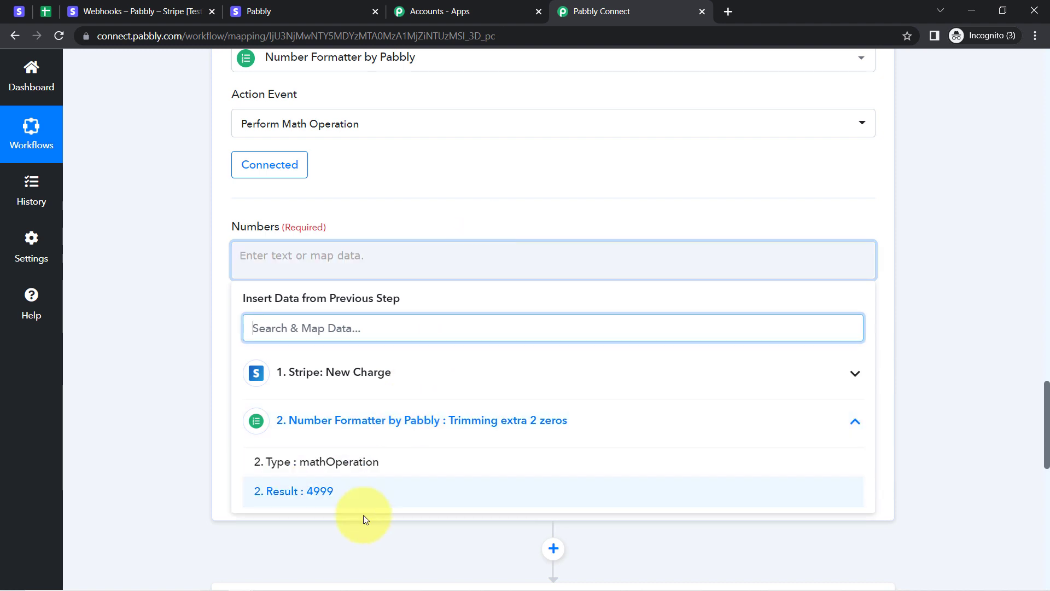
pyautogui.click(330, 492)
pyautogui.write(',')
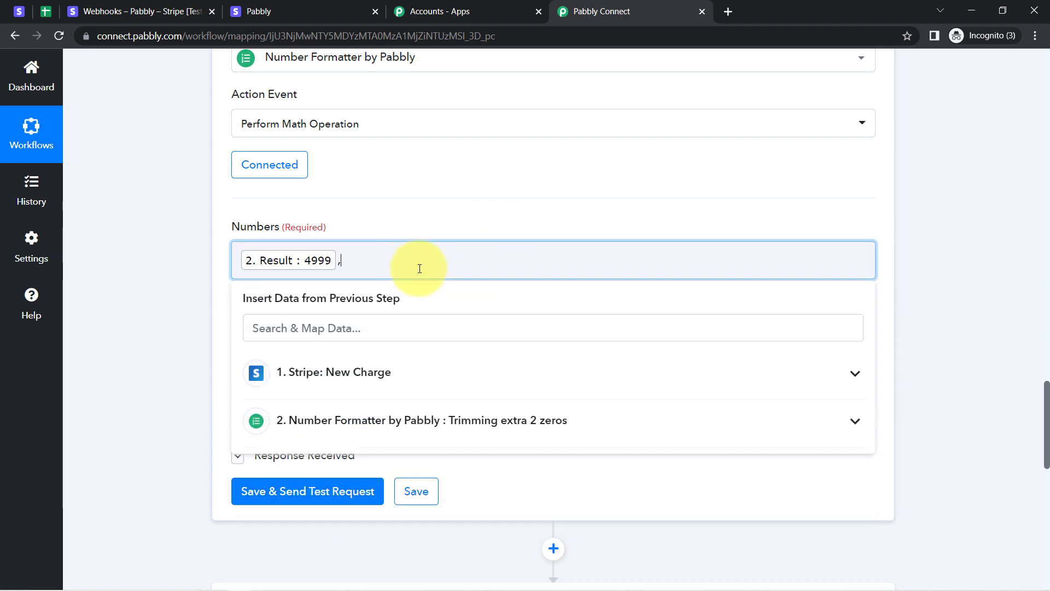
pyautogui.click(727, 11)
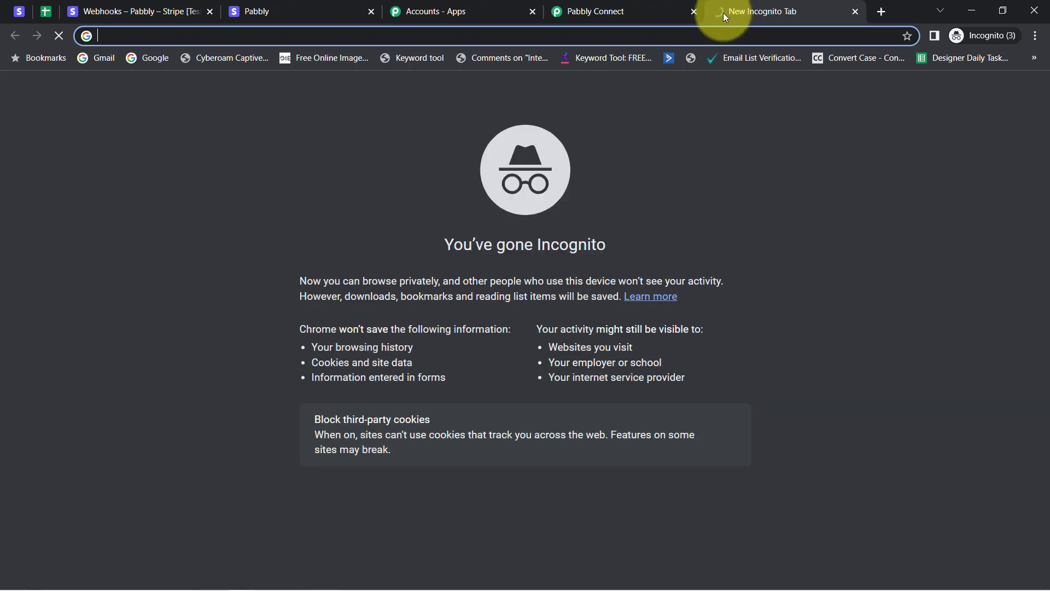
# Look up the USD rate on Google, copy 81.65, and return to step 3's Numbers field.
pyautogui.write('usd')
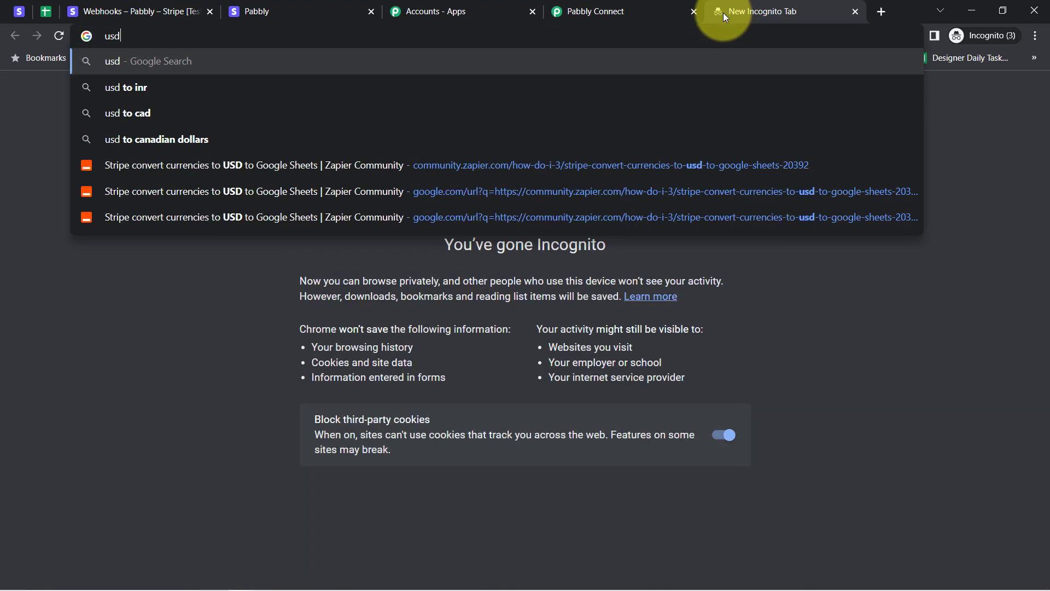
pyautogui.press('Return')
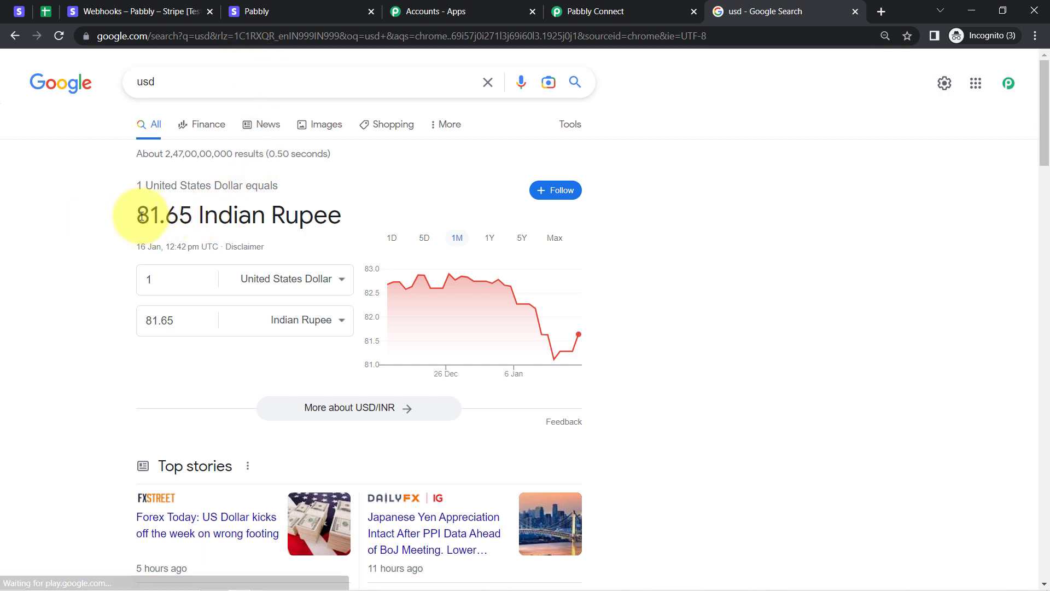
pyautogui.moveTo(139, 215); pyautogui.dragTo(185, 215)
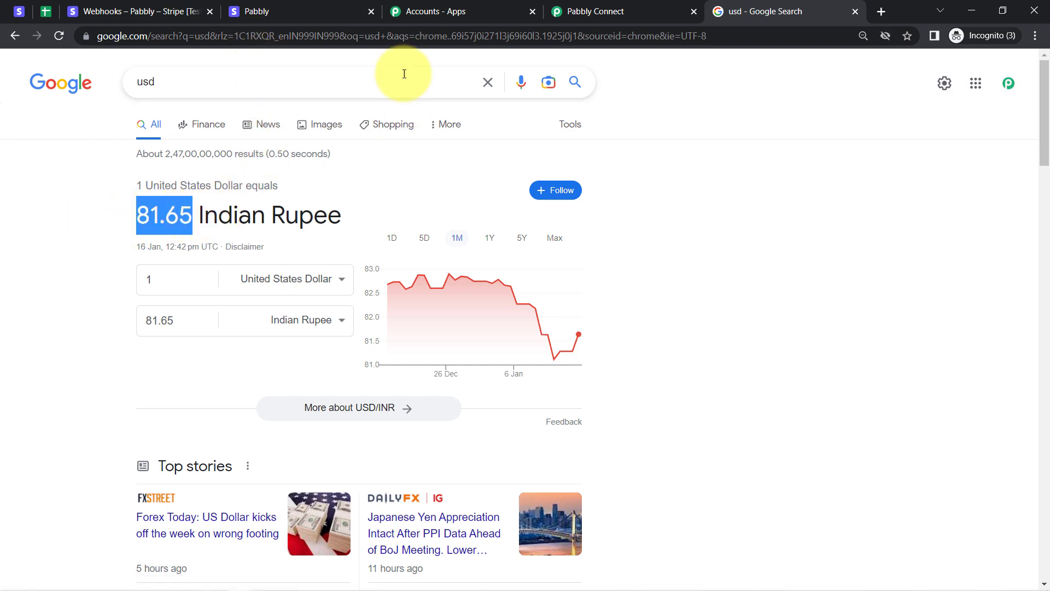
pyautogui.click(590, 12)
pyautogui.click(360, 245)
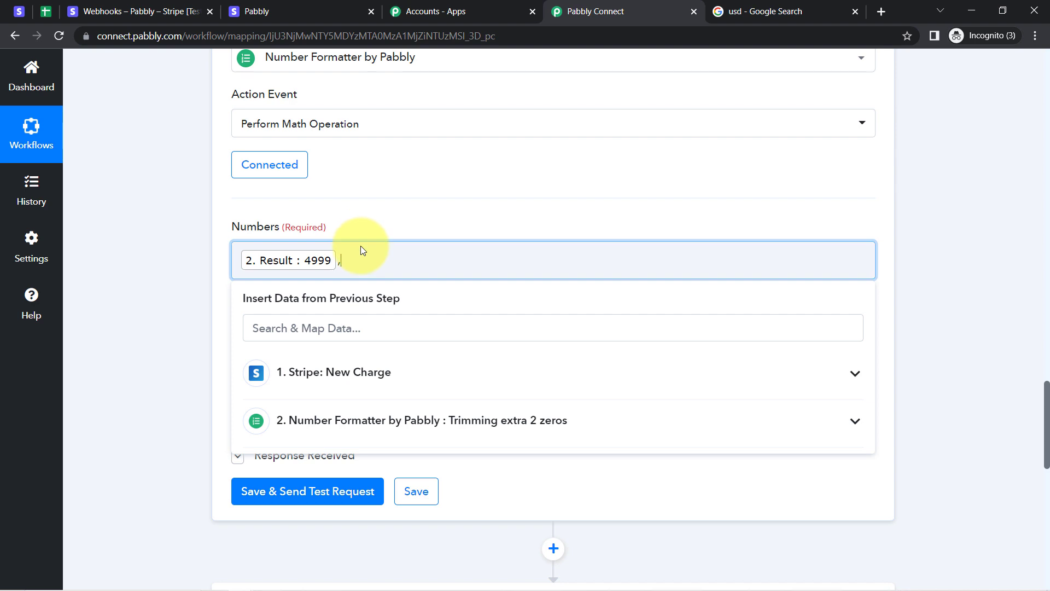
# Finish dividing 4999 by 81.65 and test the conversion step, which returns 61.224739742805.
pyautogui.hotkey('ctrl', 'v')
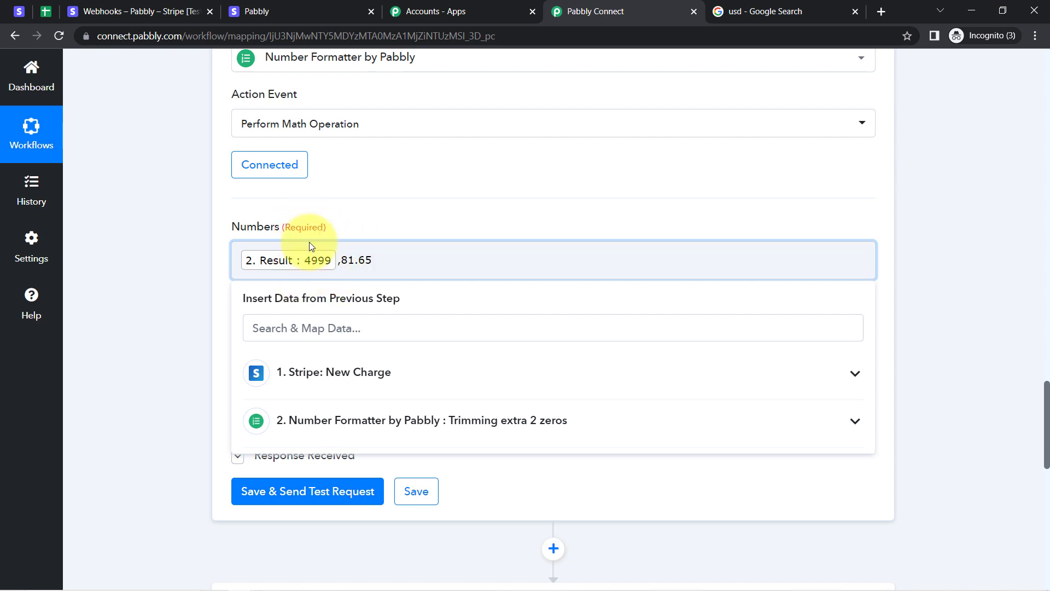
pyautogui.click(198, 343)
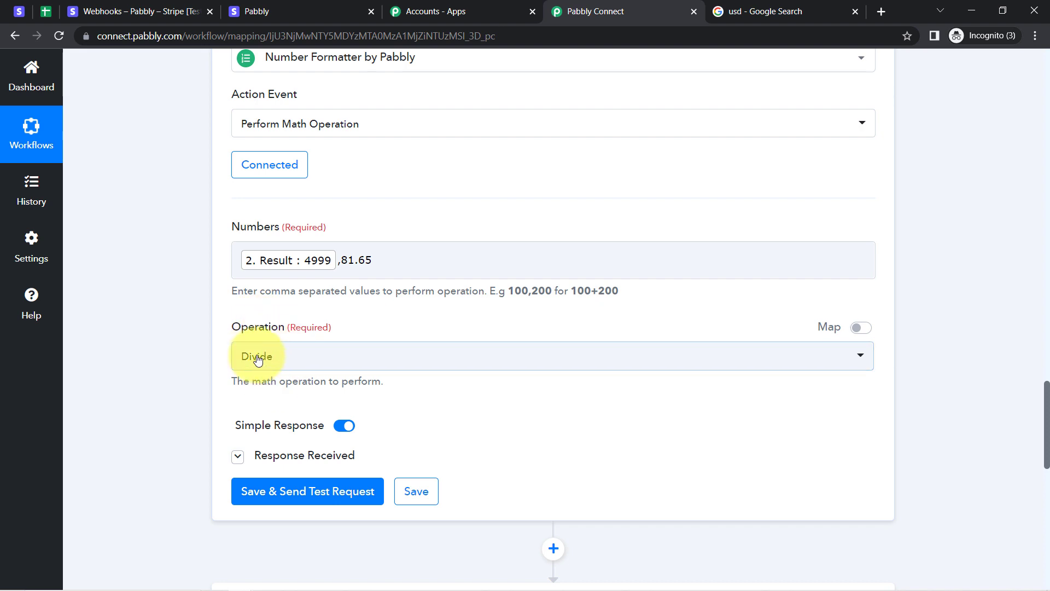
pyautogui.click(259, 499)
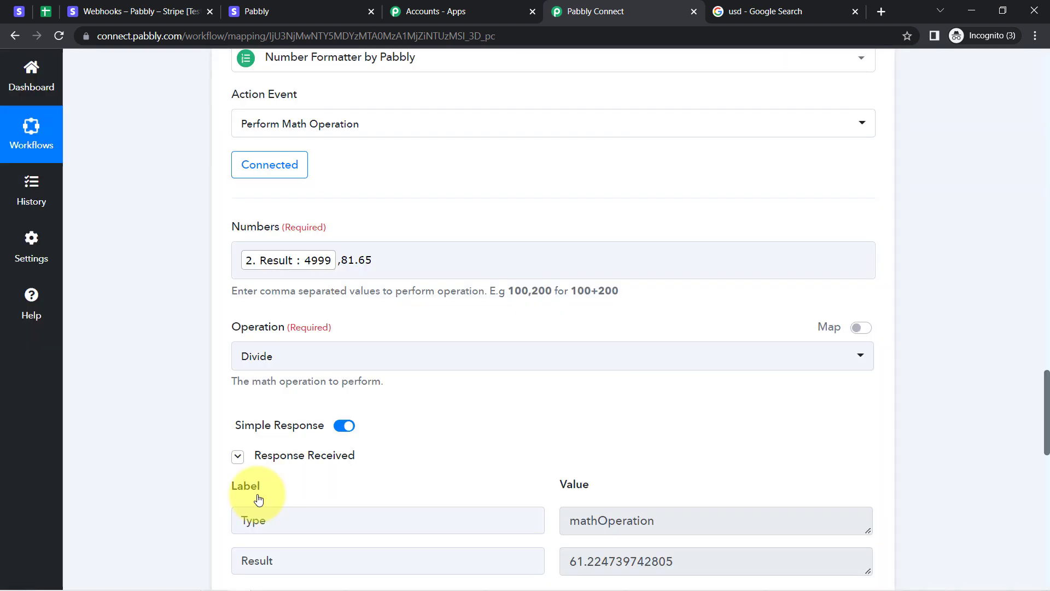
pyautogui.moveTo(1048, 413); pyautogui.dragTo(1046, 422)
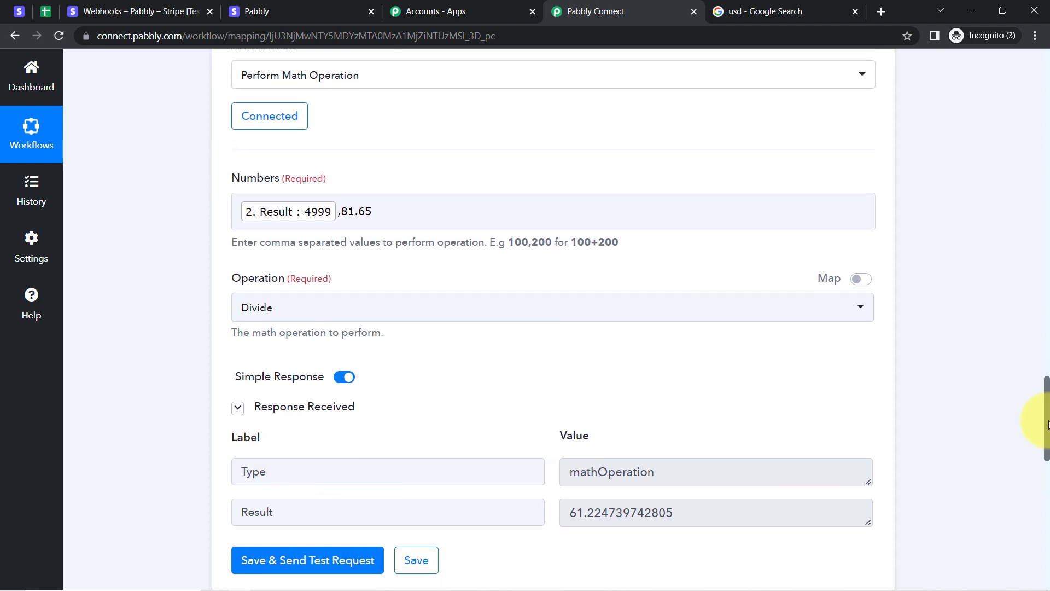
pyautogui.moveTo(589, 501); pyautogui.dragTo(643, 501)
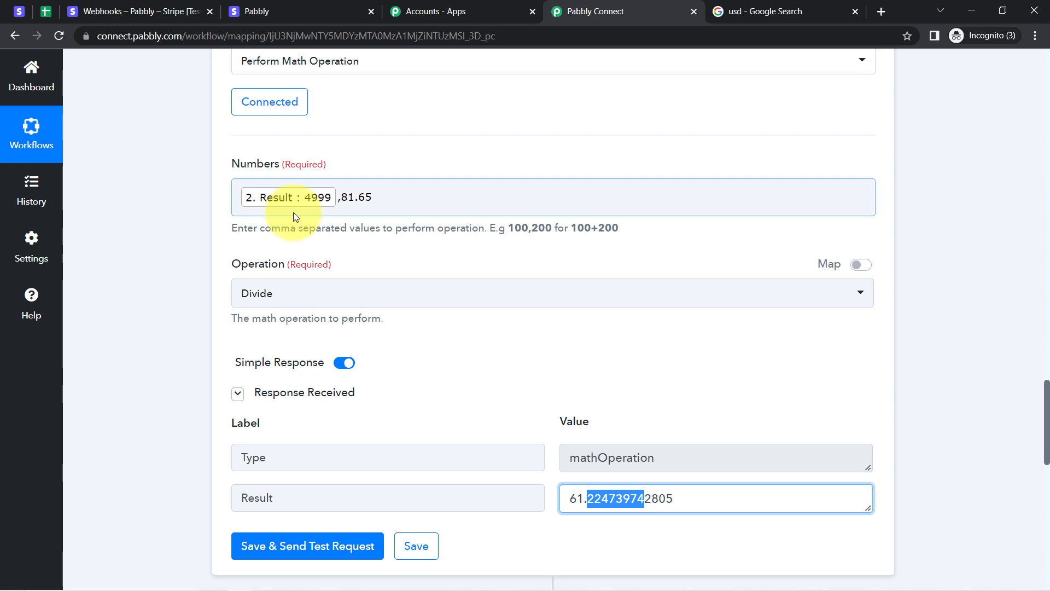
pyautogui.click(760, 11)
# Search Google for '4999 INR to USD' and compare its 61.23 result with the workflow's output.
pyautogui.click(174, 43)
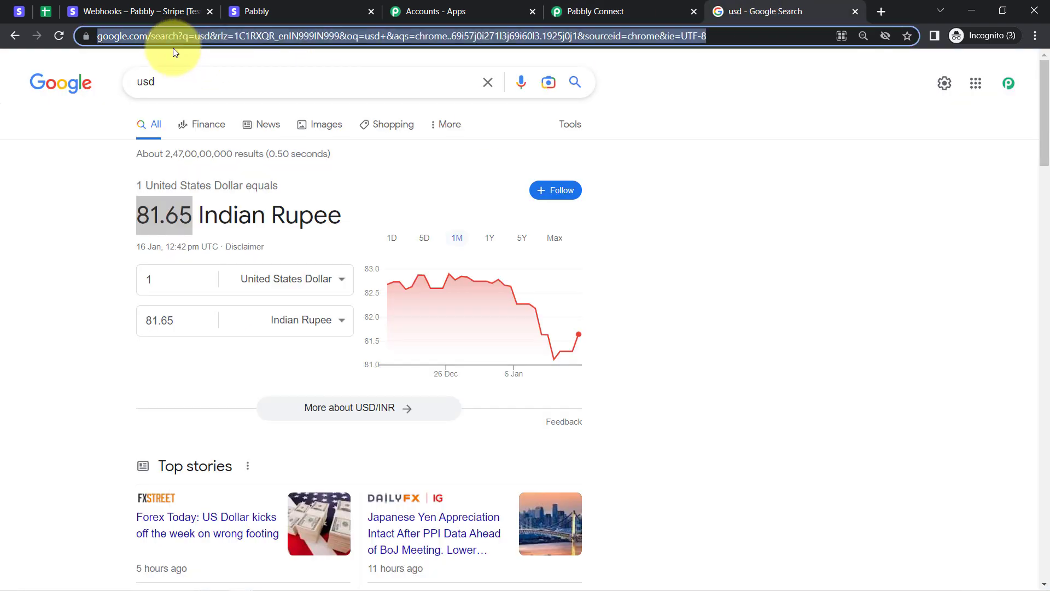
pyautogui.write('4')
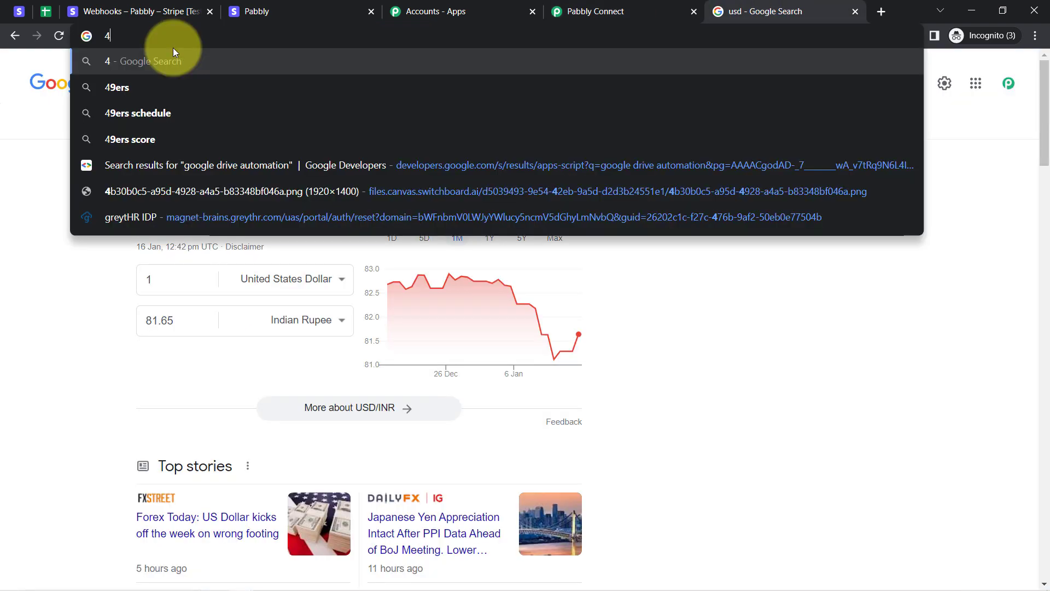
pyautogui.write('999 IN')
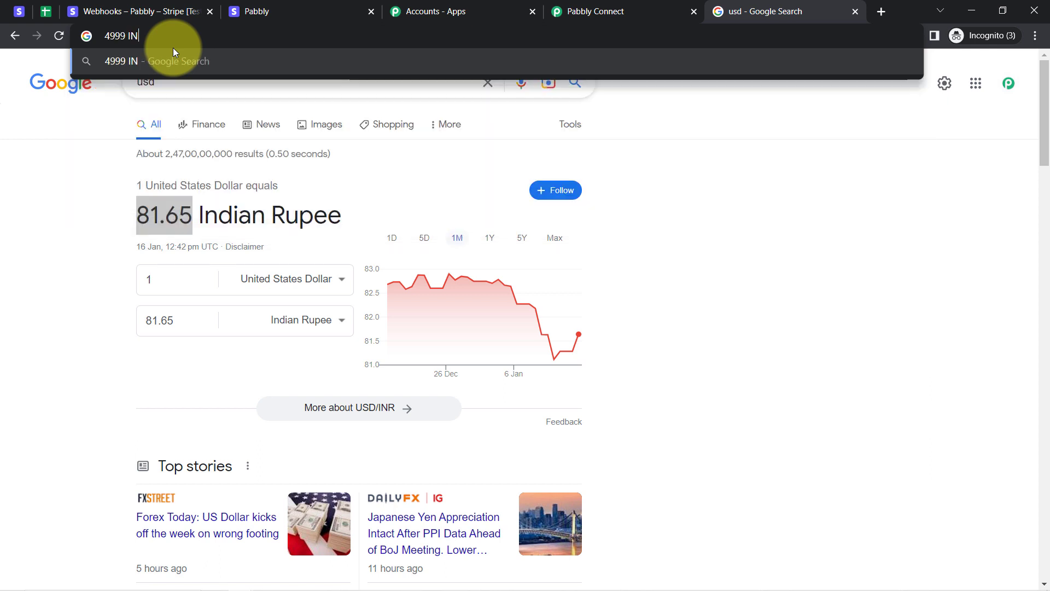
pyautogui.write('R to USD')
pyautogui.press('Return')
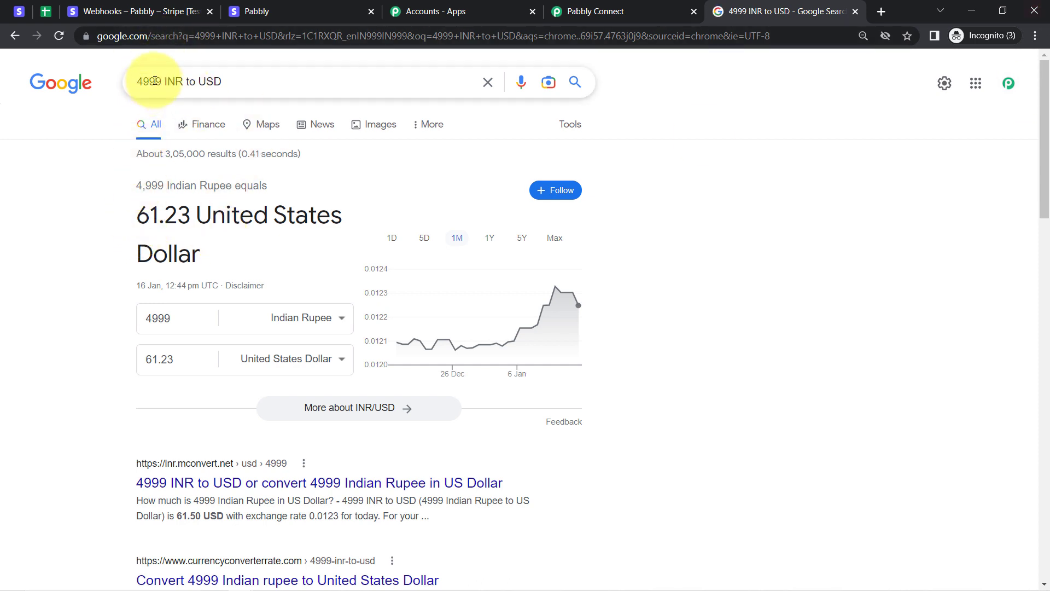
pyautogui.moveTo(137, 215); pyautogui.dragTo(269, 216)
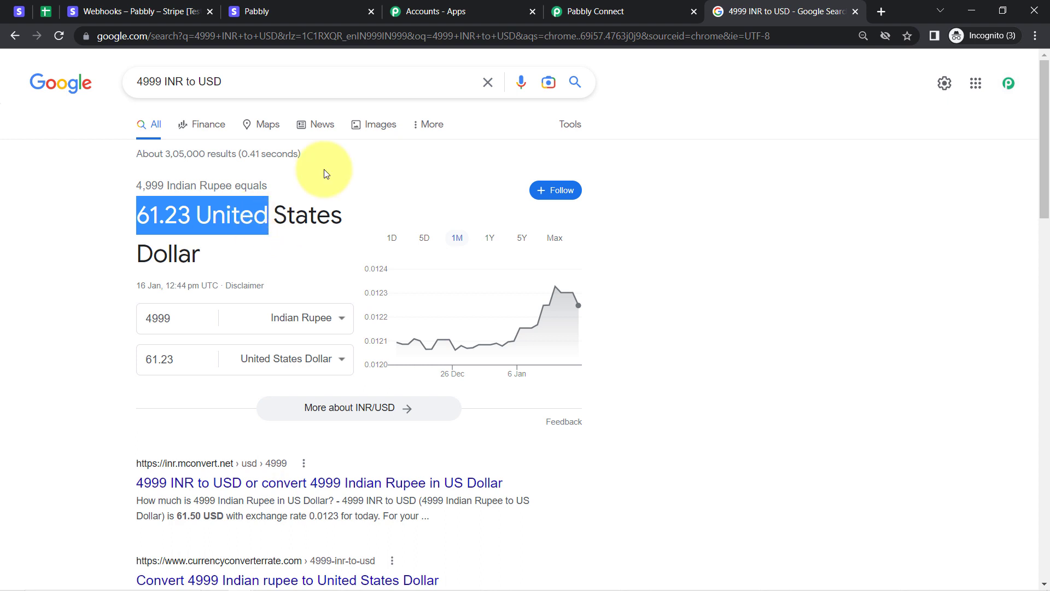
pyautogui.click(574, 11)
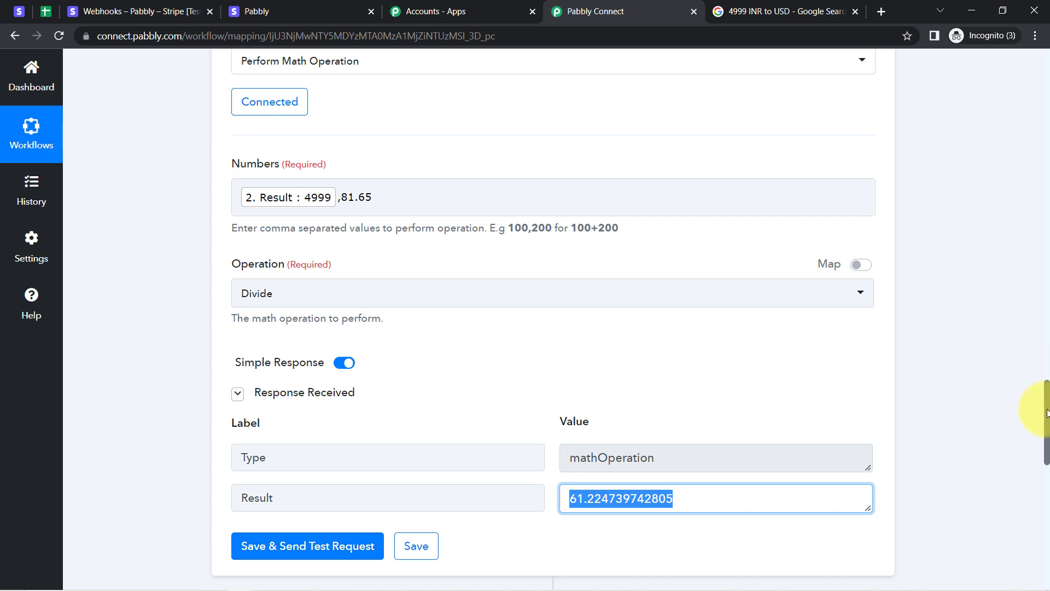
# Set step 4's app to Google Sheets with the Add New Row action event.
pyautogui.moveTo(1047, 413); pyautogui.dragTo(1046, 487)
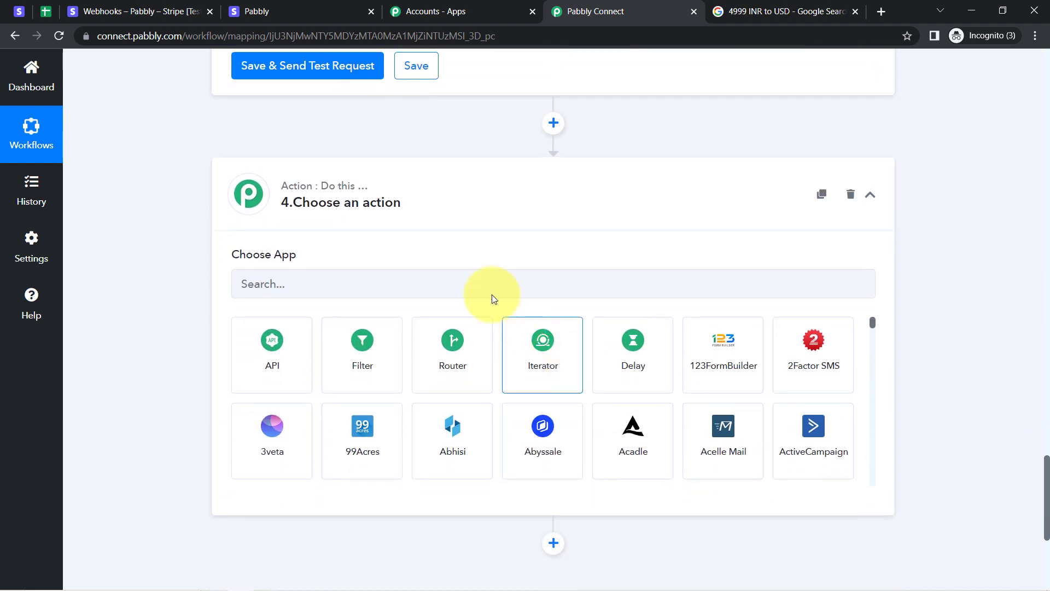
pyautogui.click(276, 290)
pyautogui.write('goo')
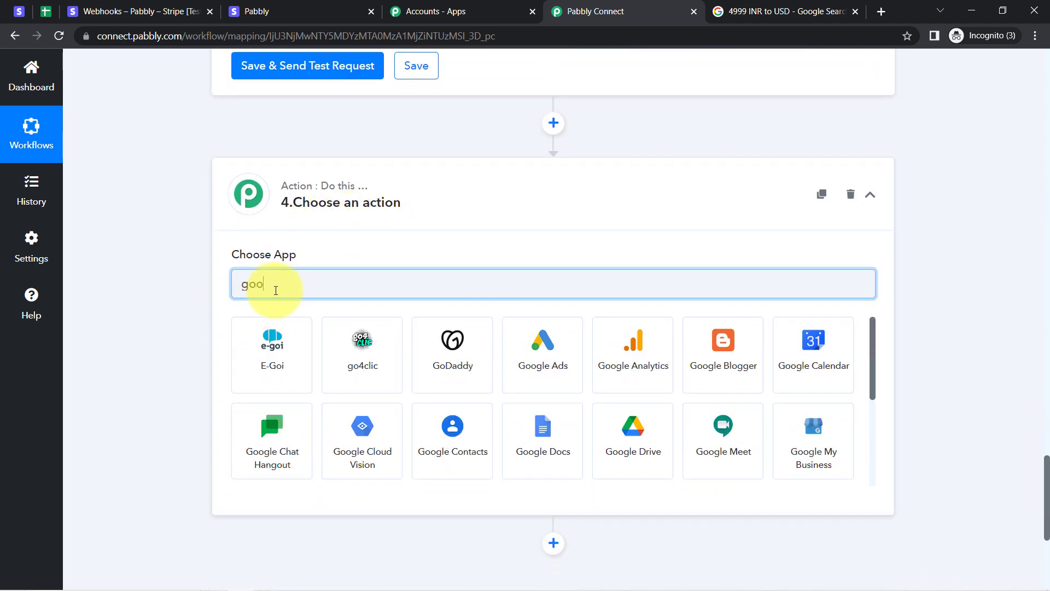
pyautogui.write('gle s')
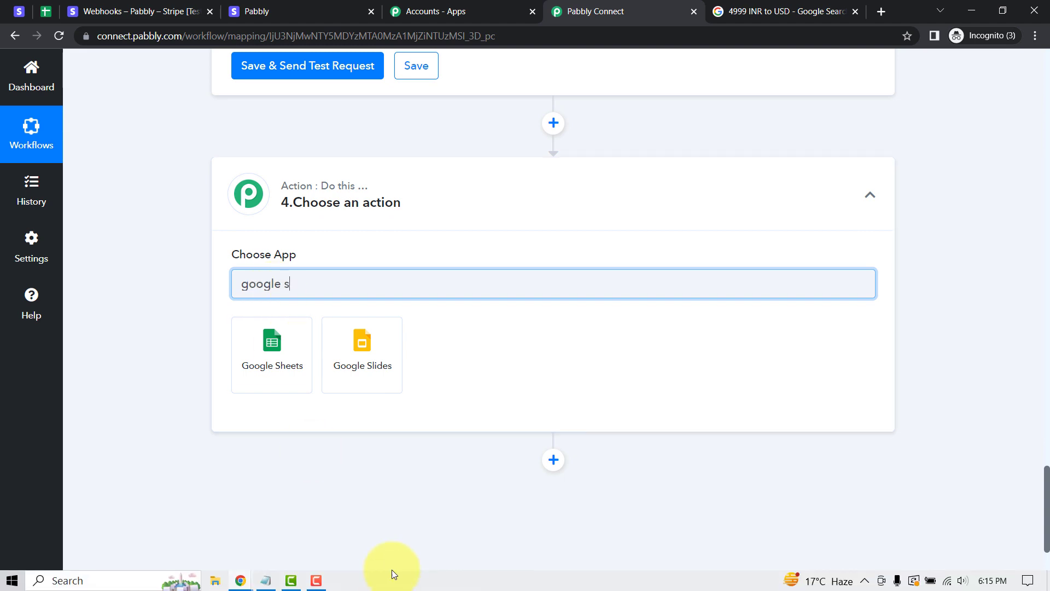
pyautogui.click(278, 336)
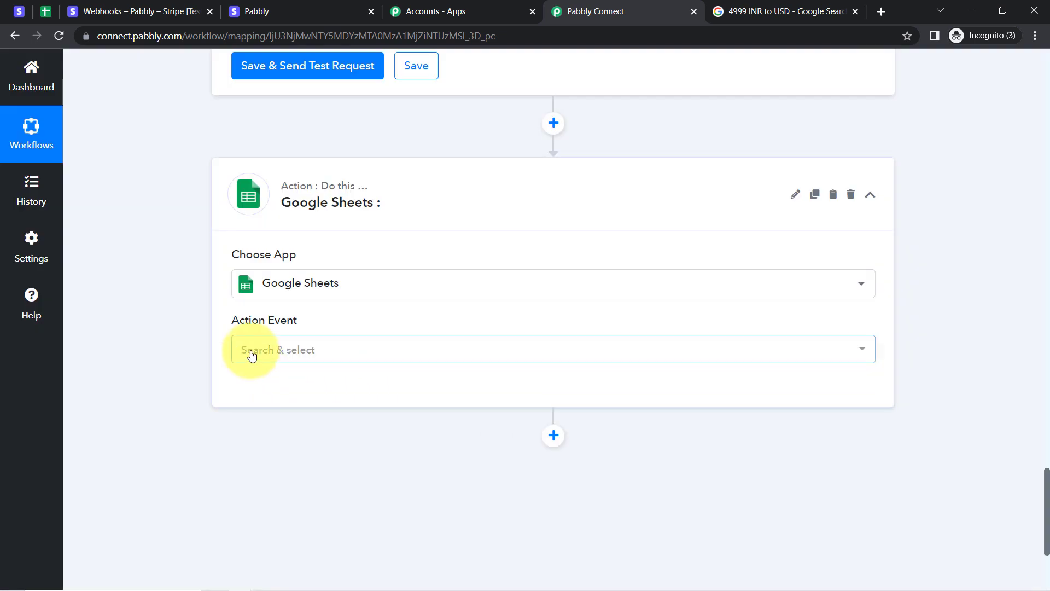
pyautogui.click(251, 351)
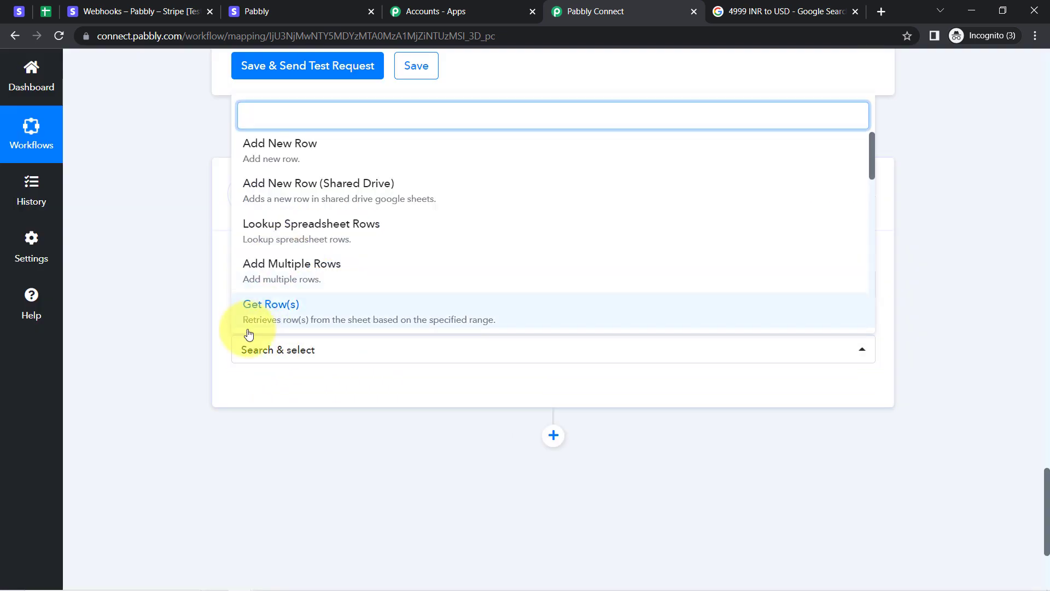
pyautogui.click(312, 146)
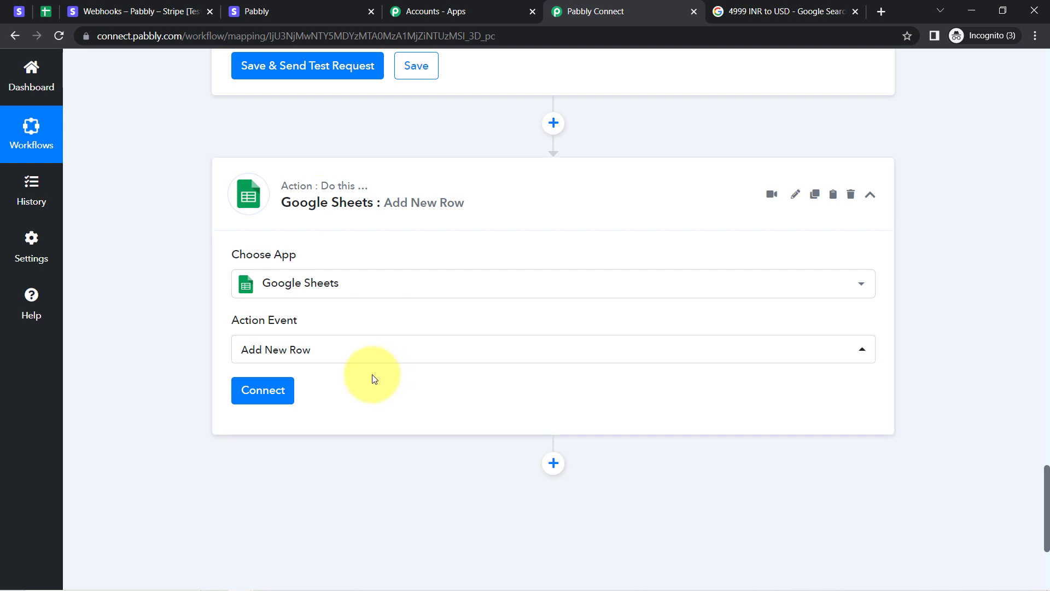
# Connect the step through the existing Google Sheets #1 connection and save it.
pyautogui.click(262, 390)
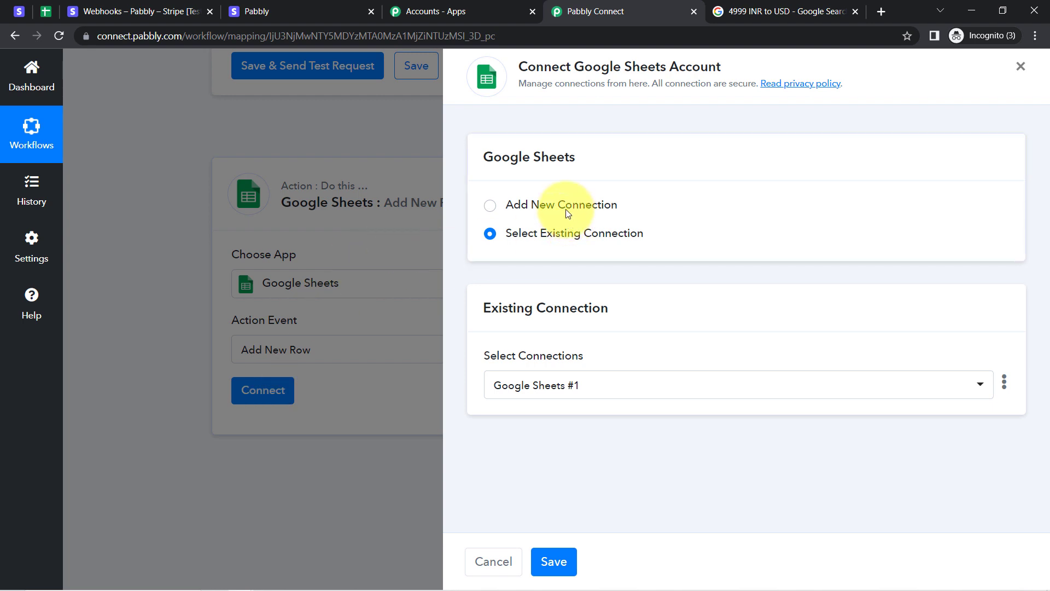
pyautogui.click(567, 213)
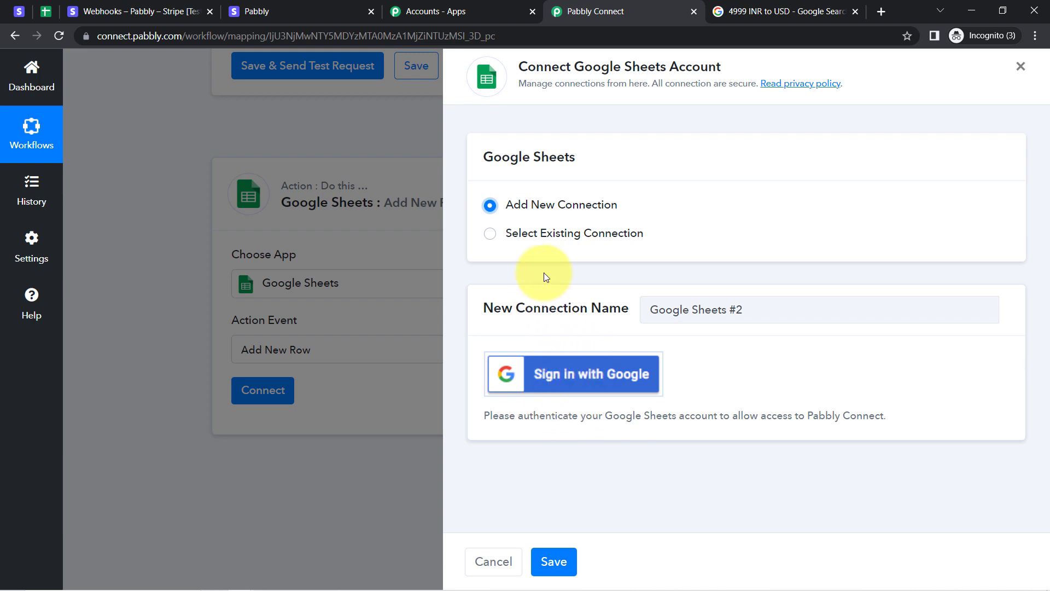
pyautogui.click(568, 233)
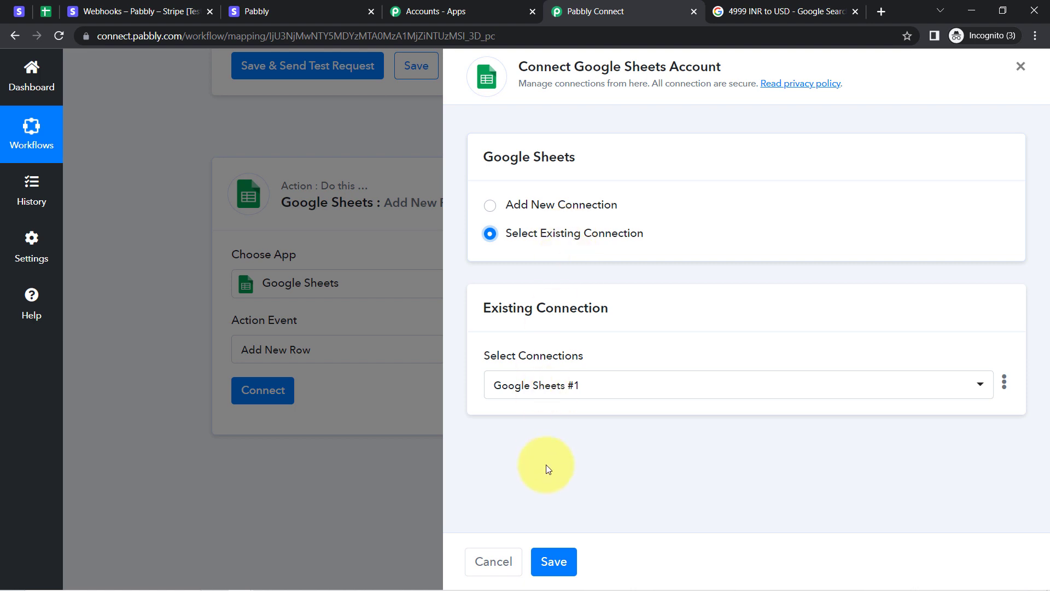
pyautogui.click(554, 569)
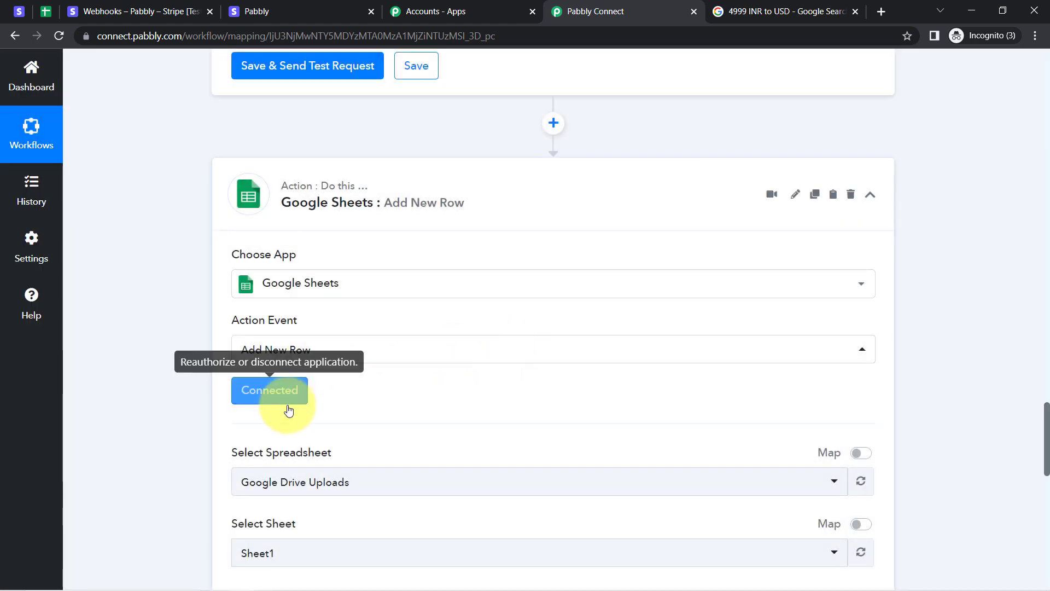
# Clear sample row 2 in Stripe Sales, leaving the Payment Amount and Converted Amount headers.
pyautogui.click(46, 12)
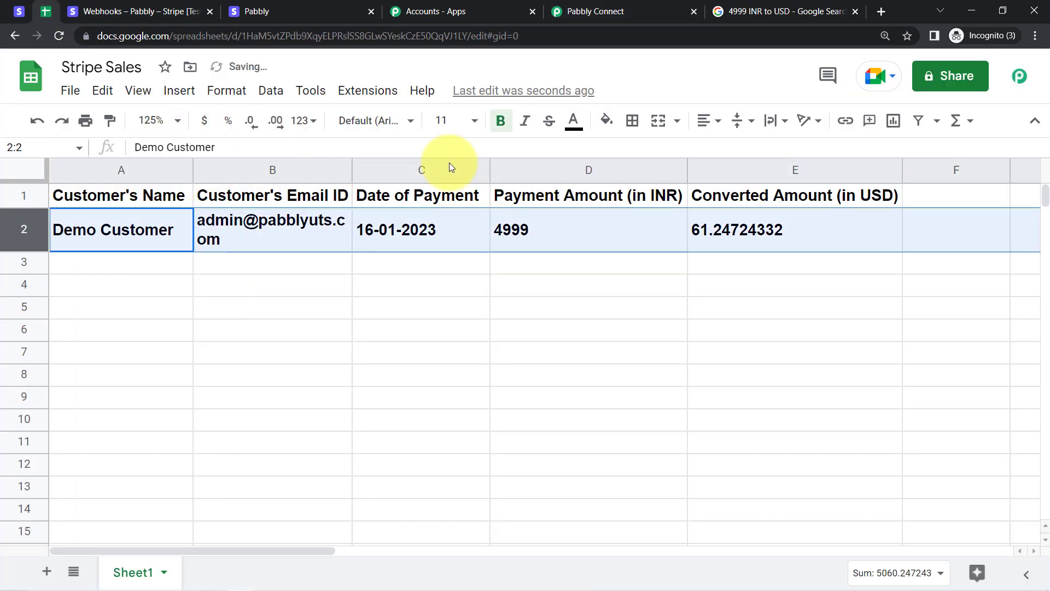
pyautogui.press('Delete')
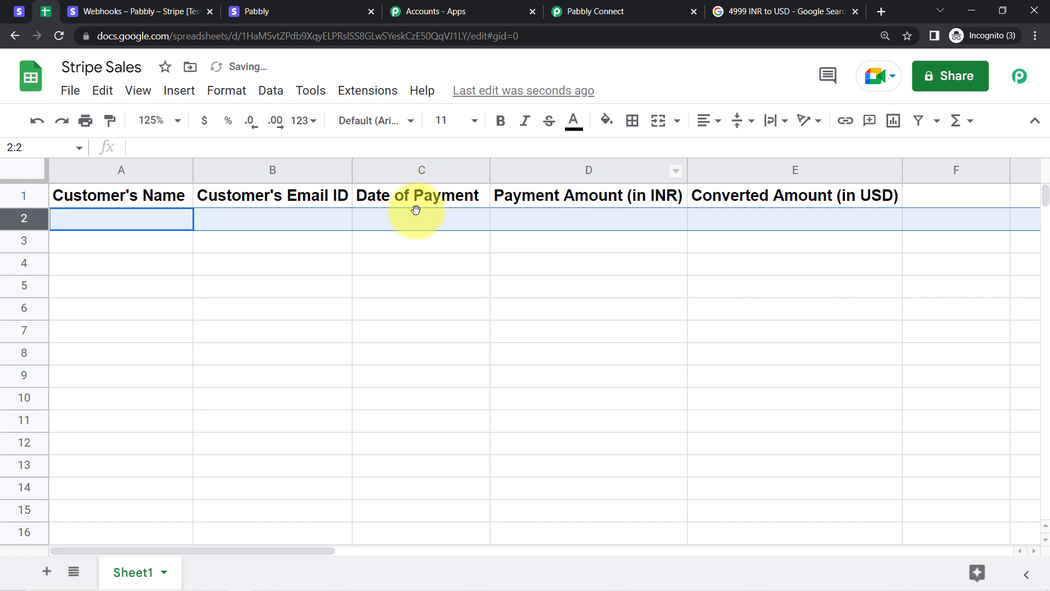
pyautogui.click(596, 196)
pyautogui.click(593, 171)
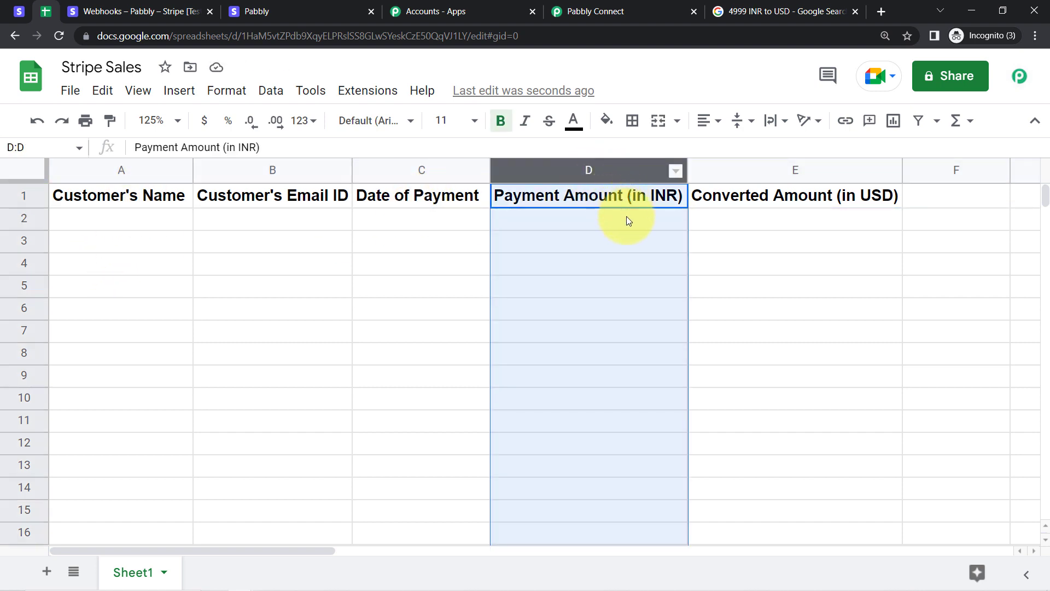
pyautogui.click(752, 168)
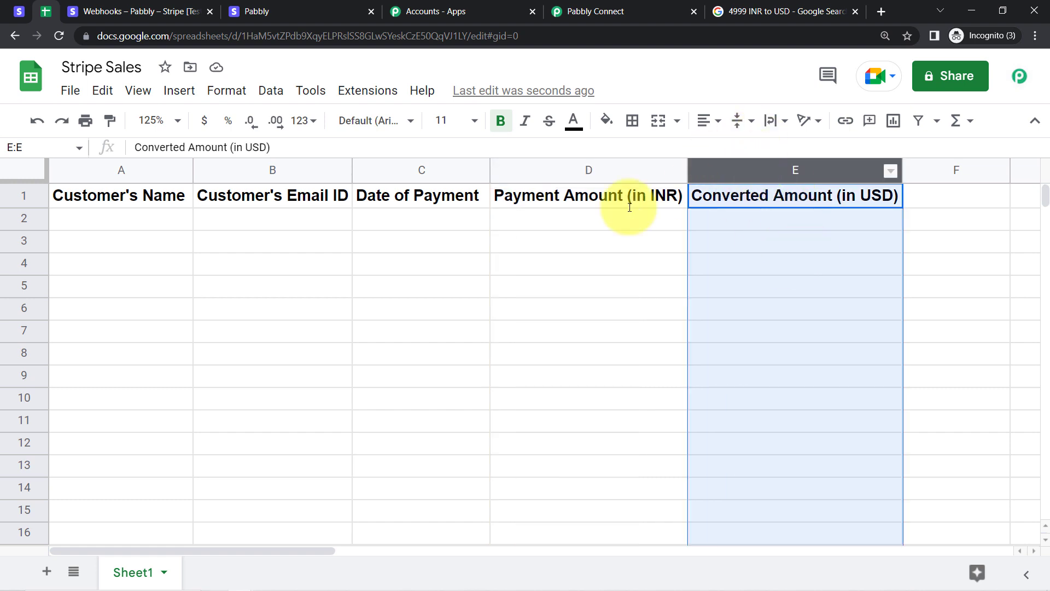
pyautogui.click(105, 224)
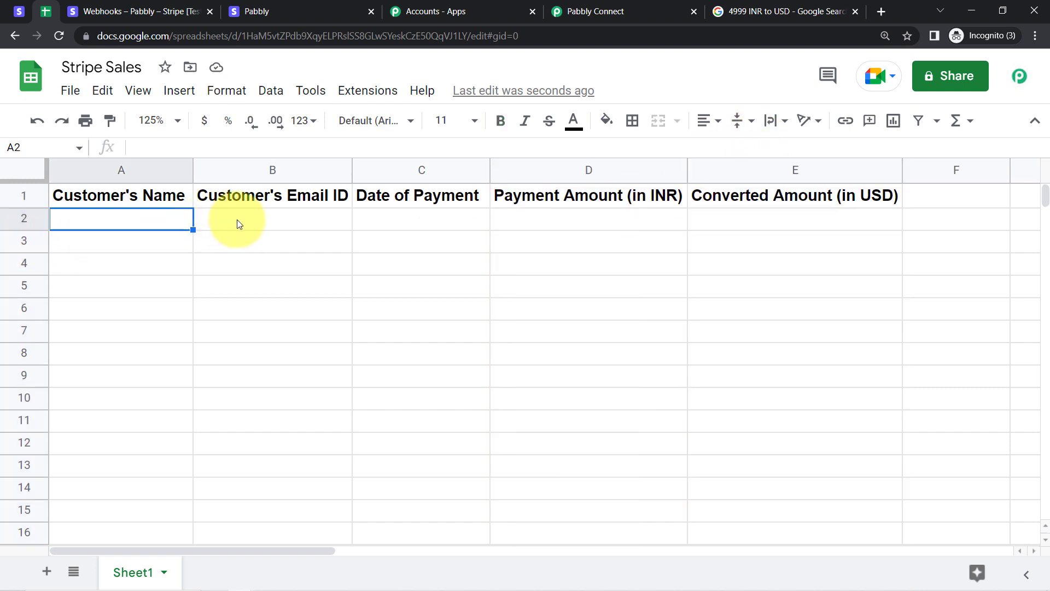
pyautogui.click(244, 221)
pyautogui.click(410, 223)
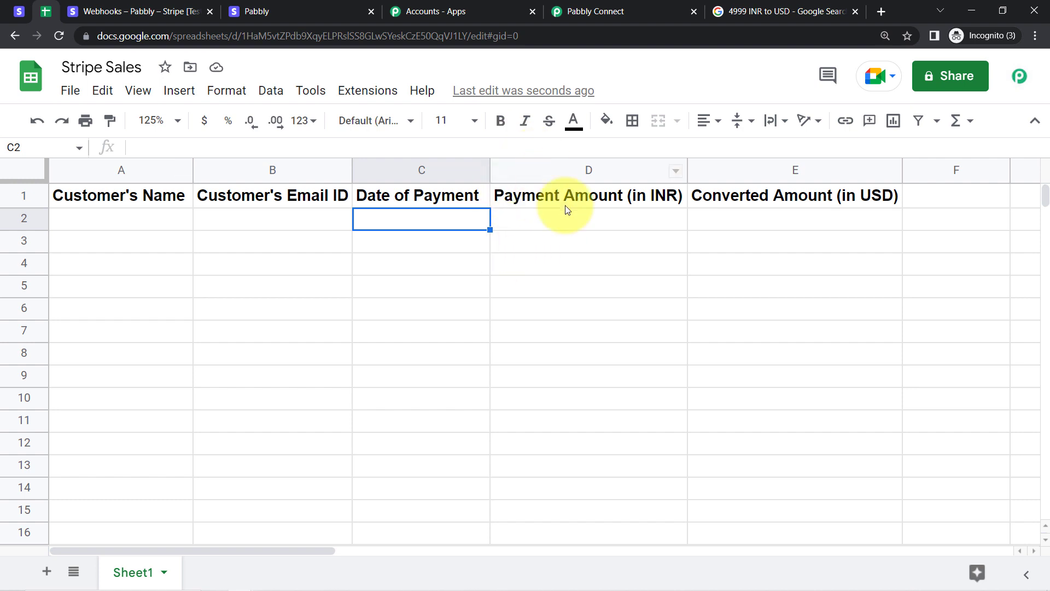
pyautogui.click(611, 6)
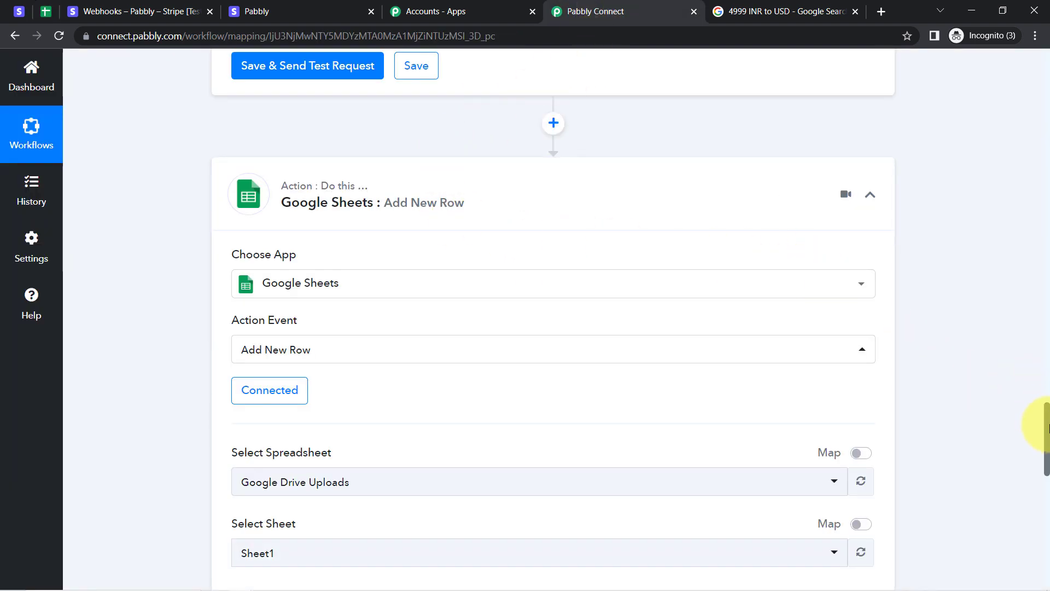
# Choose the Stripe Sales spreadsheet with Sheet1 as the Add New Row target.
pyautogui.moveTo(1047, 427); pyautogui.dragTo(1047, 466)
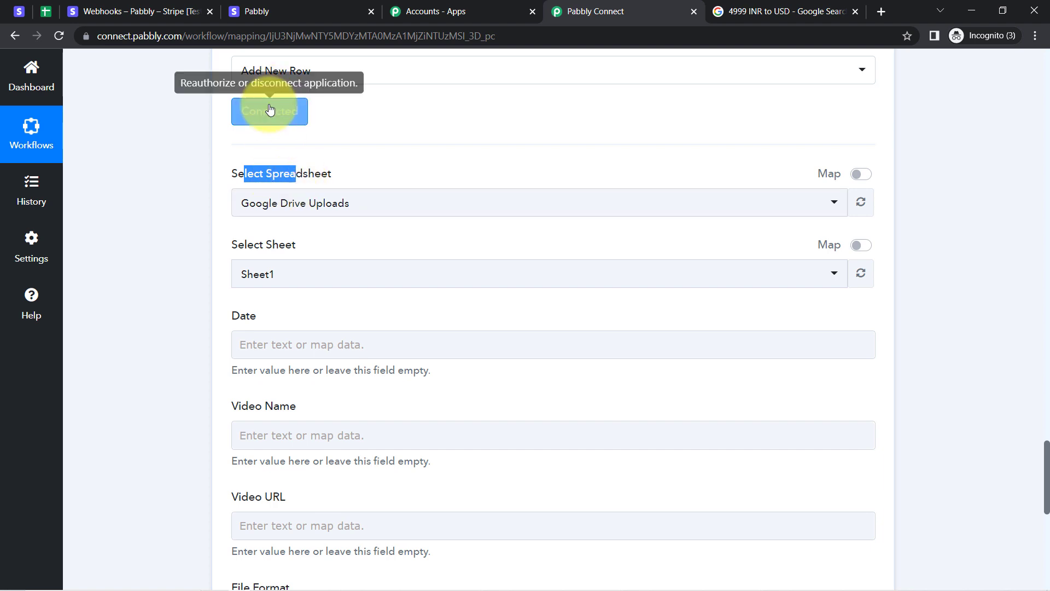
pyautogui.click(260, 202)
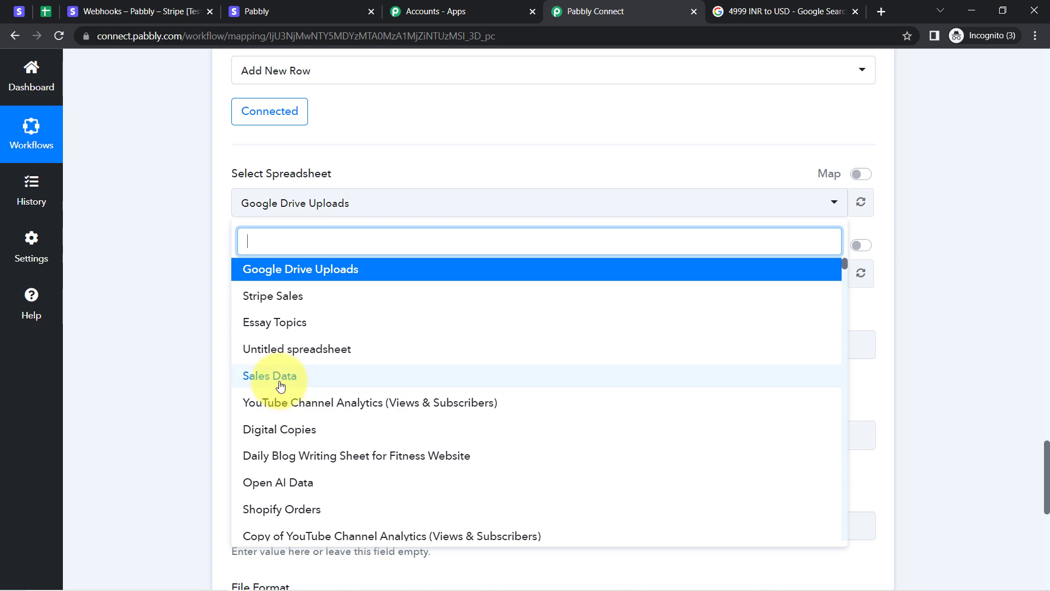
pyautogui.click(46, 12)
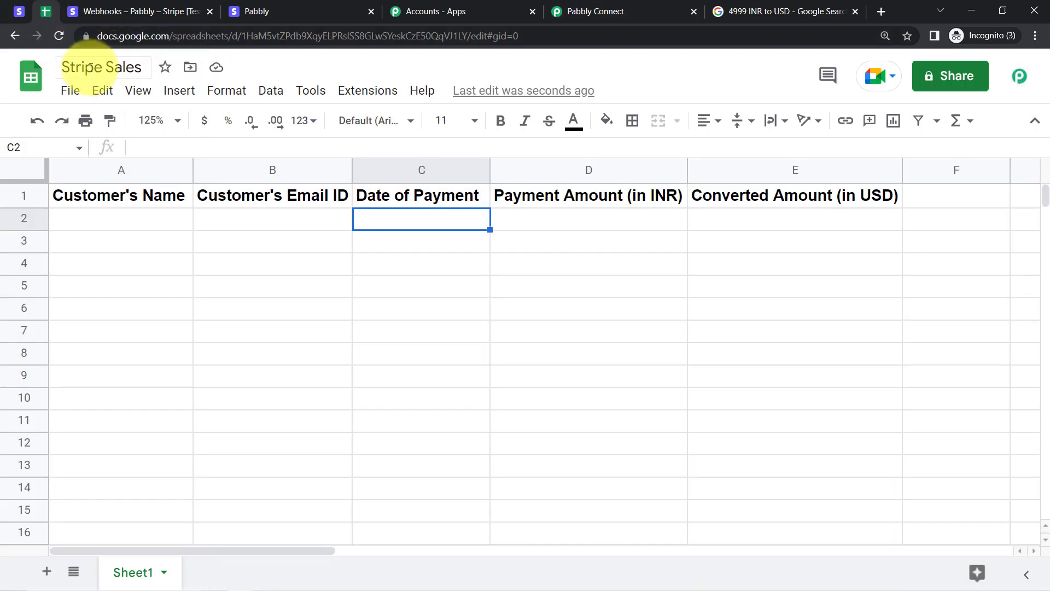
pyautogui.click(574, 10)
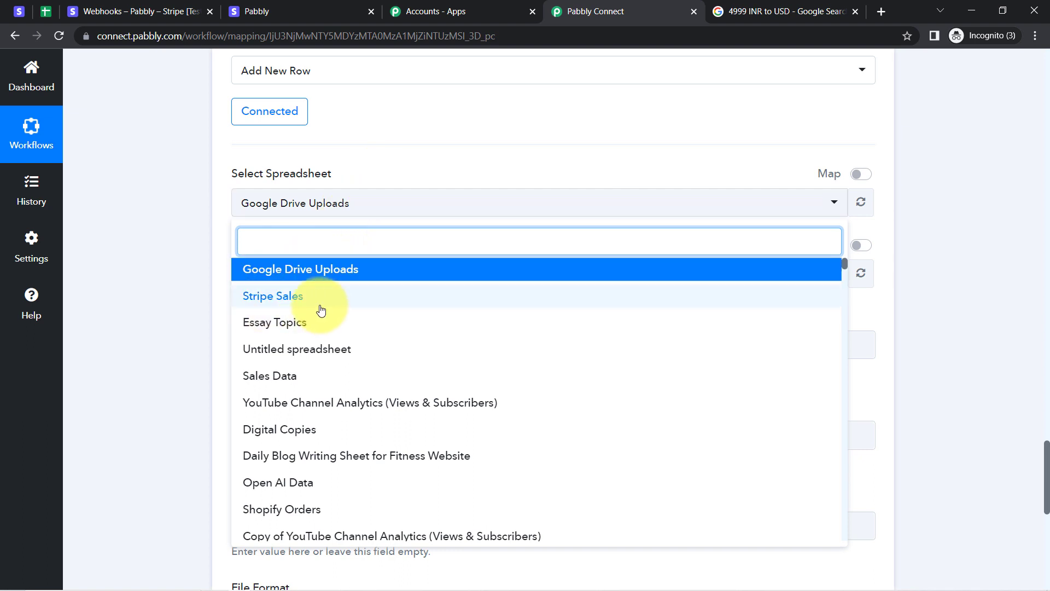
pyautogui.click(301, 305)
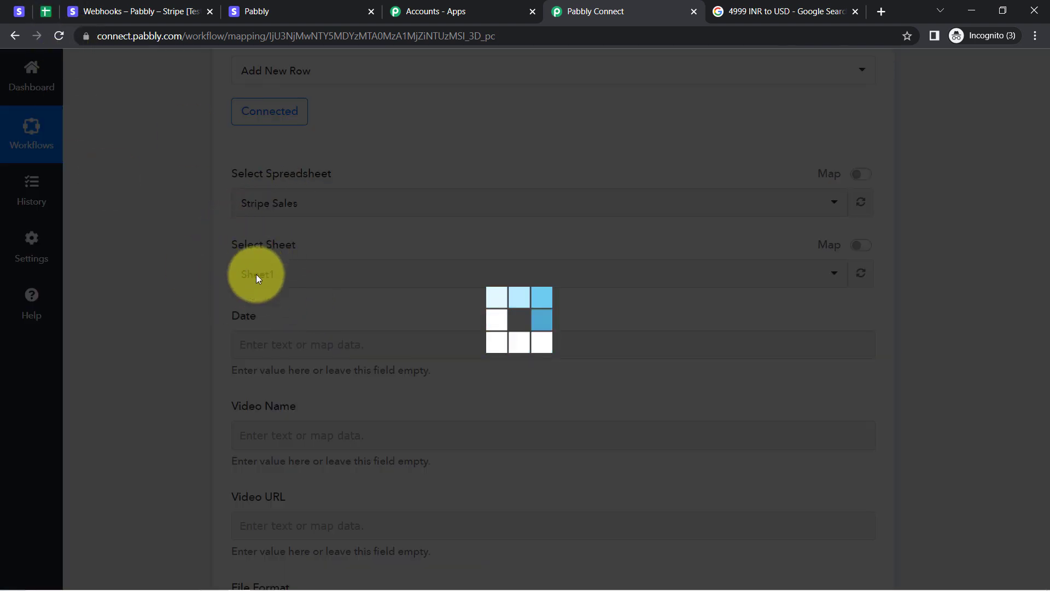
pyautogui.click(44, 19)
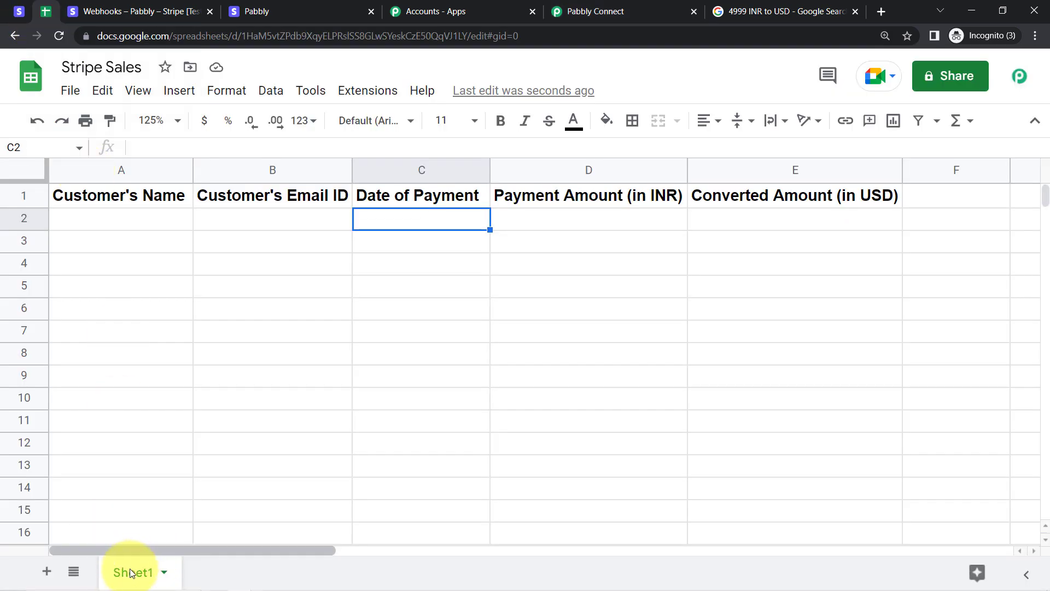
pyautogui.click(590, 6)
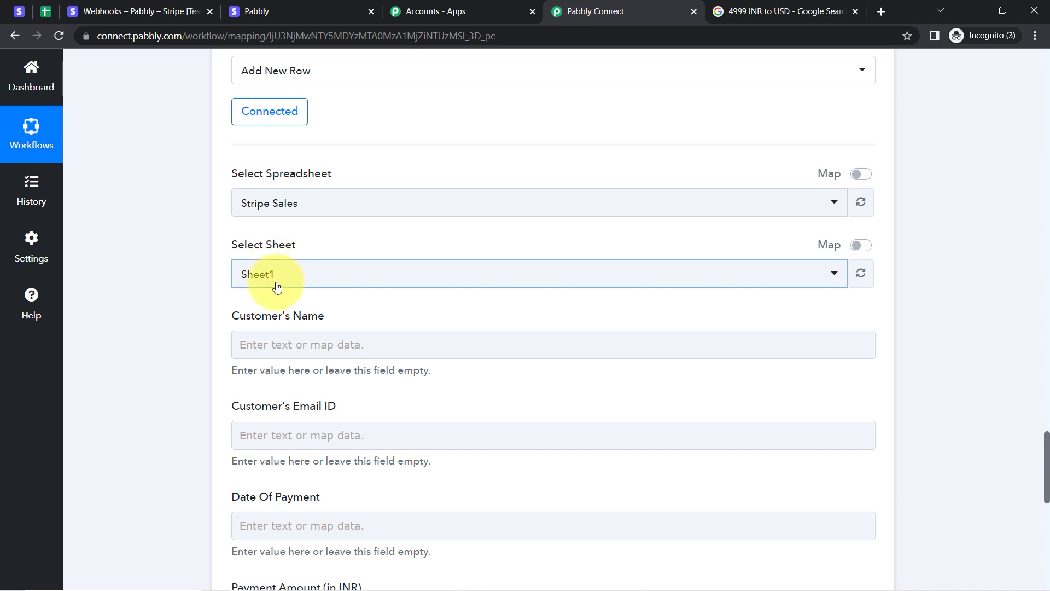
pyautogui.moveTo(1046, 446); pyautogui.dragTo(1046, 465)
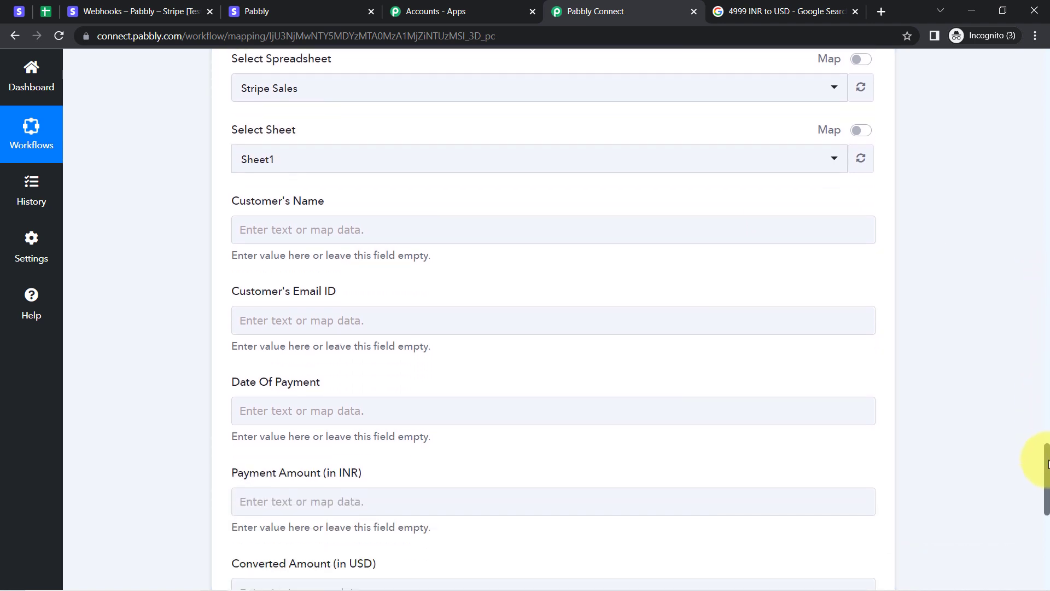
pyautogui.click(51, 16)
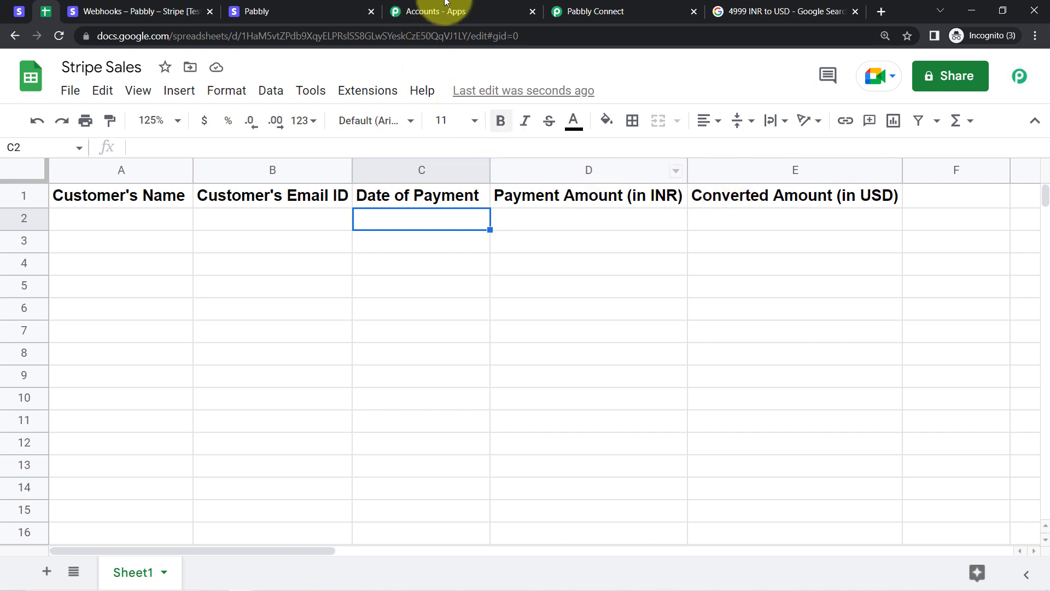
pyautogui.click(558, 11)
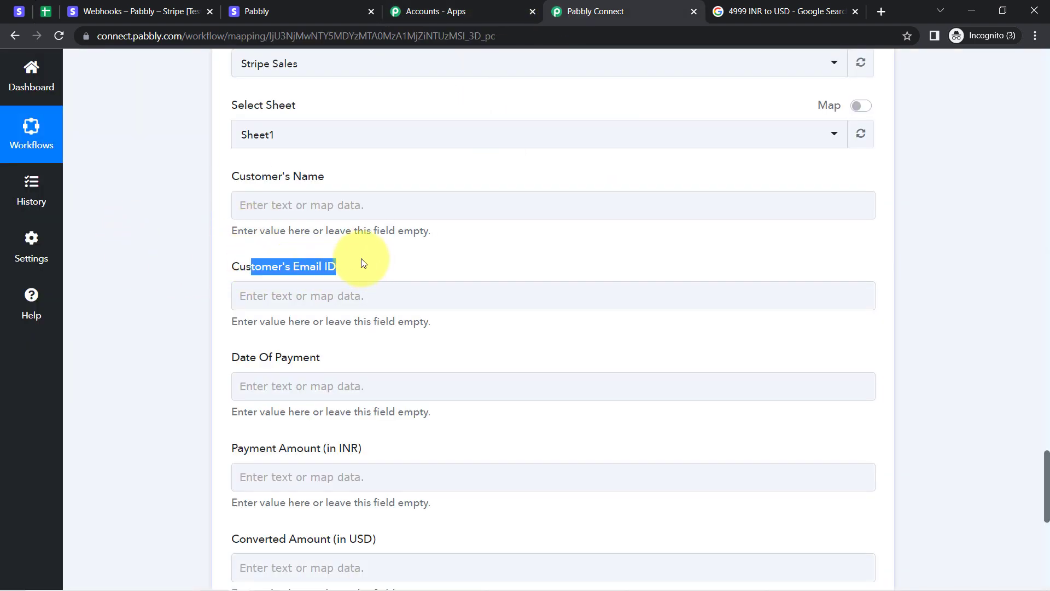
pyautogui.moveTo(278, 179); pyautogui.dragTo(334, 178)
pyautogui.click(288, 353)
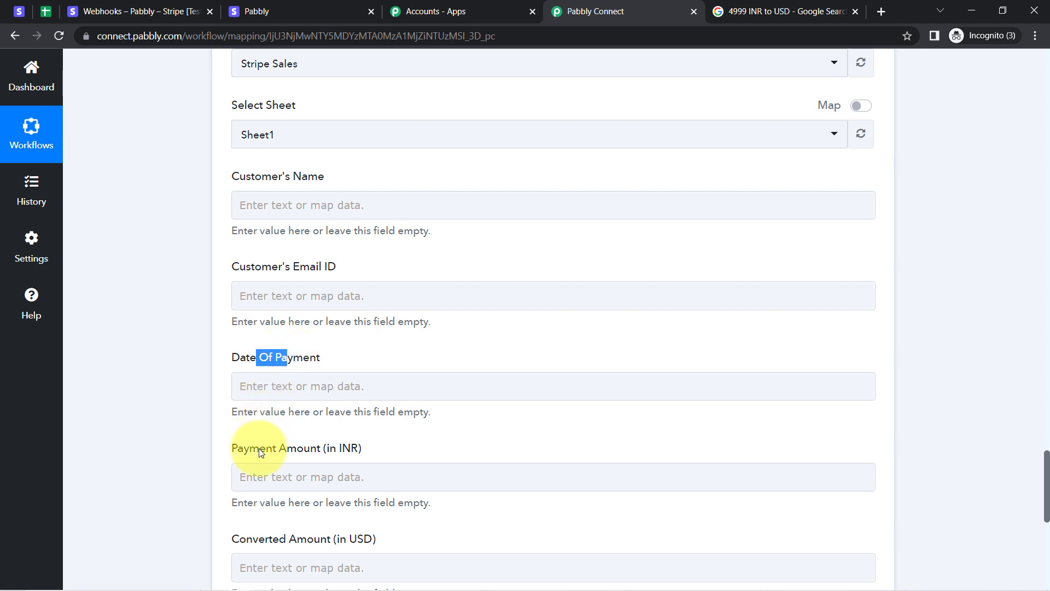
pyautogui.moveTo(260, 452); pyautogui.dragTo(322, 450)
pyautogui.moveTo(279, 537); pyautogui.dragTo(330, 536)
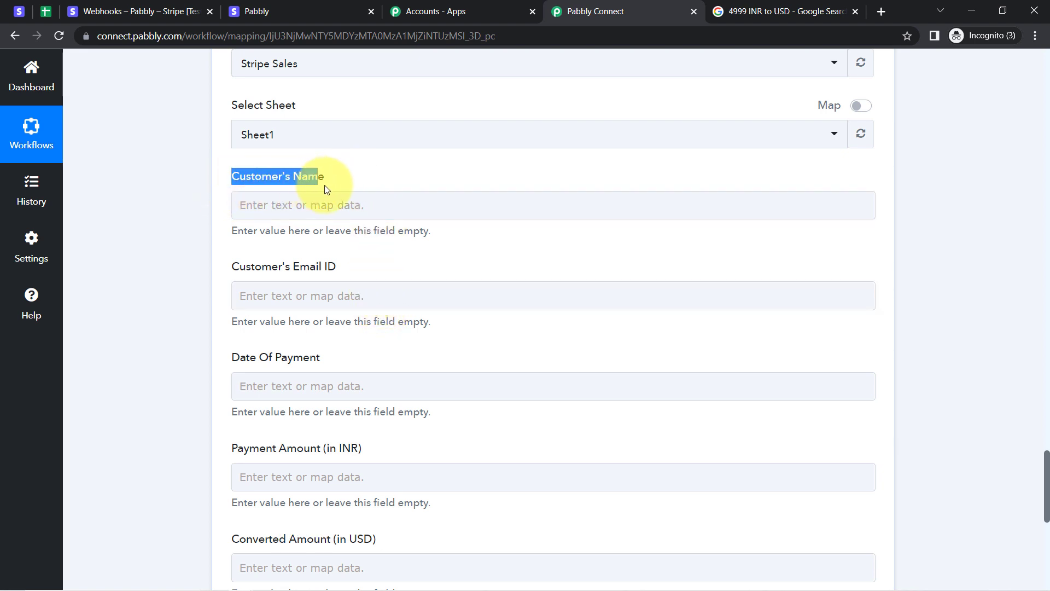
pyautogui.moveTo(324, 184); pyautogui.dragTo(327, 182)
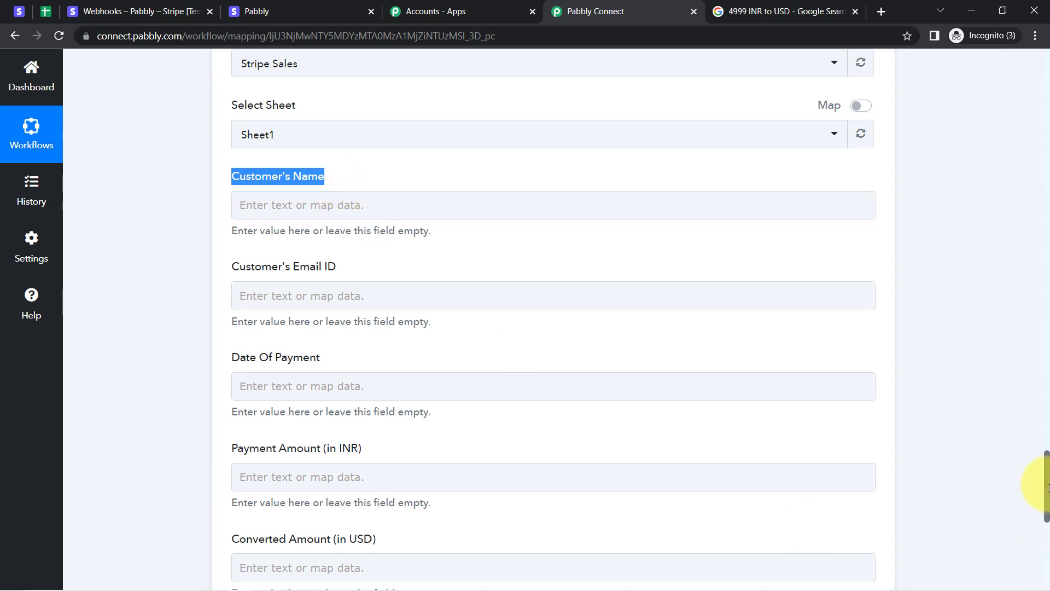
pyautogui.moveTo(1047, 486); pyautogui.dragTo(1030, 181)
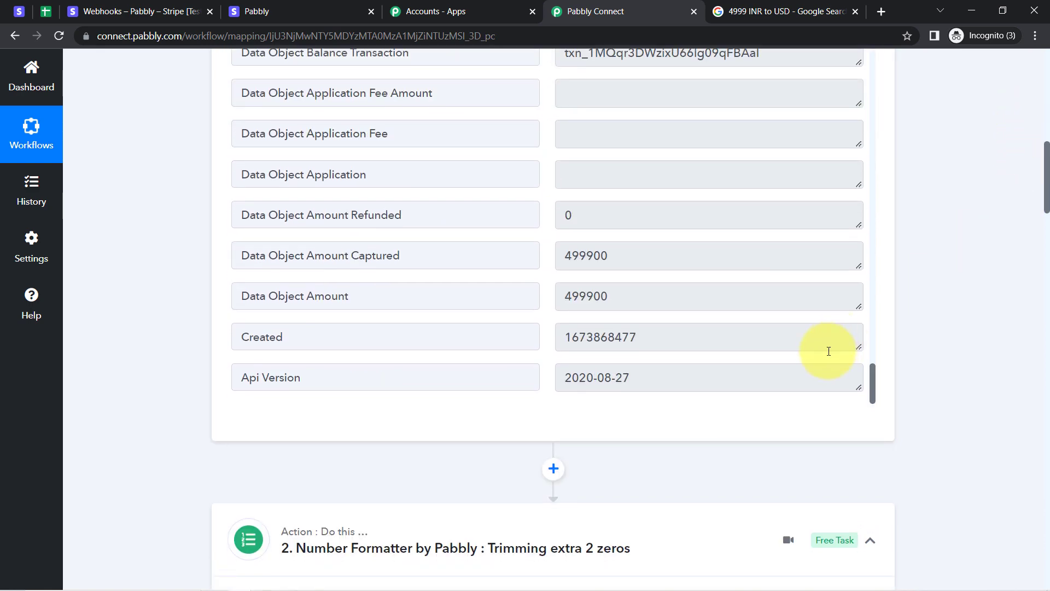
pyautogui.moveTo(872, 390); pyautogui.dragTo(871, 326)
pyautogui.moveTo(594, 282); pyautogui.dragTo(640, 281)
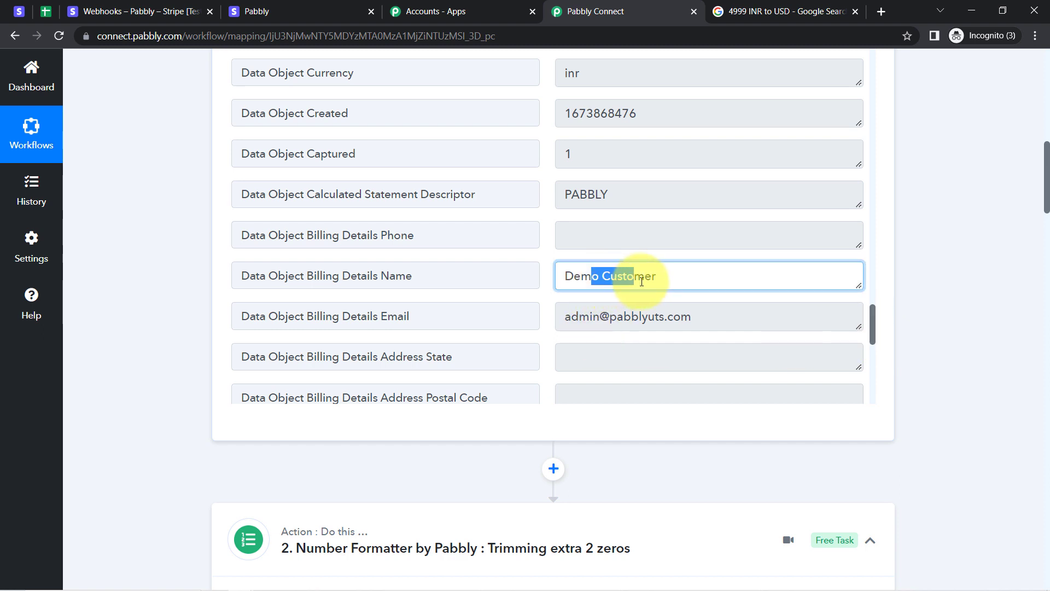
pyautogui.tripleClick(618, 314)
pyautogui.click(617, 282)
pyautogui.doubleClick(617, 281)
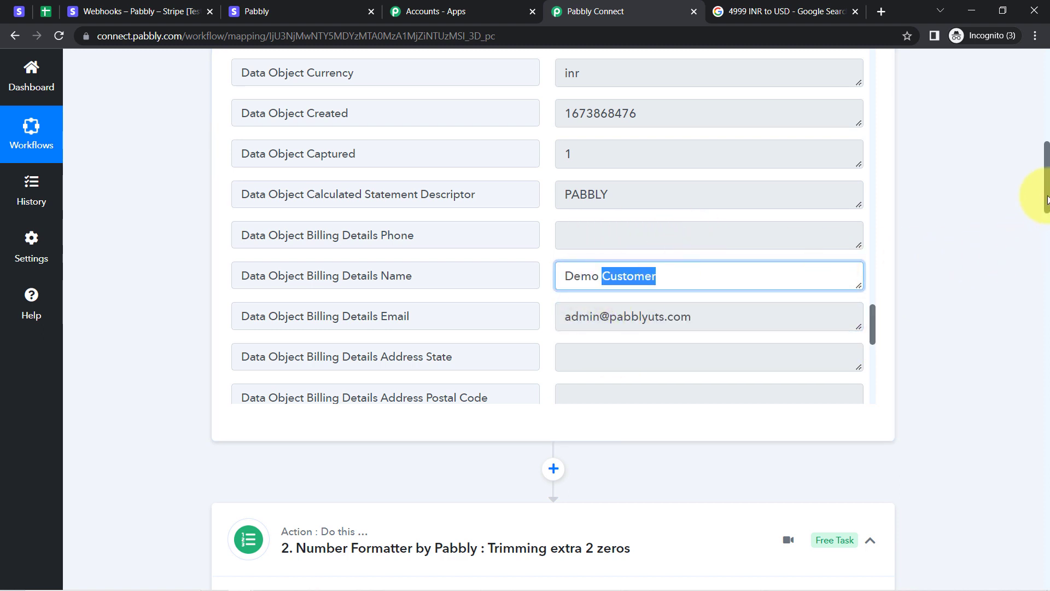
pyautogui.moveTo(1047, 199); pyautogui.dragTo(1048, 497)
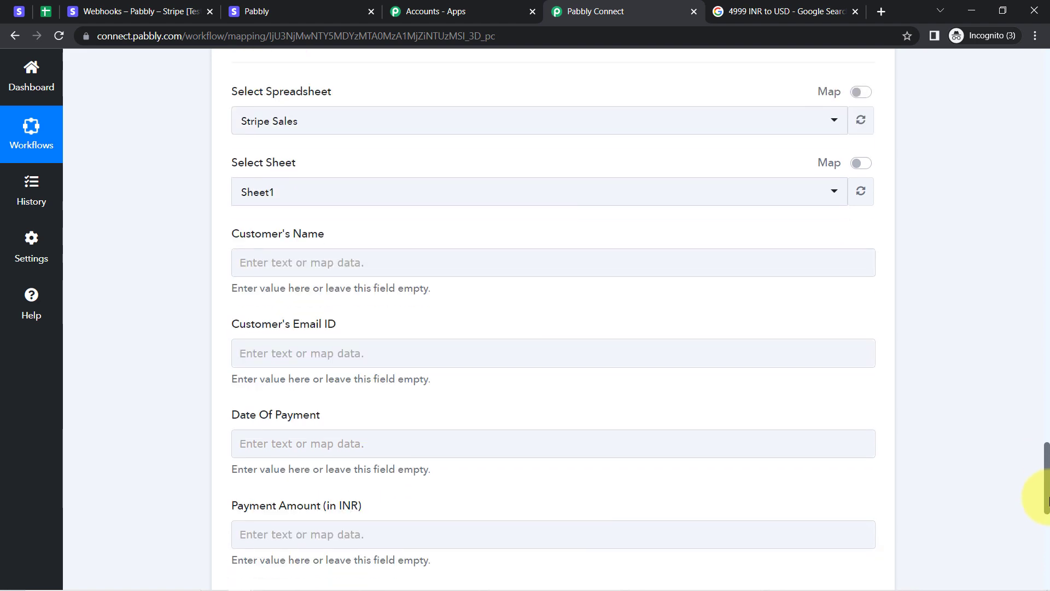
# Map the Stripe charge's Billing Details Name into Customer's Name.
pyautogui.click(293, 264)
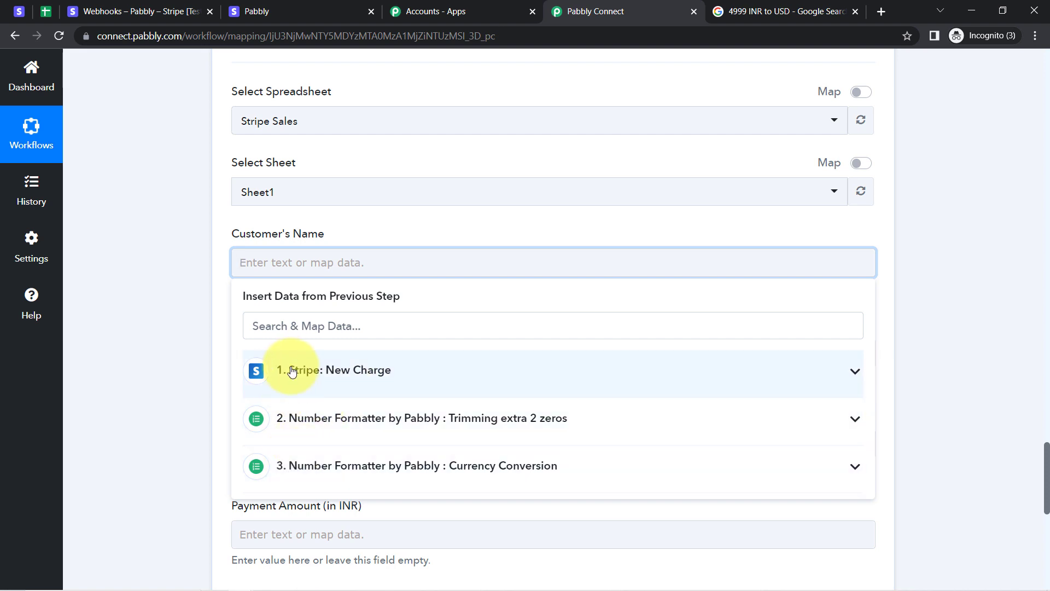
pyautogui.click(320, 372)
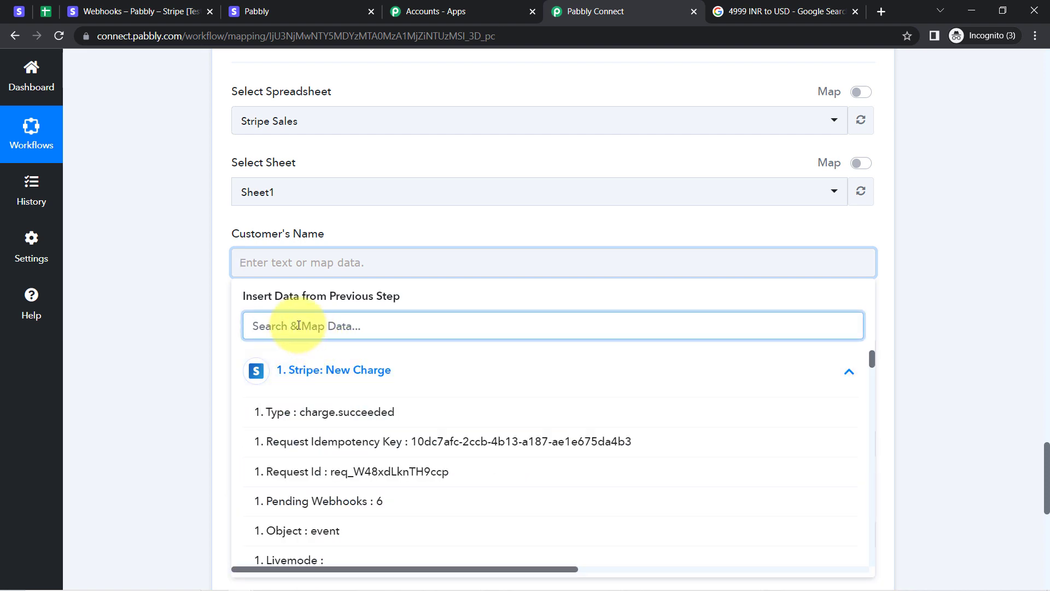
pyautogui.write('name')
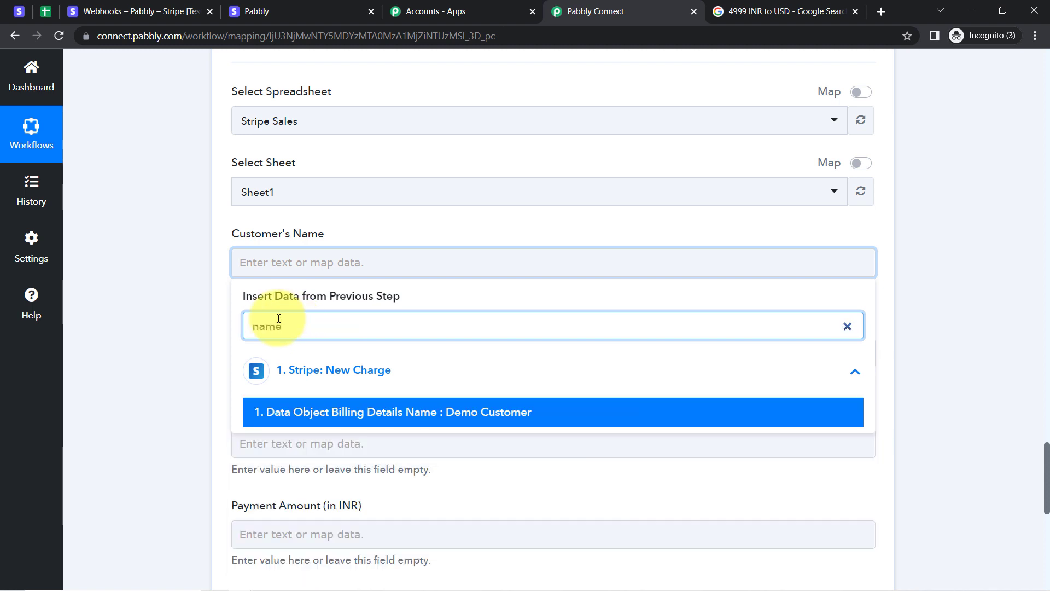
pyautogui.click(353, 413)
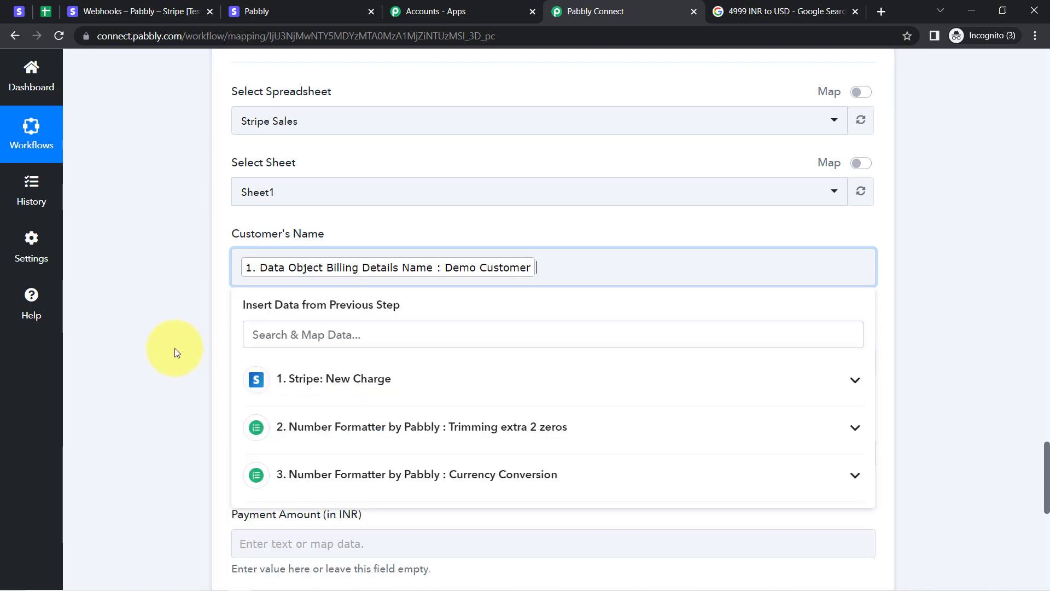
pyautogui.click(175, 347)
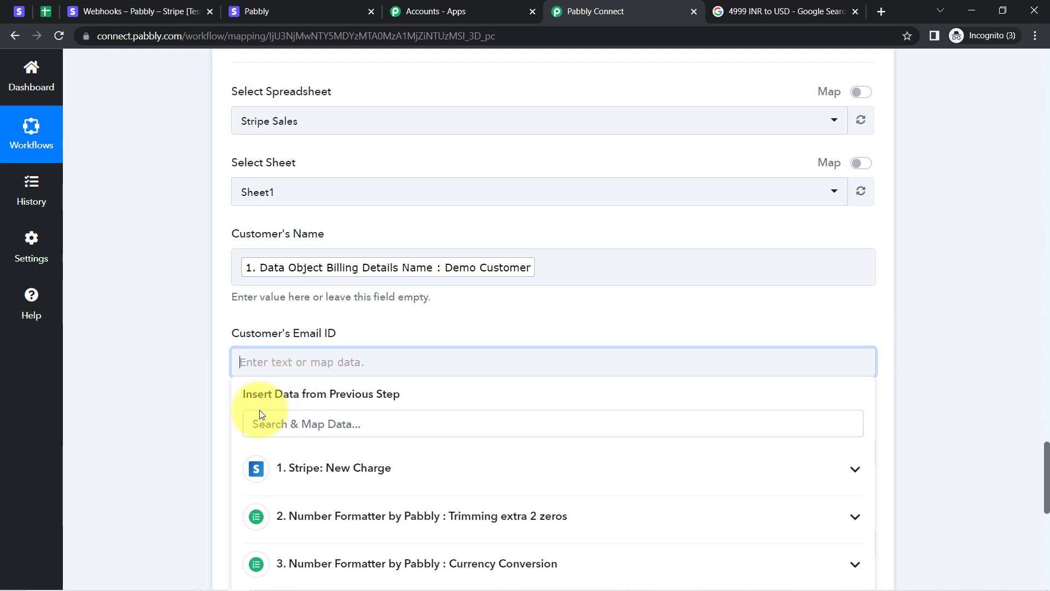
# Map the Stripe charge's Billing Details Email into Customer's Email ID.
pyautogui.click(262, 424)
pyautogui.write('email')
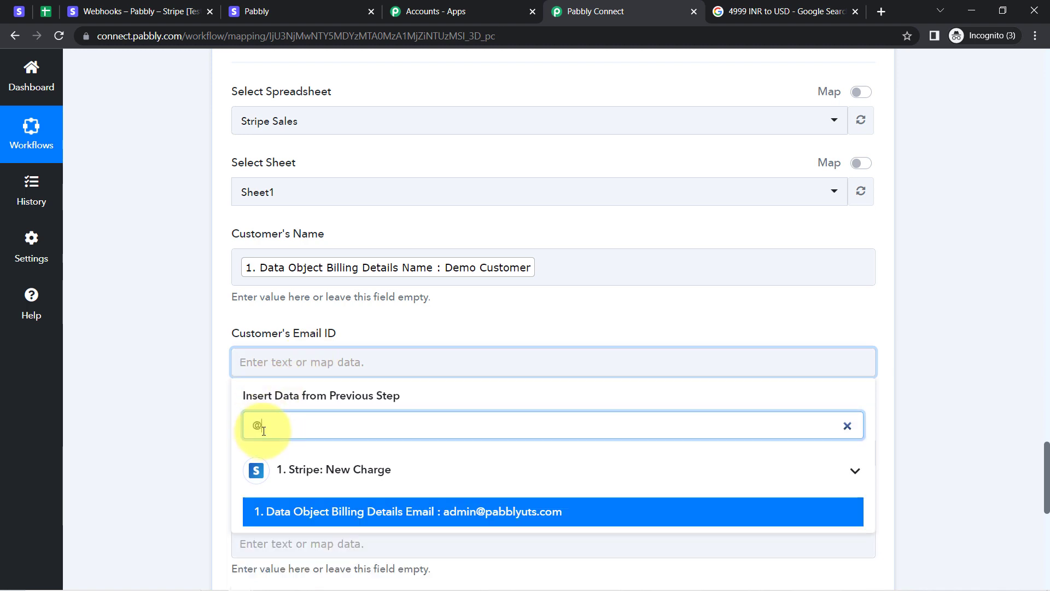
pyautogui.click(383, 501)
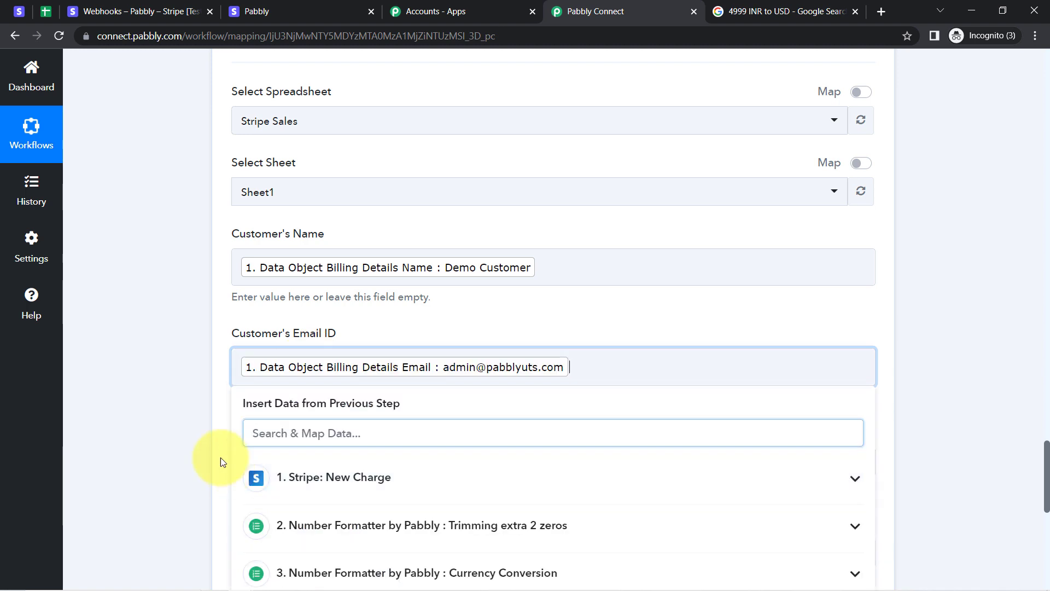
pyautogui.click(182, 415)
pyautogui.moveTo(1047, 454); pyautogui.dragTo(1047, 491)
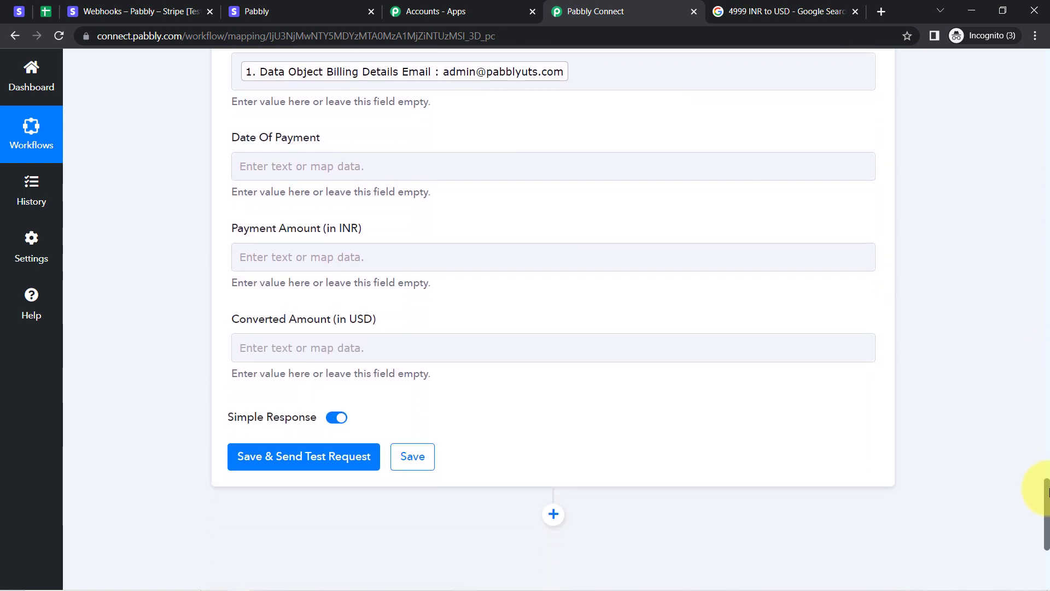
# Map step 2's Result (4999) into Payment Amount (in INR).
pyautogui.moveTo(321, 229); pyautogui.dragTo(363, 234)
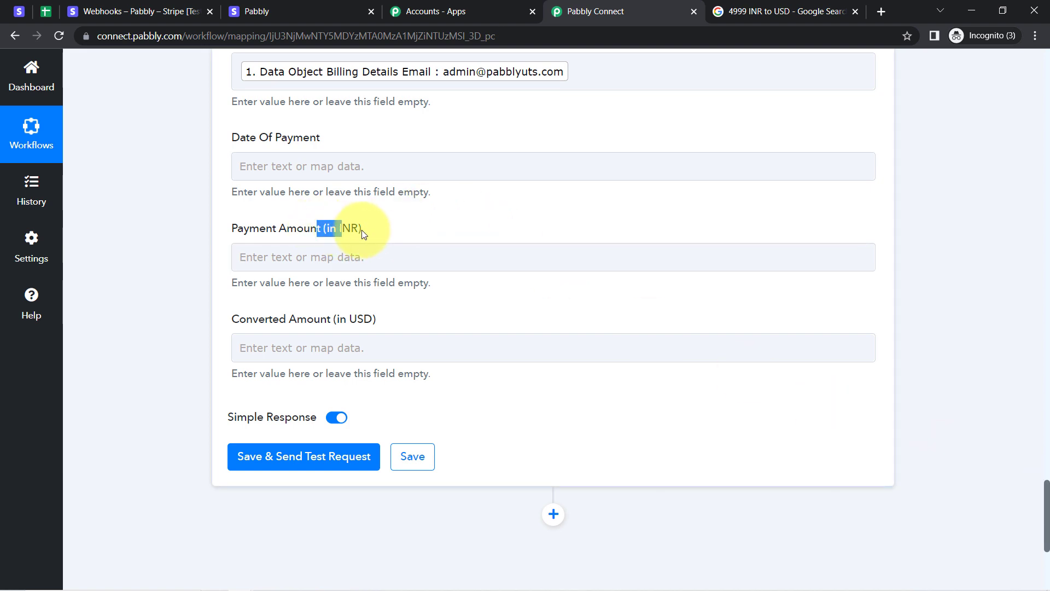
pyautogui.click(343, 255)
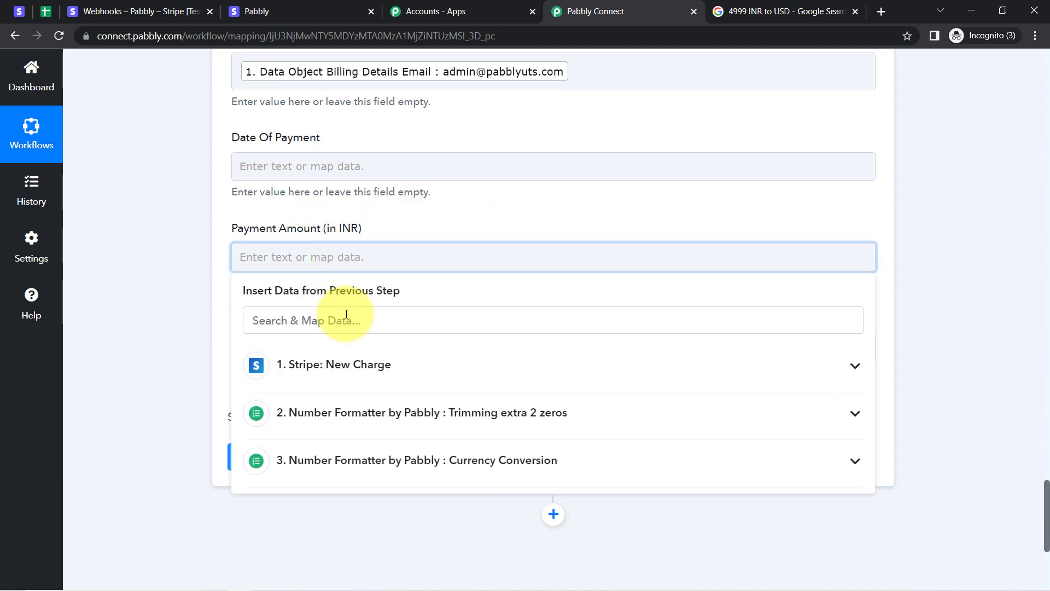
pyautogui.click(356, 418)
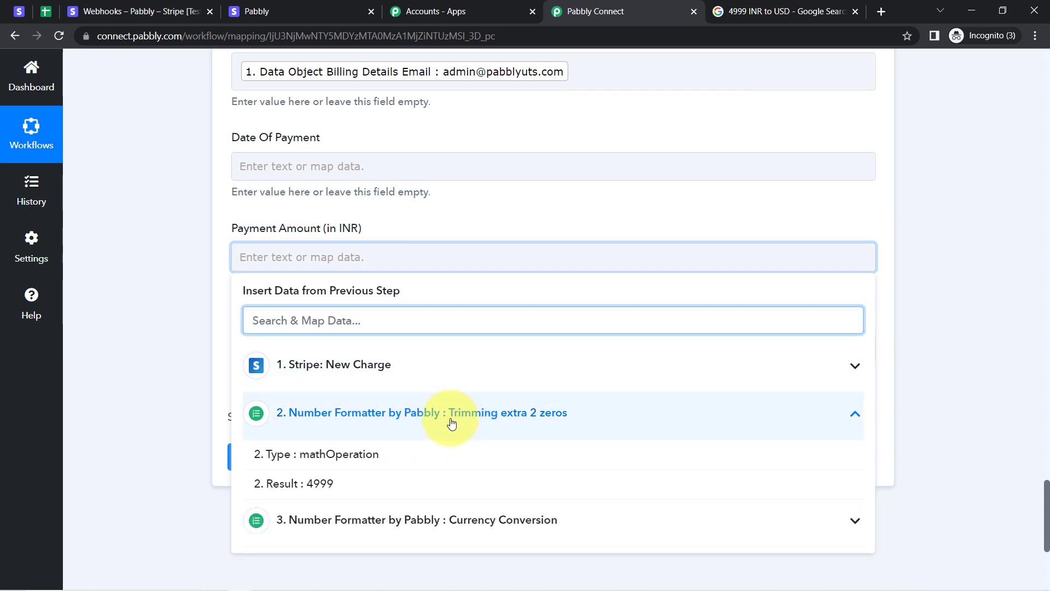
pyautogui.click(315, 488)
pyautogui.click(164, 324)
# Map step 3's conversion Result (61.224739742805) into Converted Amount (in USD).
pyautogui.moveTo(264, 327); pyautogui.dragTo(357, 334)
pyautogui.click(348, 354)
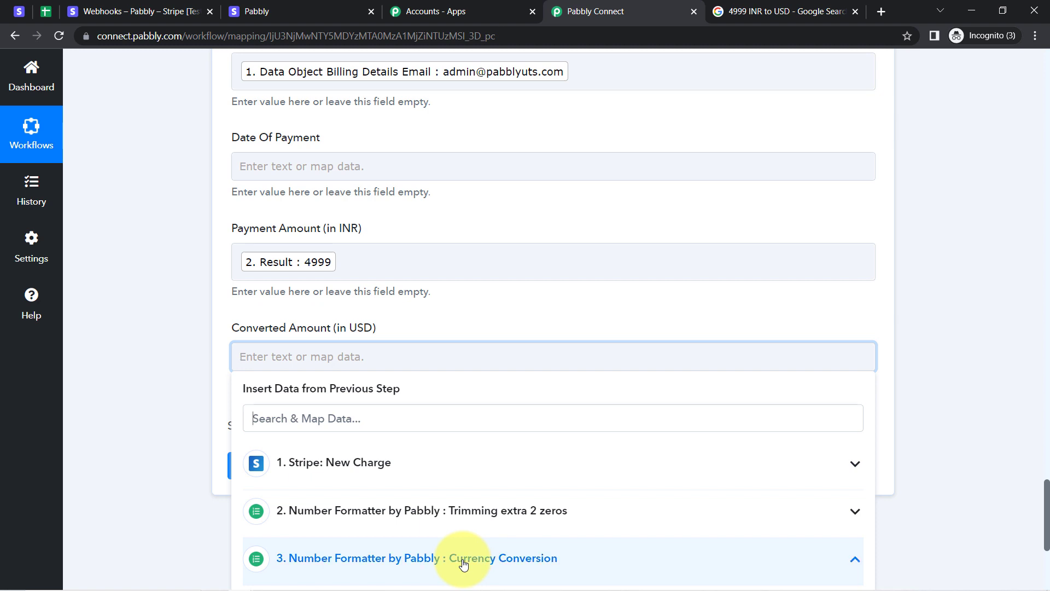
pyautogui.scroll(-2, 1046, 502)
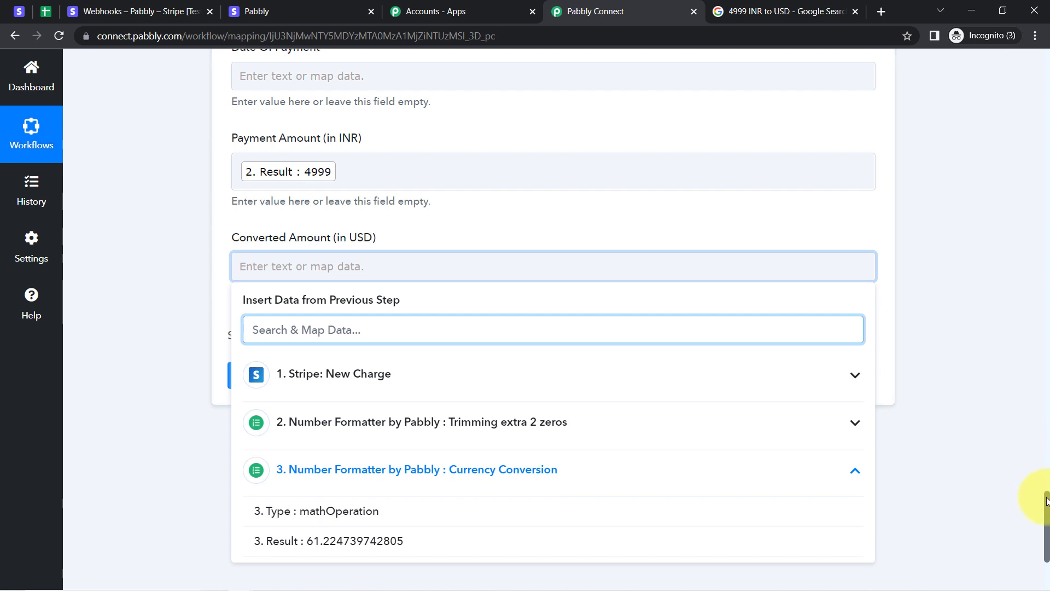
pyautogui.scroll(-2, 1046, 500)
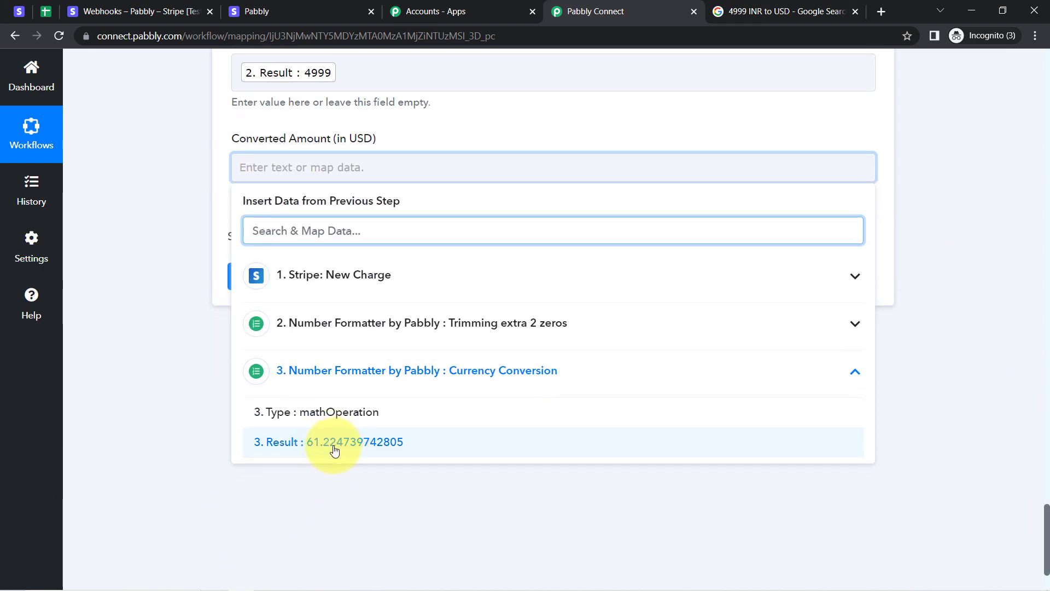
pyautogui.click(335, 450)
pyautogui.click(857, 507)
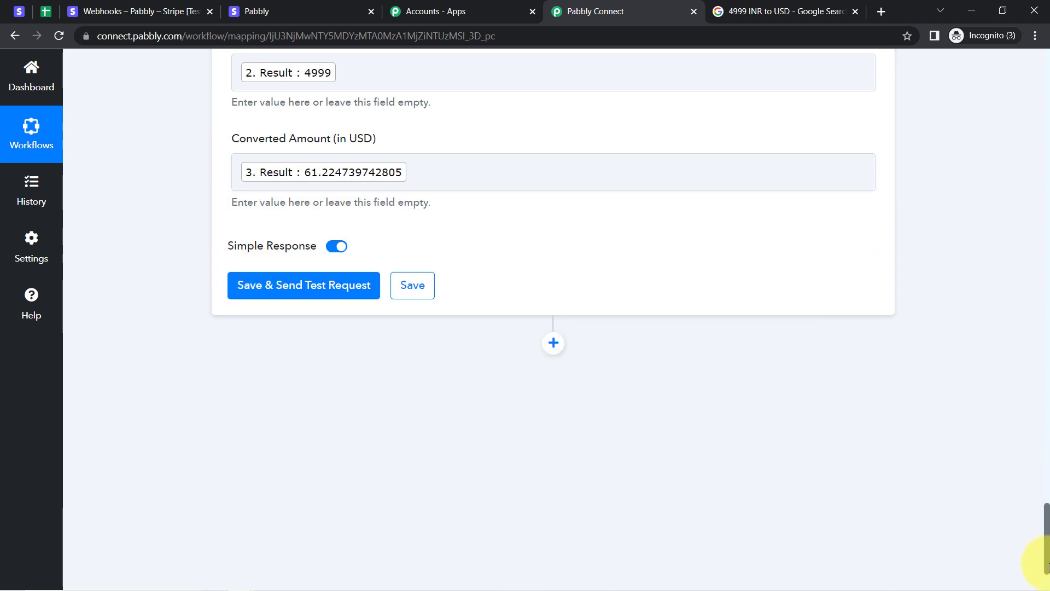
pyautogui.scroll(5, 1039, 525)
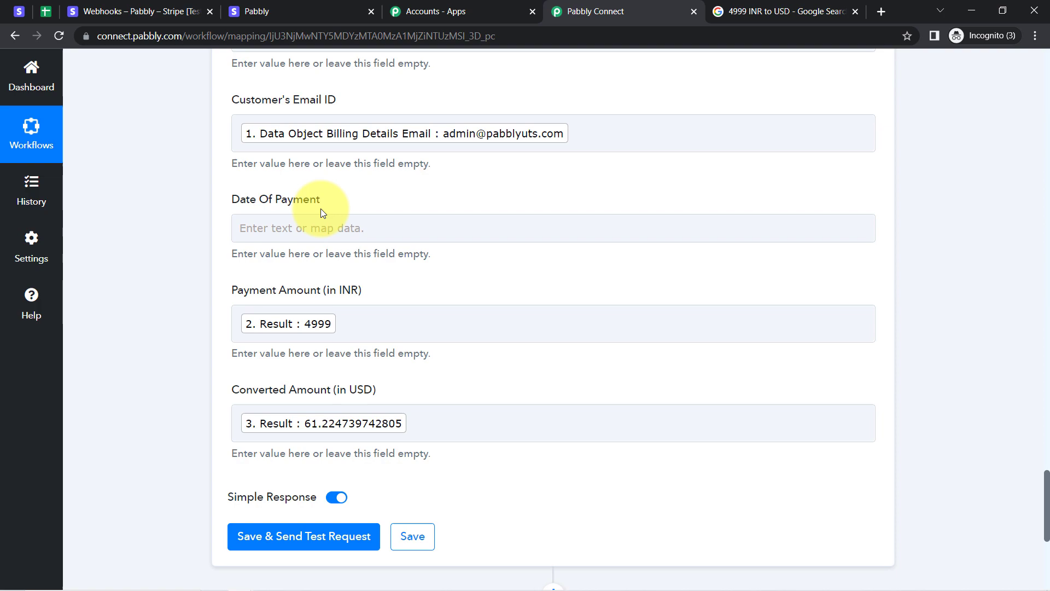
pyautogui.moveTo(1043, 494); pyautogui.dragTo(1041, 146)
pyautogui.scroll(-5, 1042, 156)
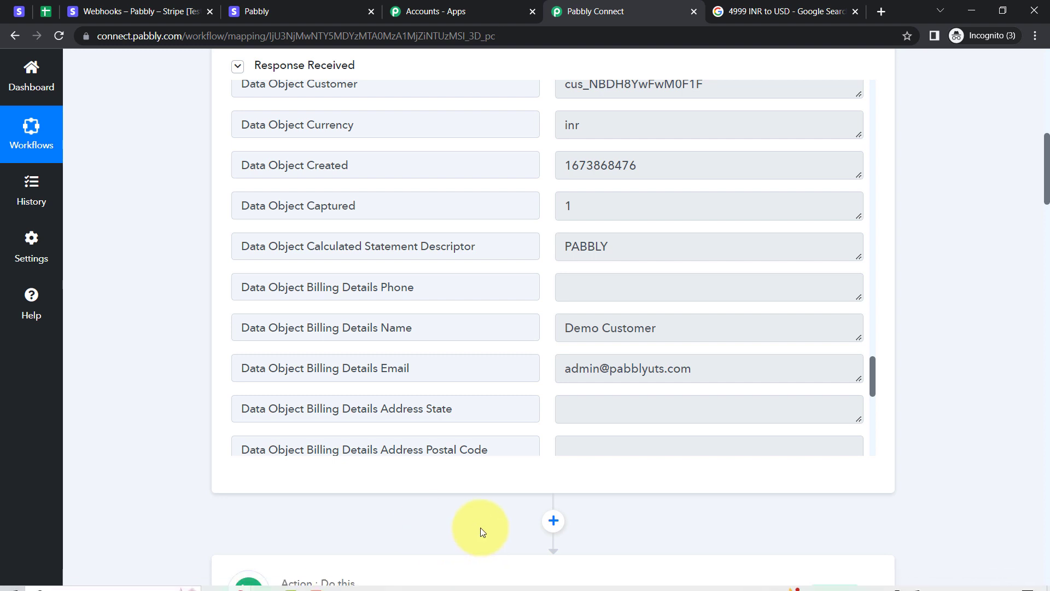
pyautogui.hotkey('ctrl', 'f')
pyautogui.write('create')
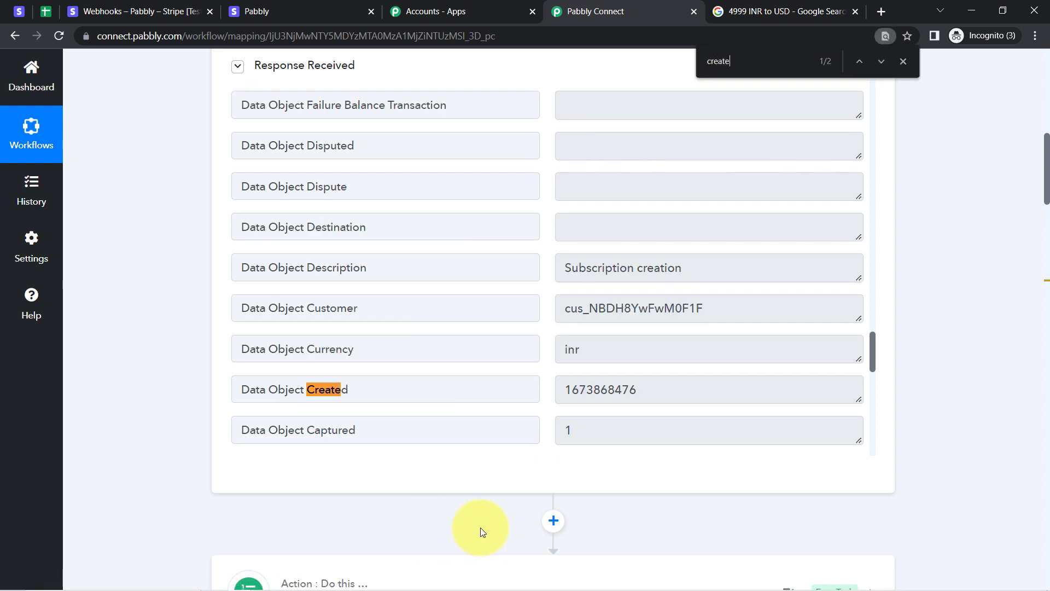
pyautogui.click(580, 389)
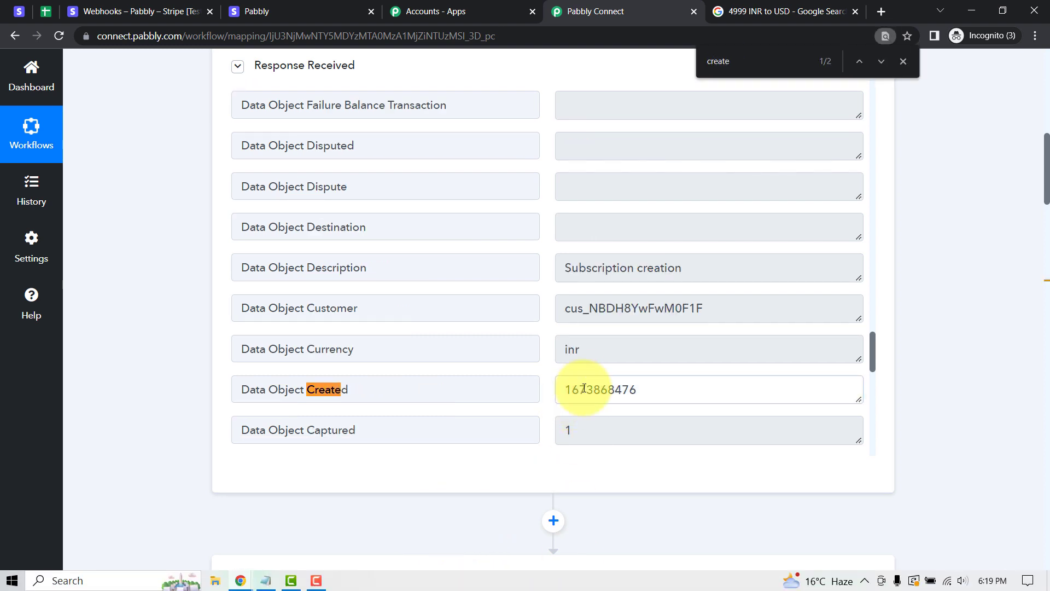
pyautogui.doubleClick(618, 395)
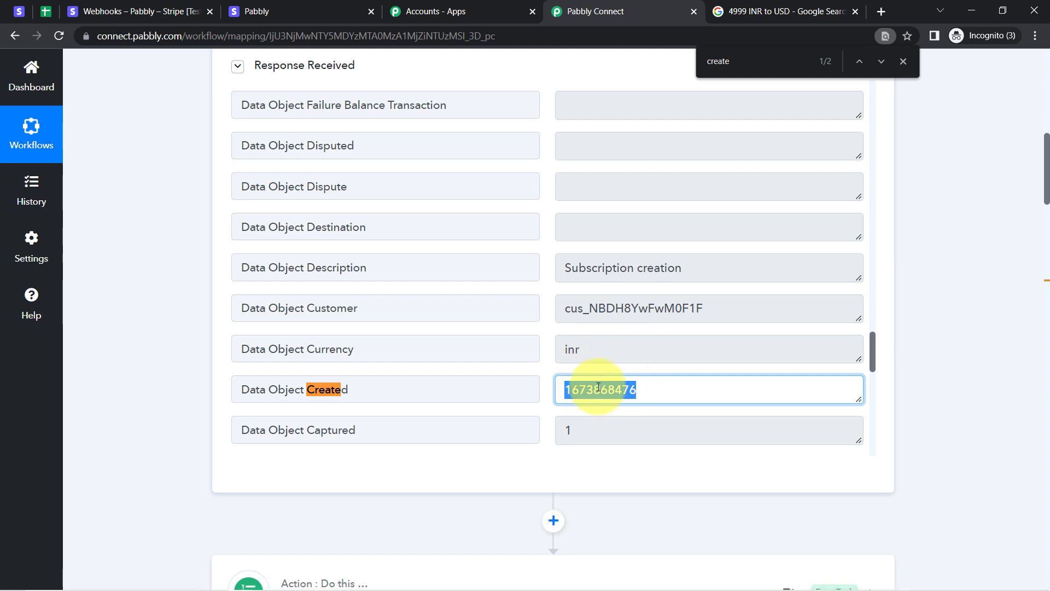
pyautogui.click(45, 10)
pyautogui.click(293, 306)
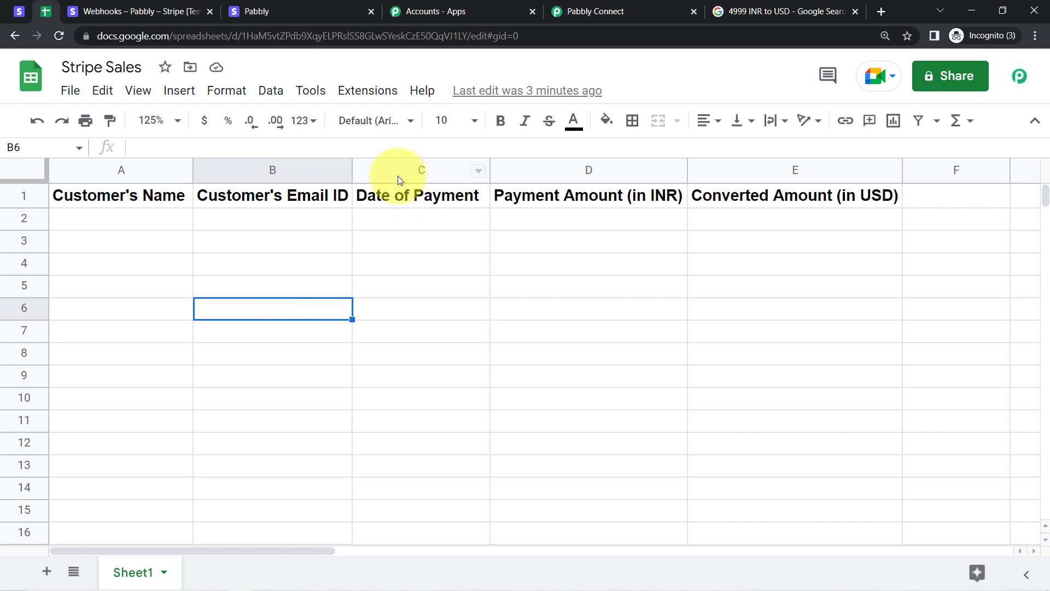
pyautogui.click(397, 174)
pyautogui.click(595, 11)
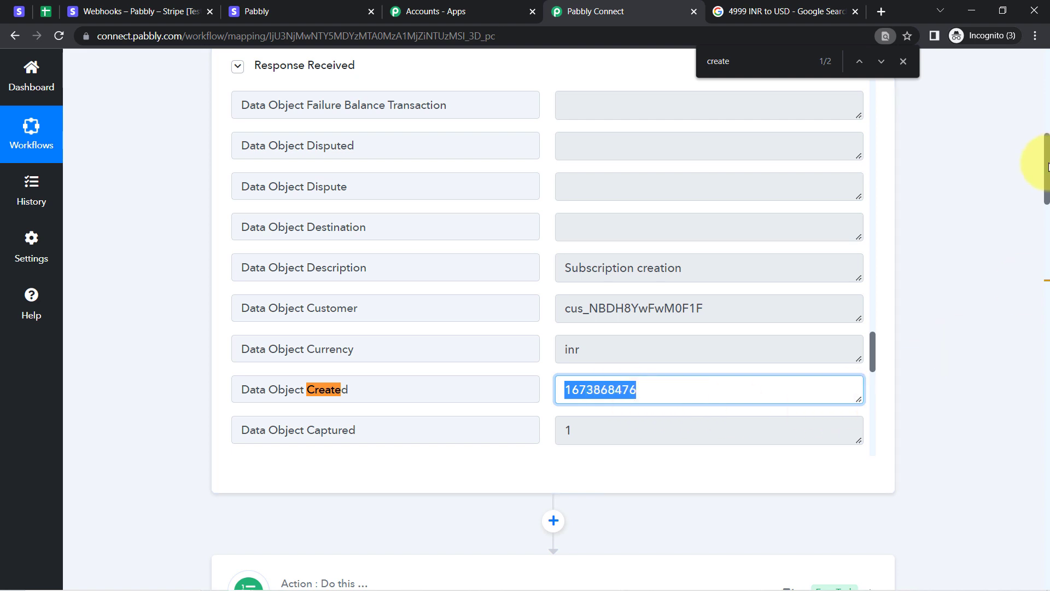
pyautogui.moveTo(1047, 167); pyautogui.dragTo(1029, 414)
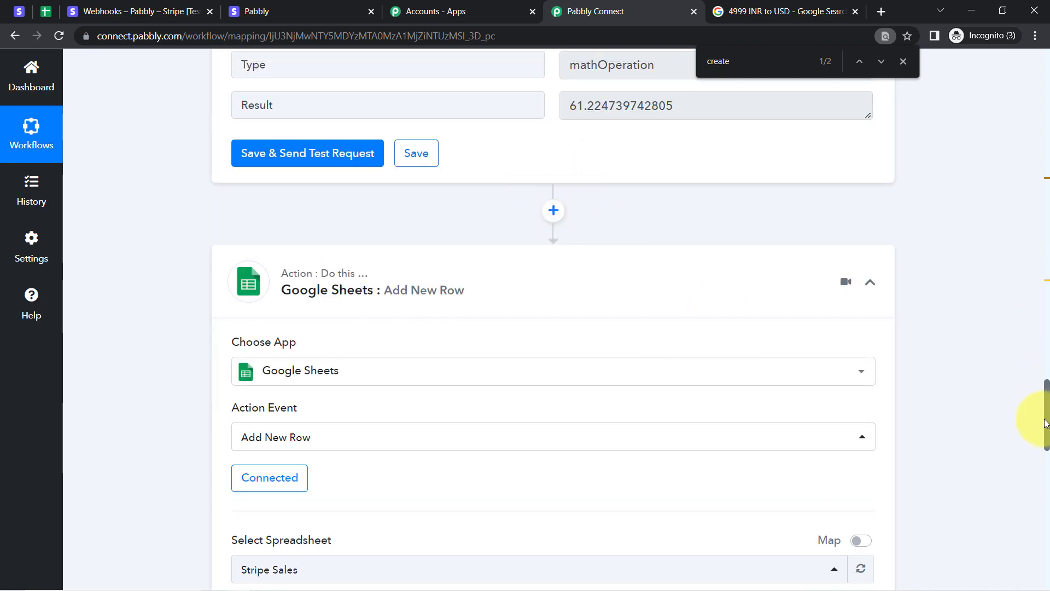
pyautogui.moveTo(1045, 419)
pyautogui.mouseDown()
pyautogui.moveTo(1042, 292)
pyautogui.moveTo(1041, 412)
pyautogui.mouseUp()
# Insert a Date/Time Formatter step before Google Sheets with the Format Date Only action.
pyautogui.click(555, 227)
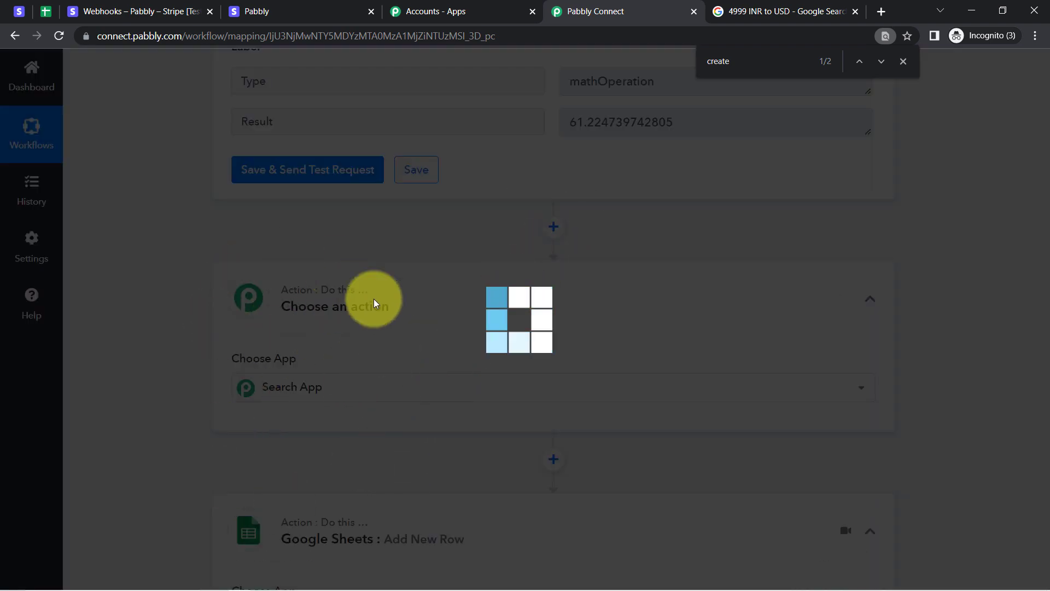
pyautogui.write('date')
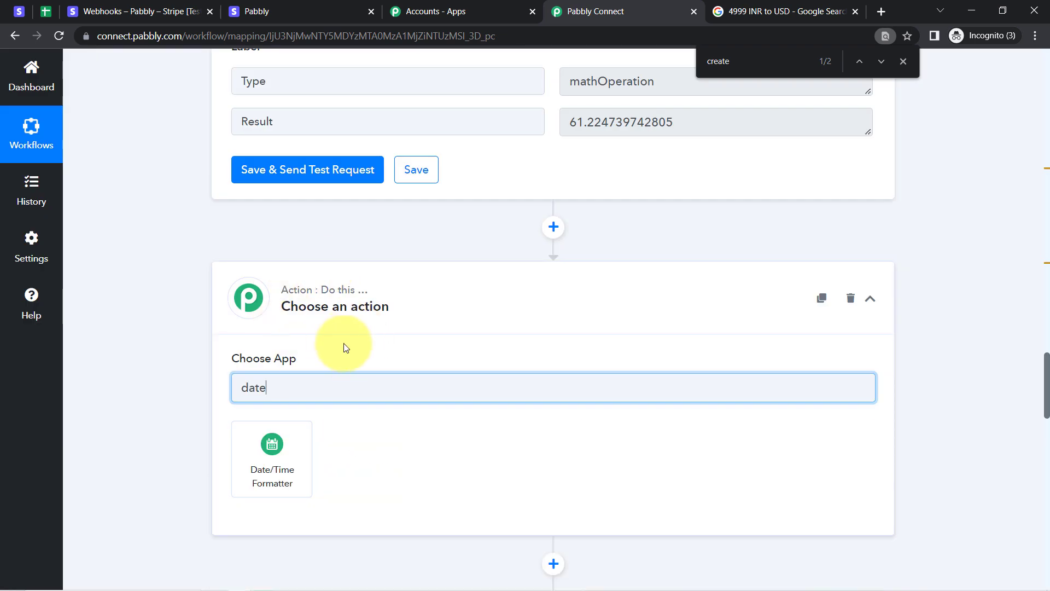
pyautogui.click(260, 491)
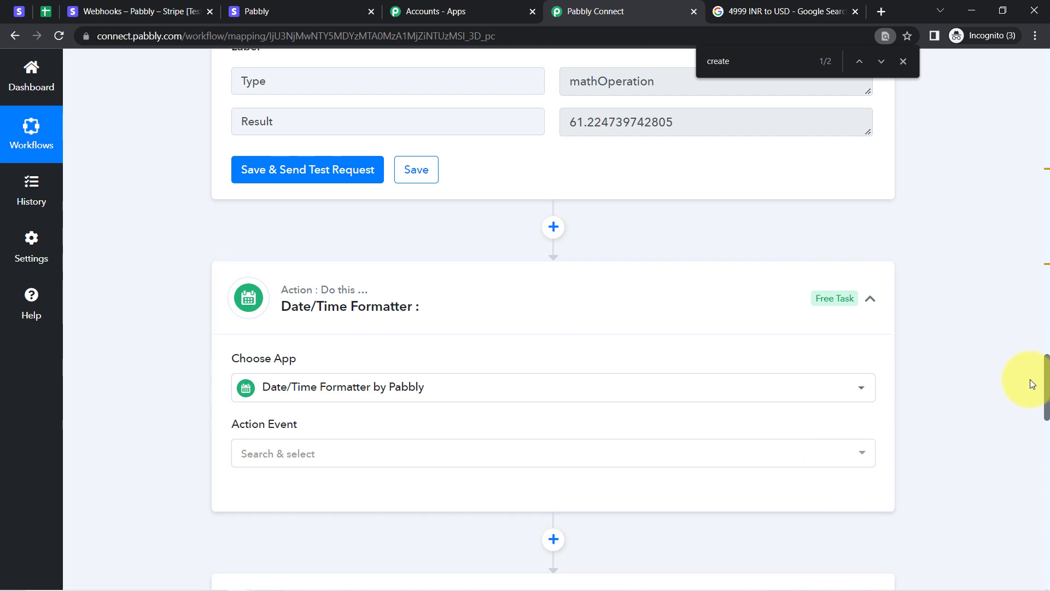
pyautogui.scroll(-5, 1046, 392)
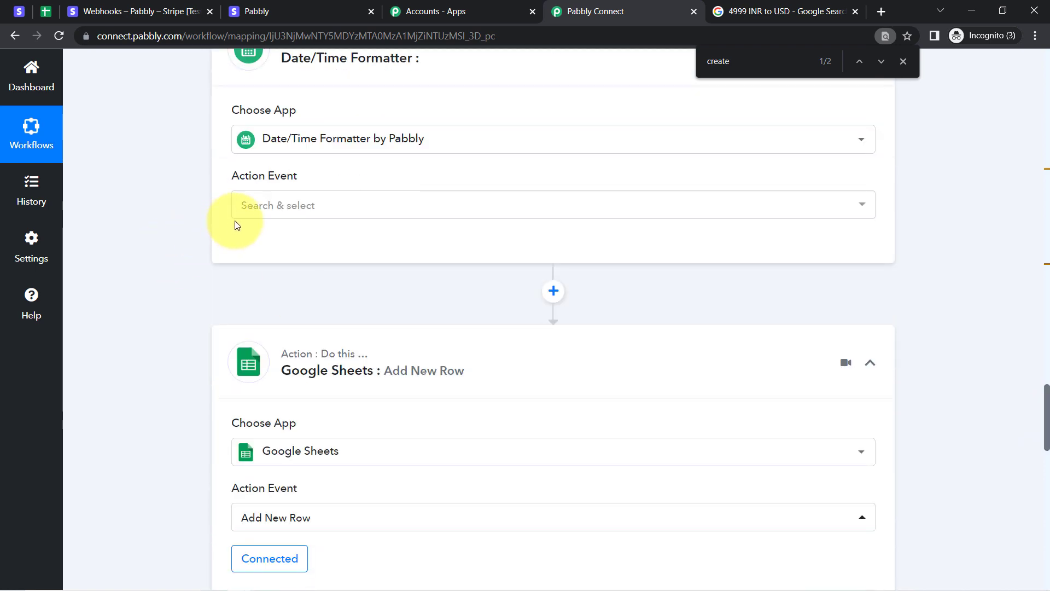
pyautogui.click(270, 206)
pyautogui.click(274, 204)
pyautogui.click(282, 213)
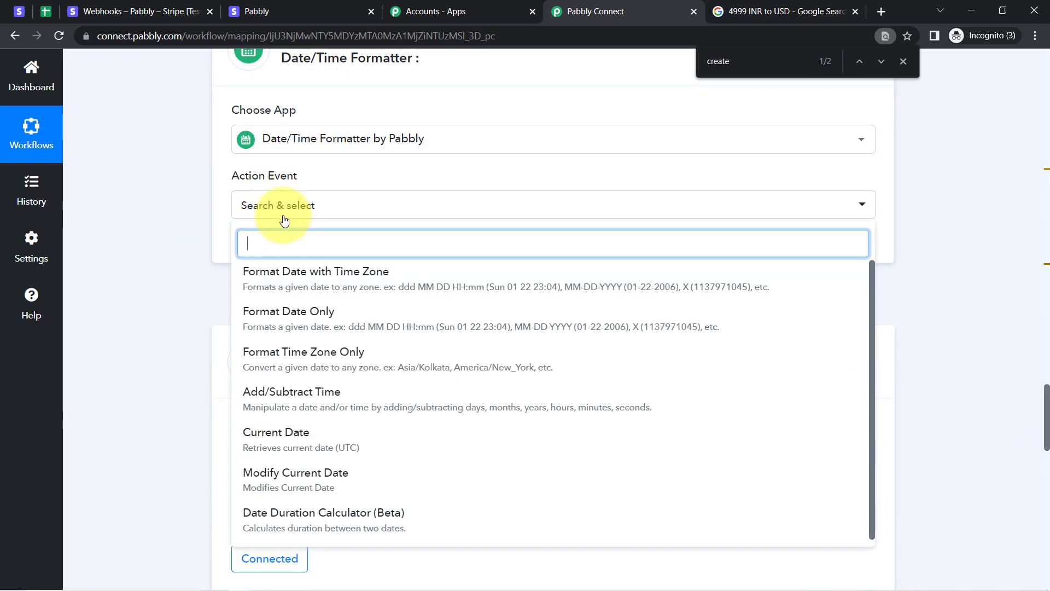
pyautogui.click(318, 330)
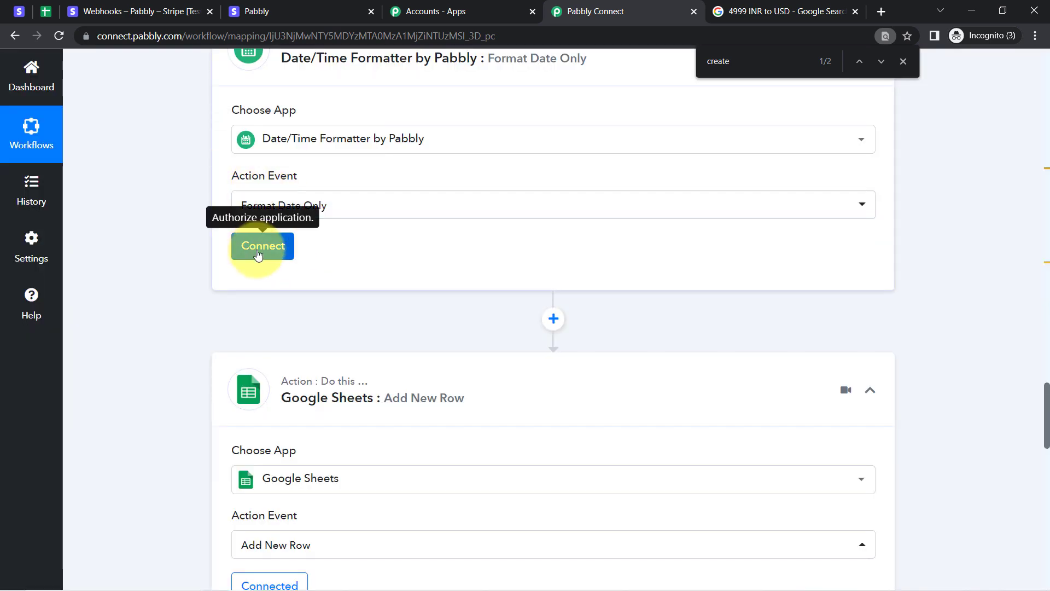
# Connect the Date/Time Formatter step and review its Date field.
pyautogui.click(258, 250)
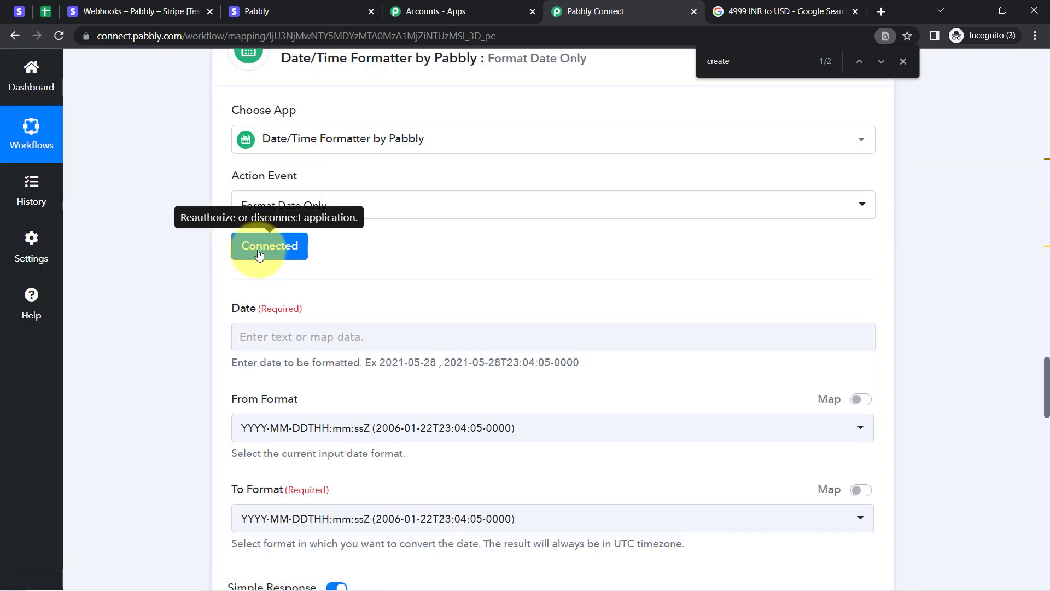
pyautogui.moveTo(241, 310); pyautogui.dragTo(288, 310)
pyautogui.moveTo(262, 368); pyautogui.dragTo(316, 356)
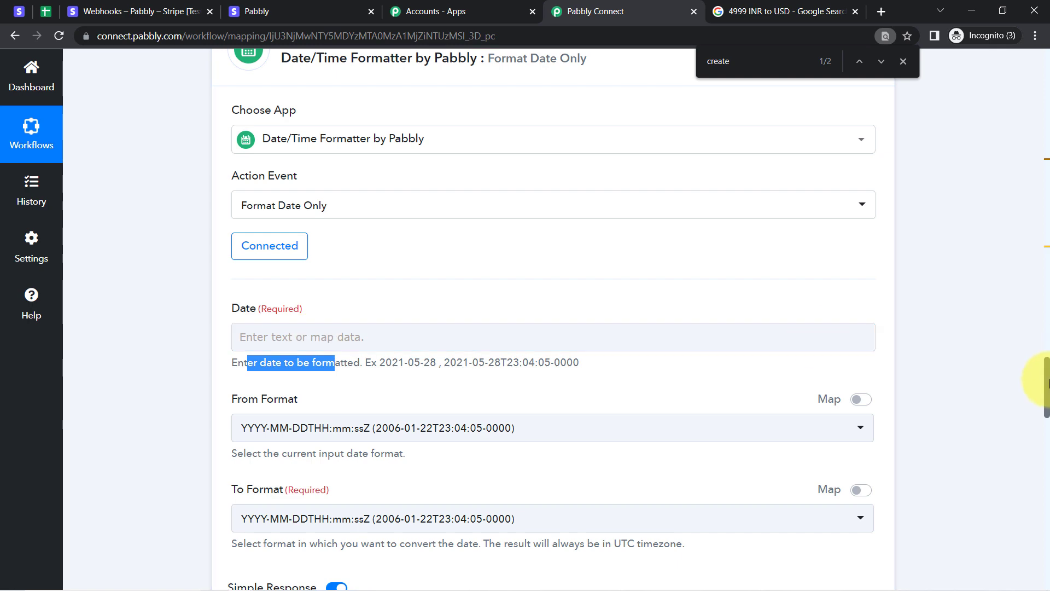
pyautogui.scroll(-4, 1046, 383)
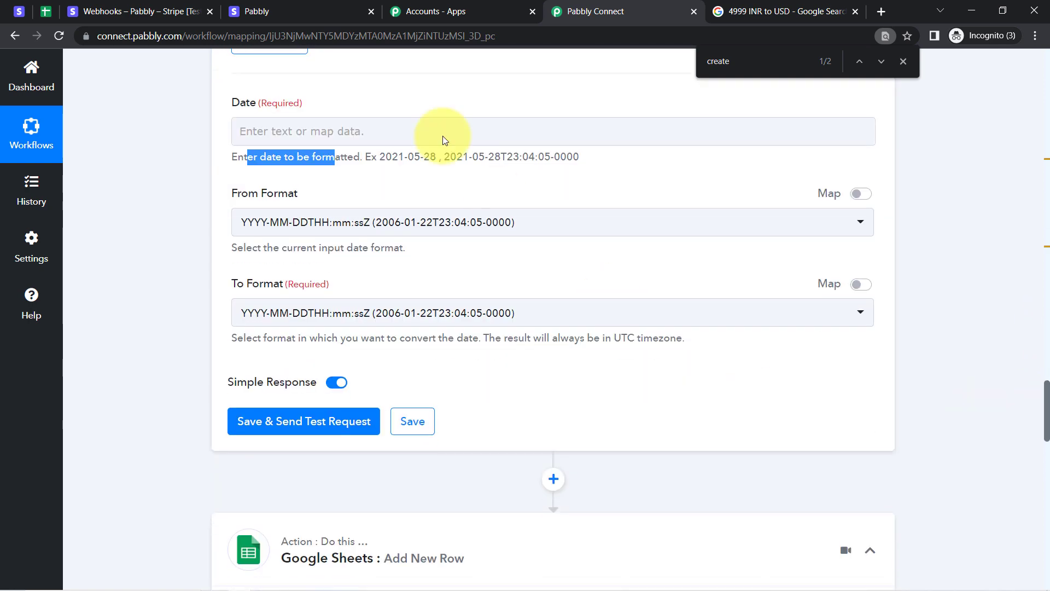
# Map the Stripe charge's Created timestamp into the Date field.
pyautogui.click(260, 133)
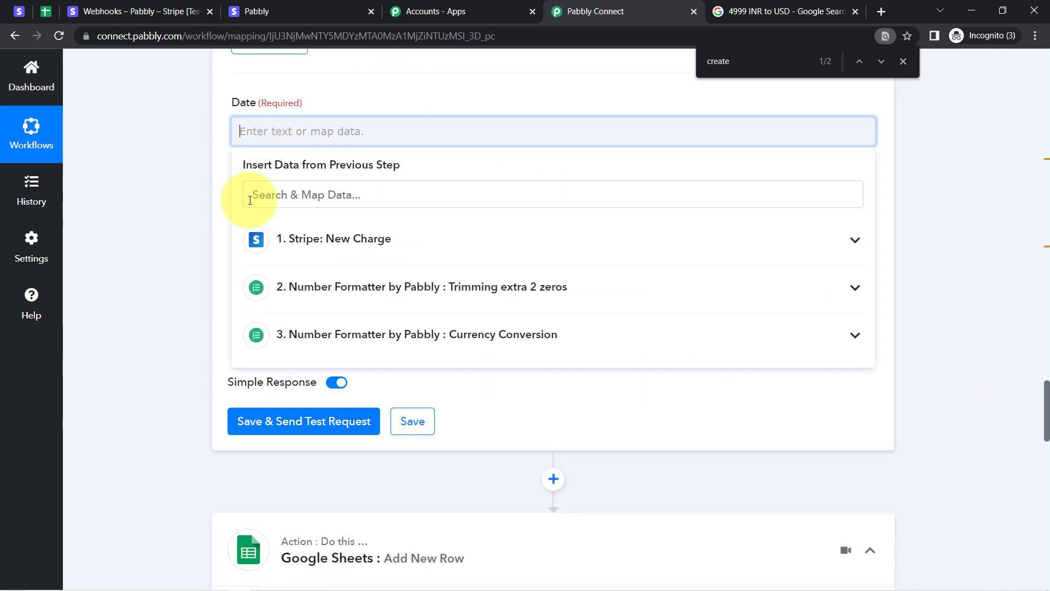
pyautogui.click(356, 240)
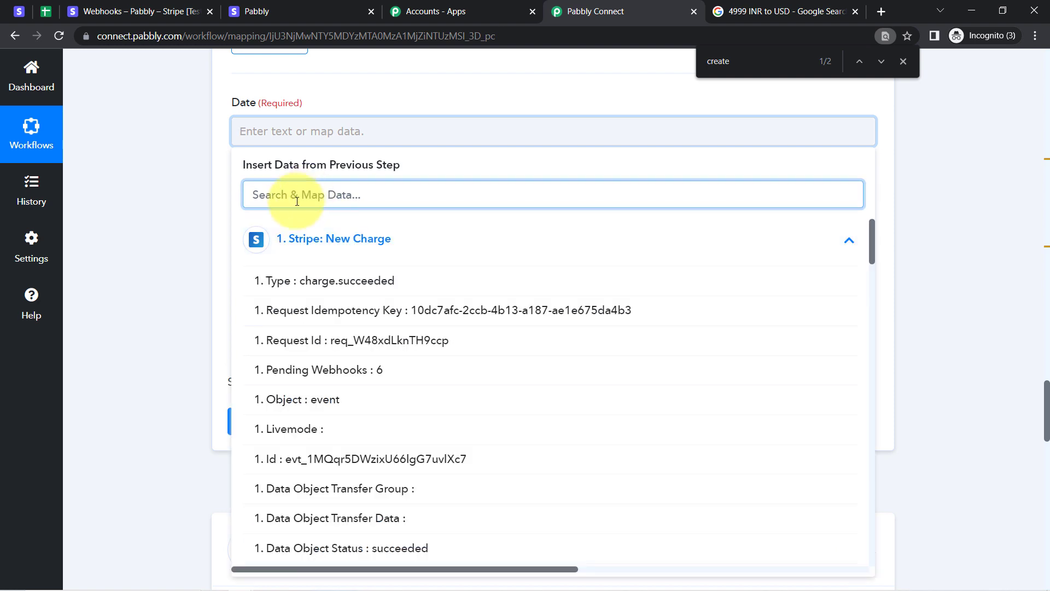
pyautogui.write('creat')
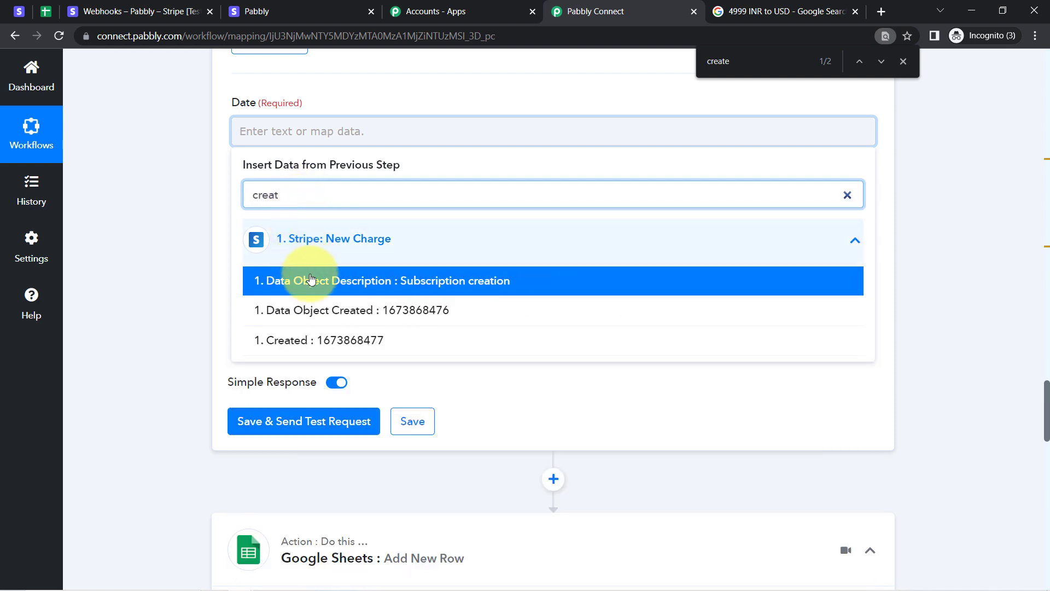
pyautogui.click(329, 344)
pyautogui.click(148, 218)
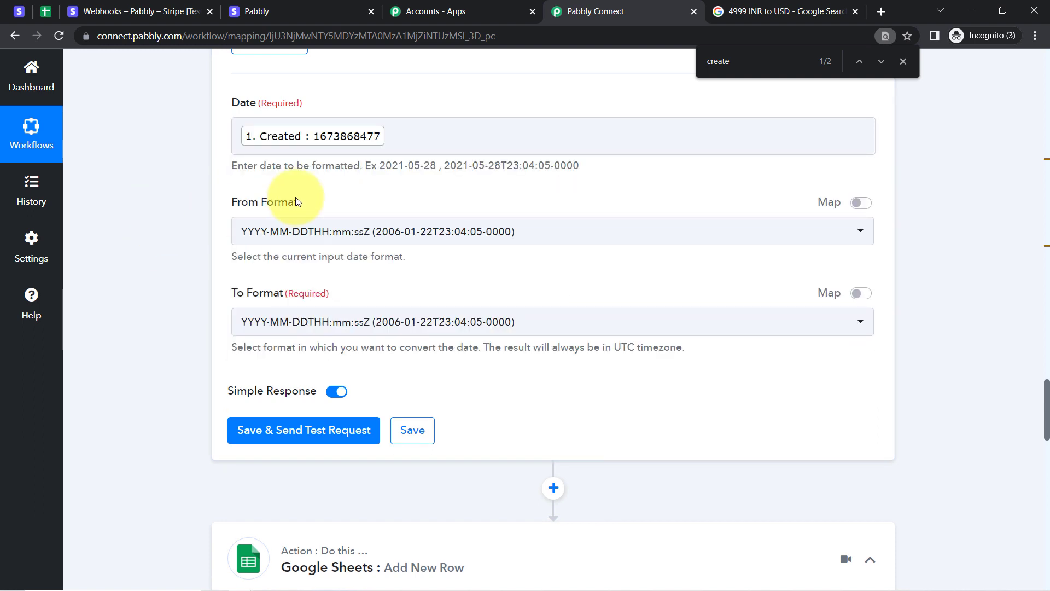
# Convert from Timestamp to DD-MM-YYYY and test the step, getting 16-01-2023.
pyautogui.moveTo(249, 202); pyautogui.dragTo(278, 203)
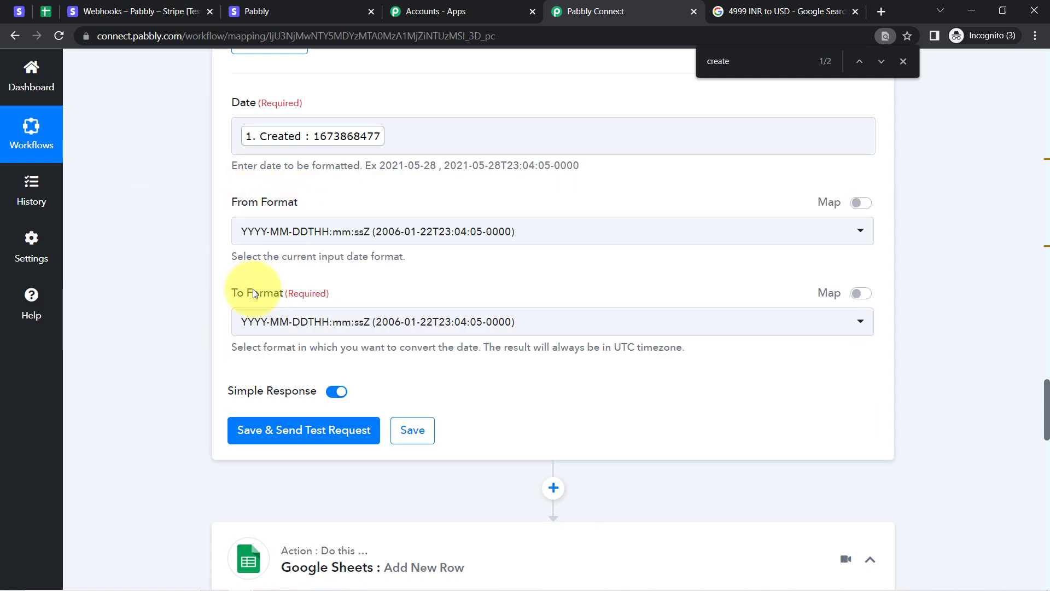
pyautogui.click(276, 236)
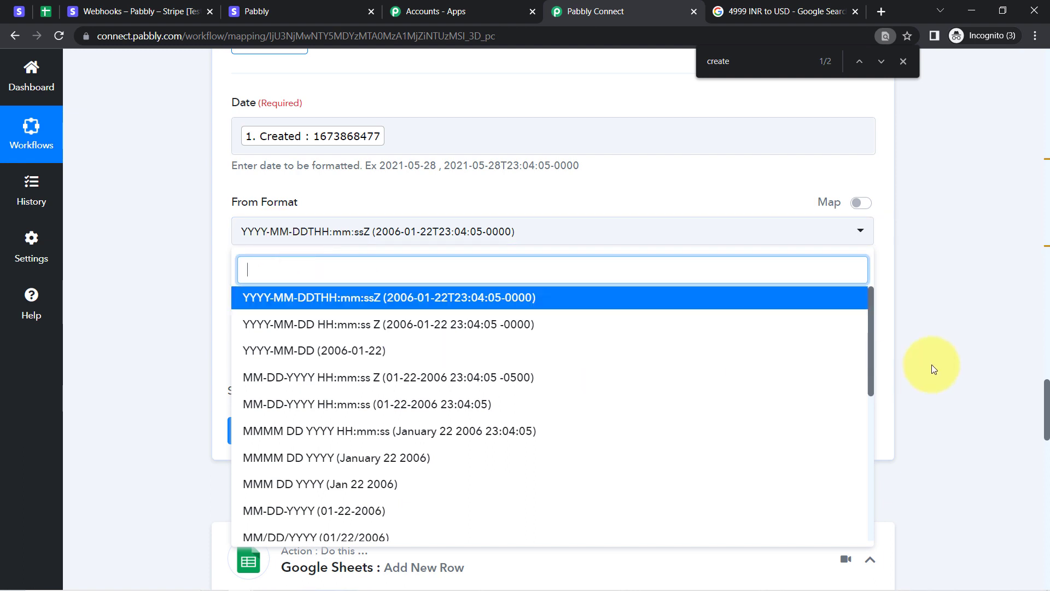
pyautogui.moveTo(869, 333); pyautogui.dragTo(869, 508)
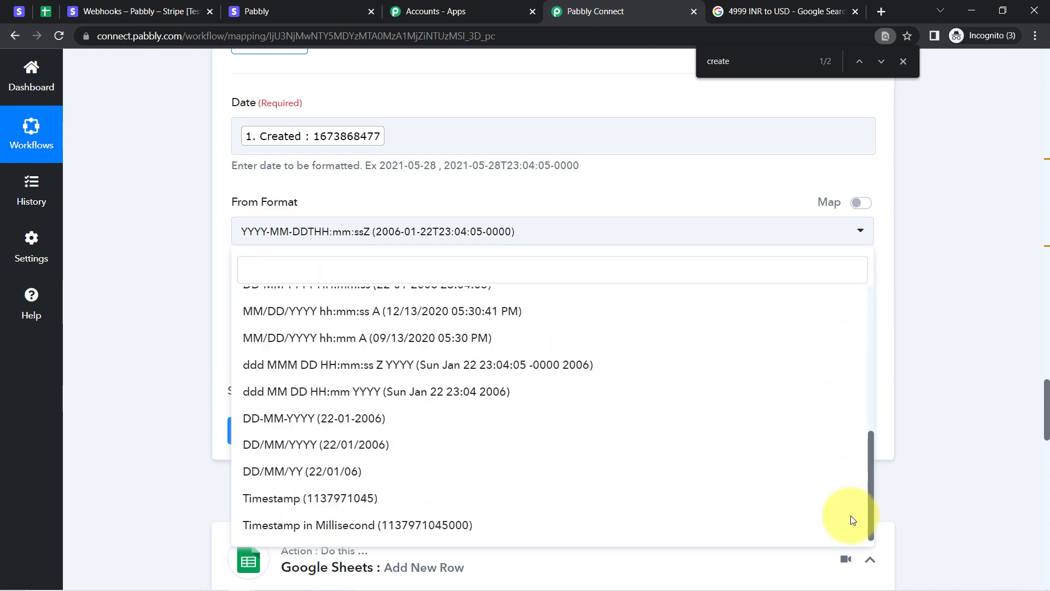
pyautogui.click(302, 504)
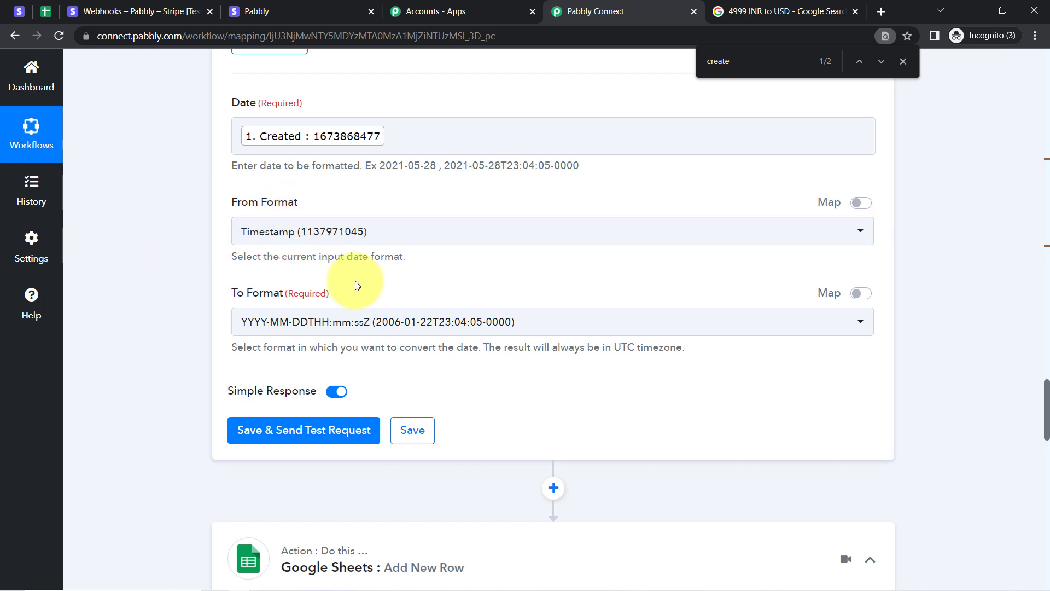
pyautogui.click(291, 326)
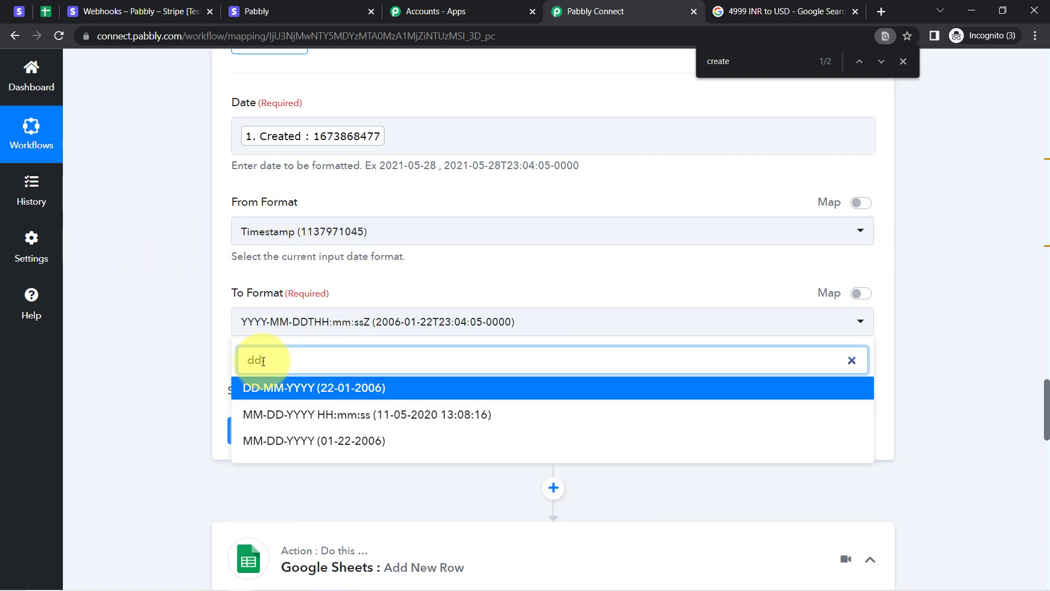
pyautogui.write('ddm')
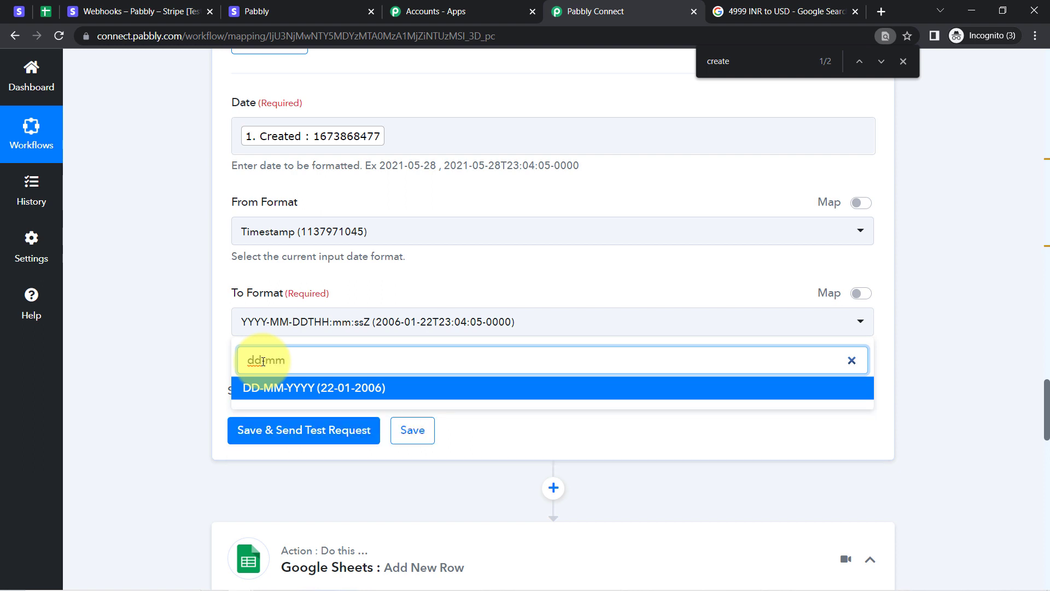
pyautogui.click(274, 389)
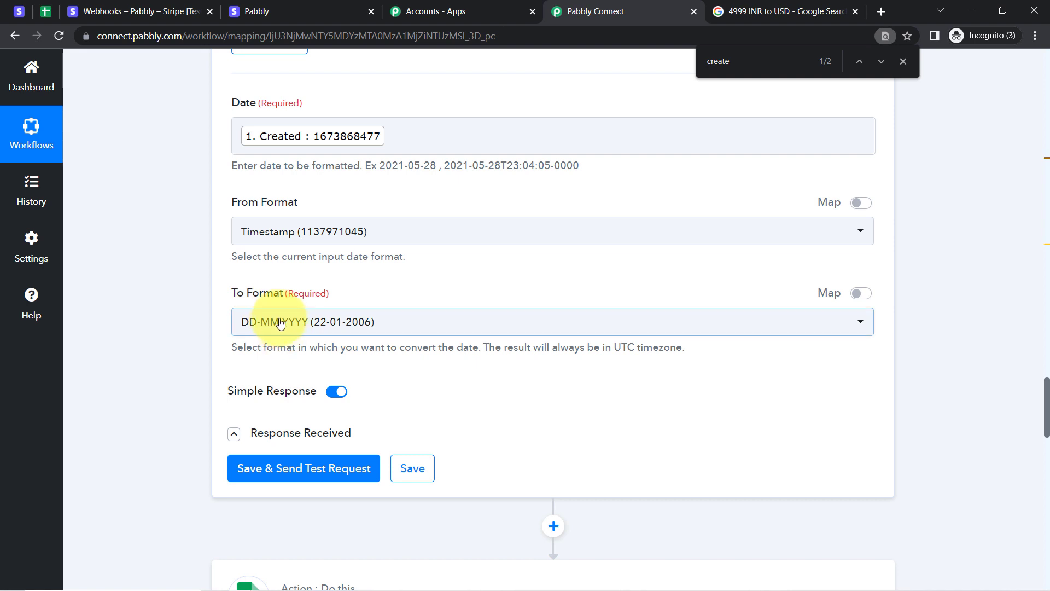
pyautogui.click(257, 470)
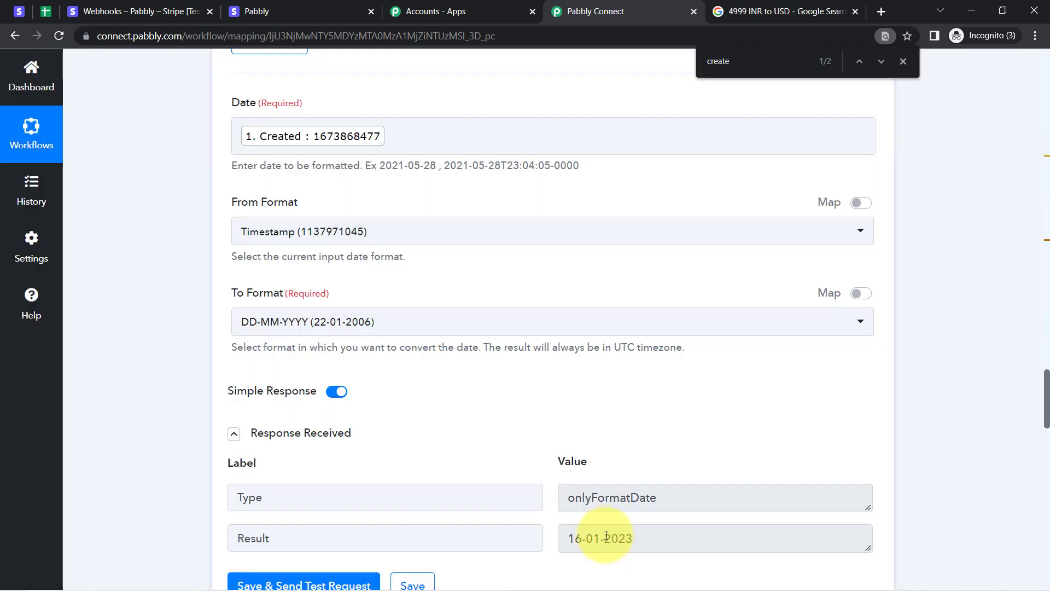
pyautogui.moveTo(606, 536); pyautogui.dragTo(484, 550)
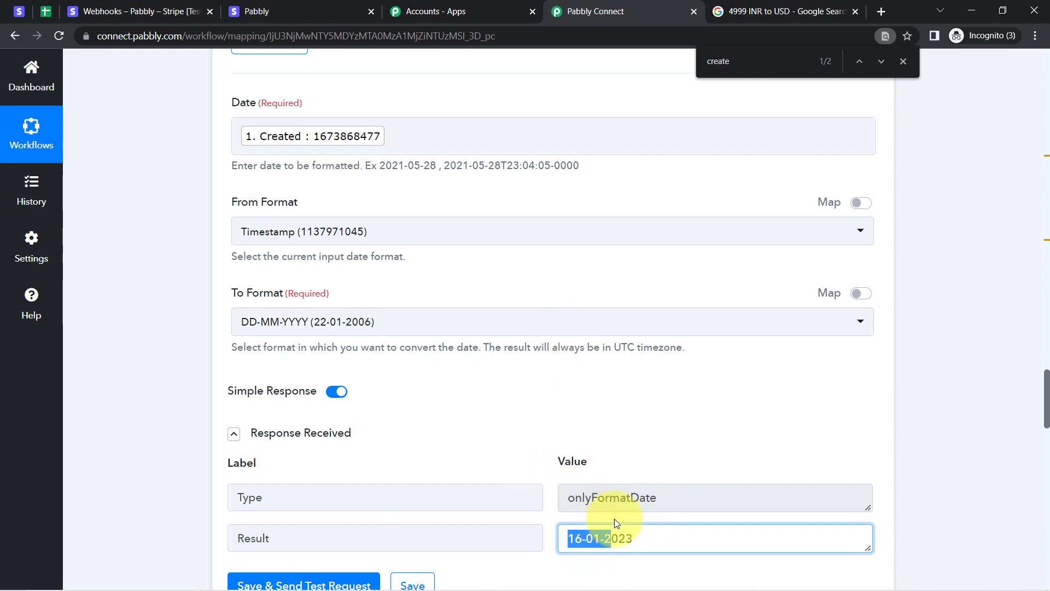
# Map Date Of Payment to the Date/Time Formatter Result 16-01-2023, save the step, and check the sheet.
pyautogui.scroll(-20, 1046, 383)
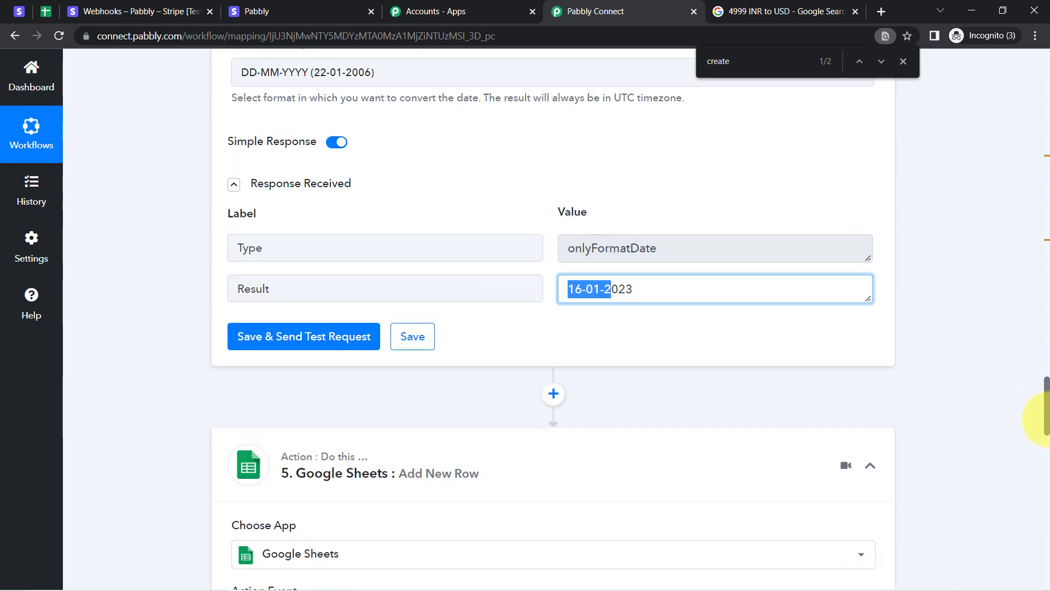
pyautogui.scroll(4, 1046, 525)
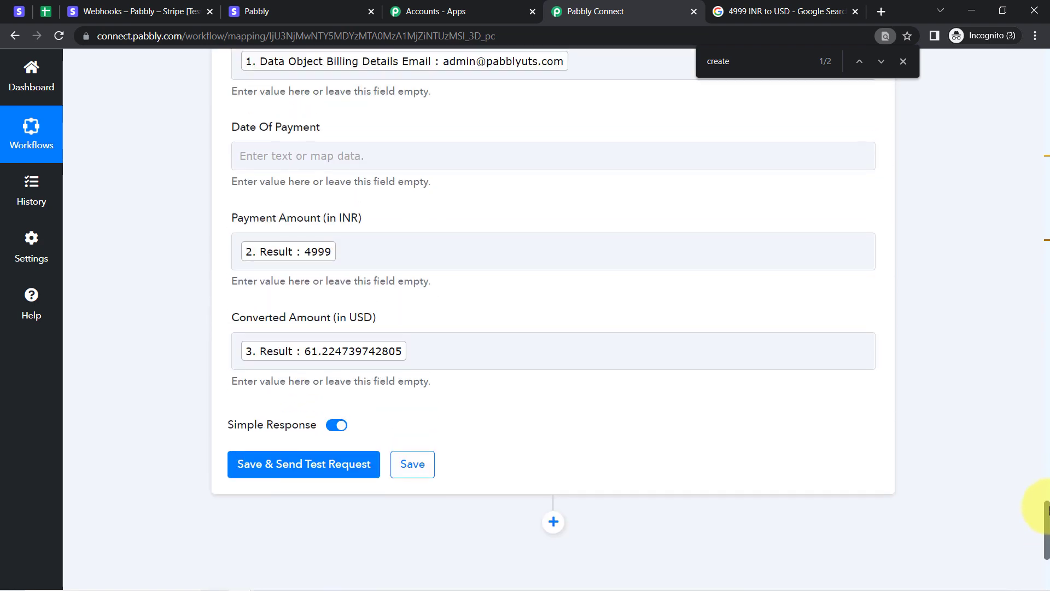
pyautogui.click(311, 213)
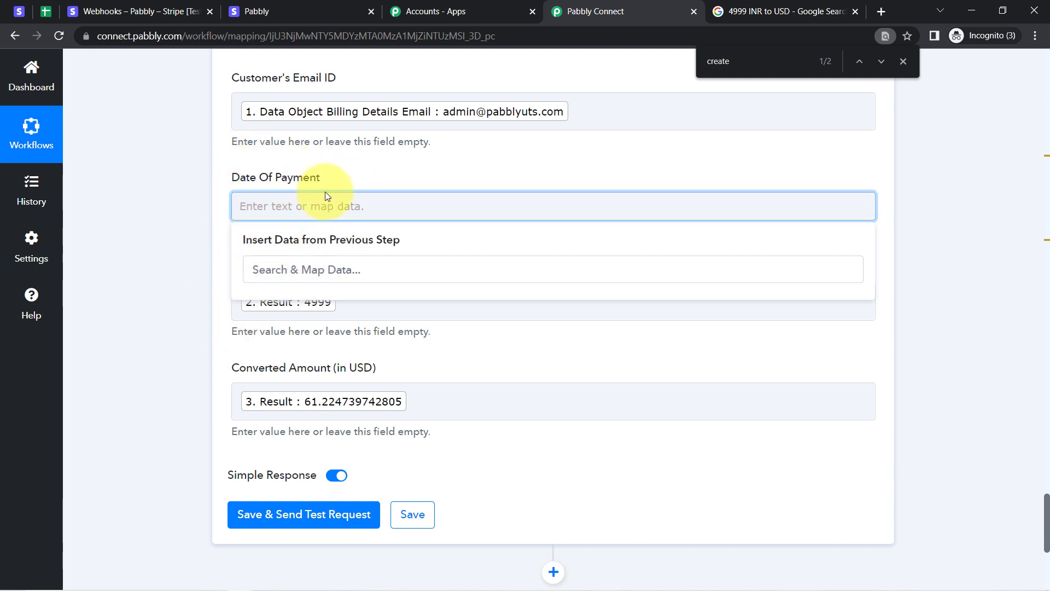
pyautogui.click(411, 515)
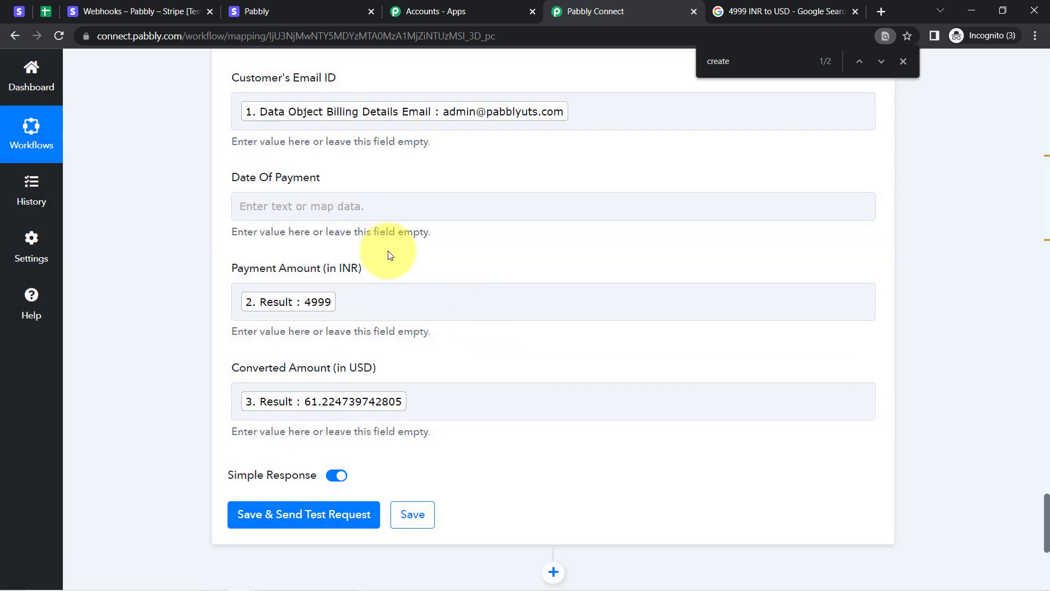
pyautogui.click(291, 211)
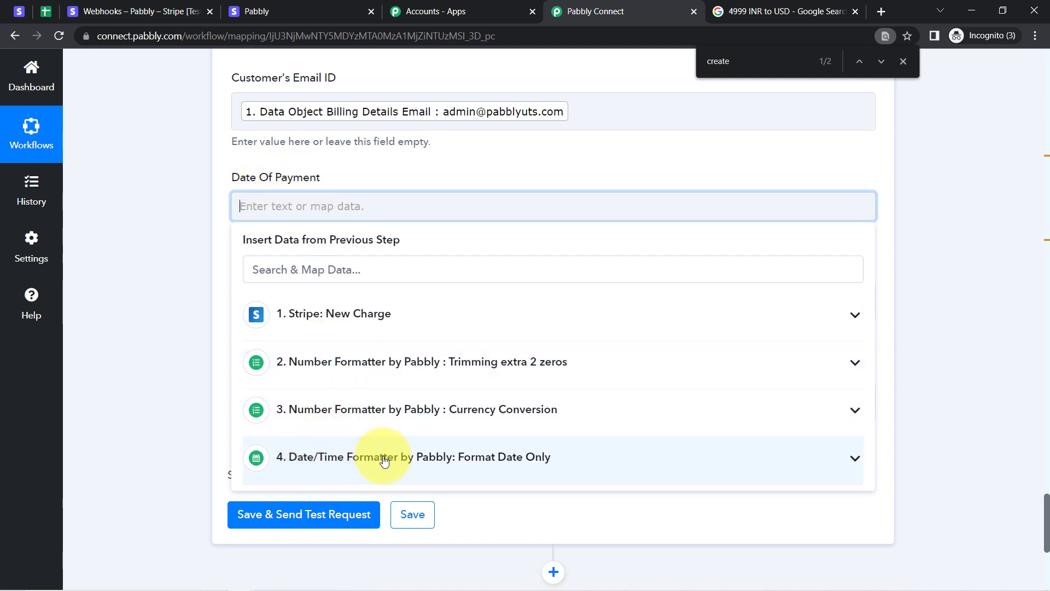
pyautogui.click(385, 459)
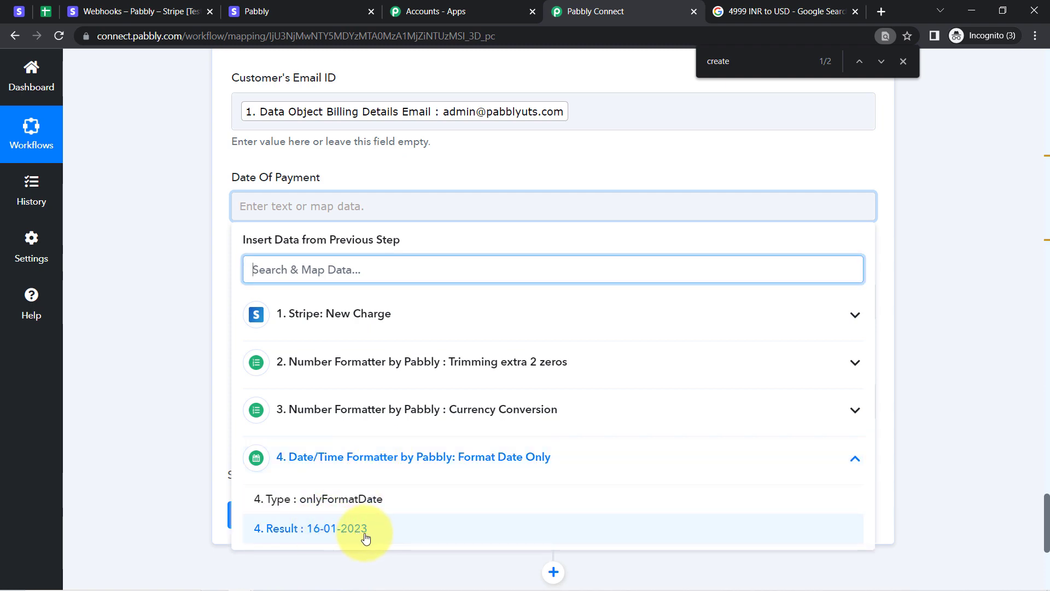
pyautogui.click(366, 537)
pyautogui.click(167, 388)
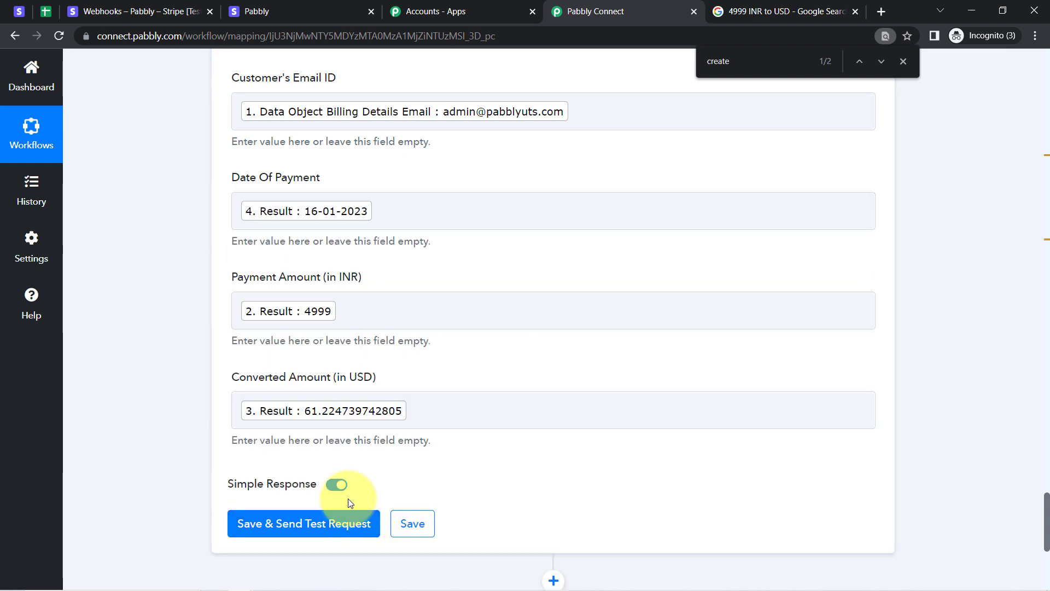
pyautogui.rightClick(332, 524)
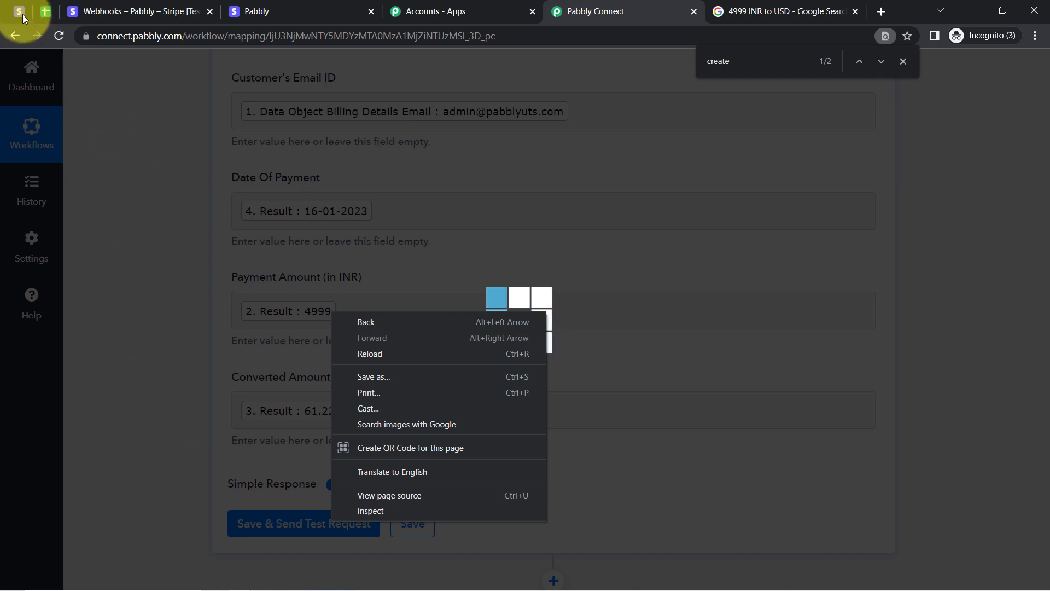
pyautogui.click(38, 15)
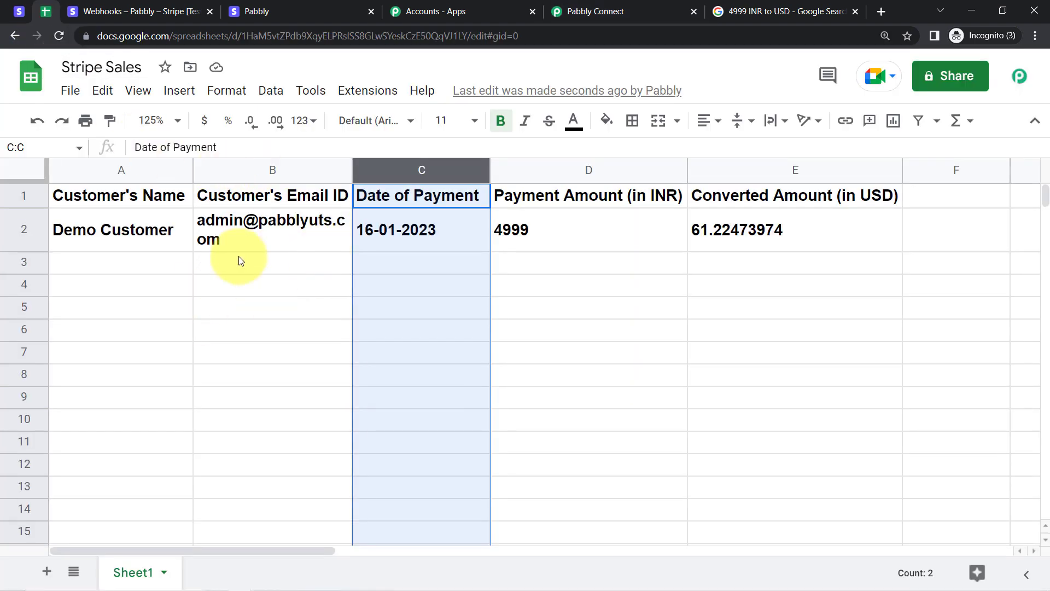
# Unbold row 2's sale data, keep it left-aligned, and review cells A2, B2 and C2.
pyautogui.click(236, 285)
pyautogui.click(22, 232)
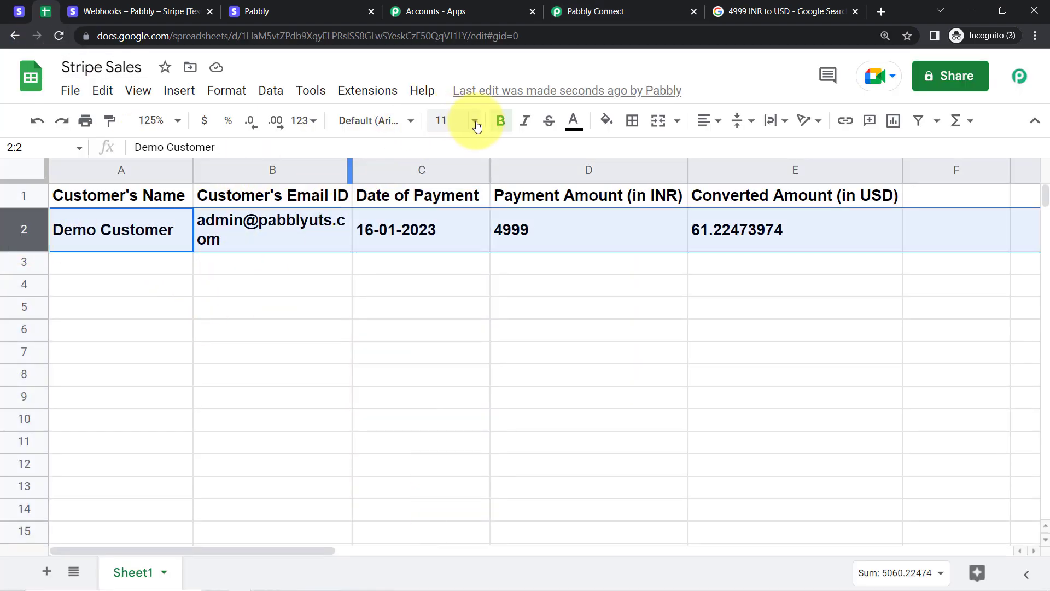
pyautogui.click(500, 121)
pyautogui.click(710, 122)
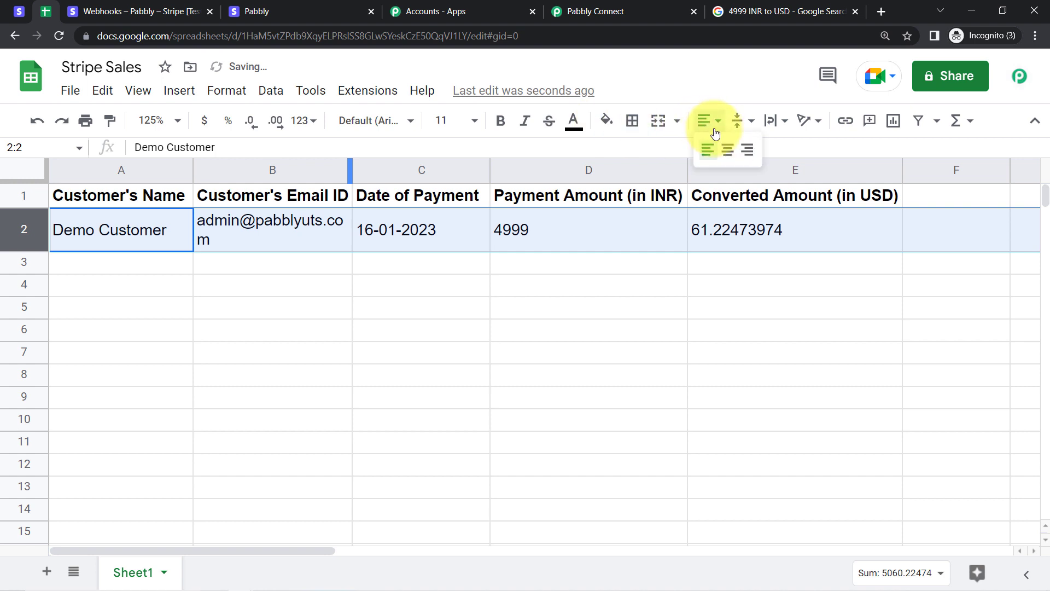
pyautogui.click(709, 150)
pyautogui.click(755, 145)
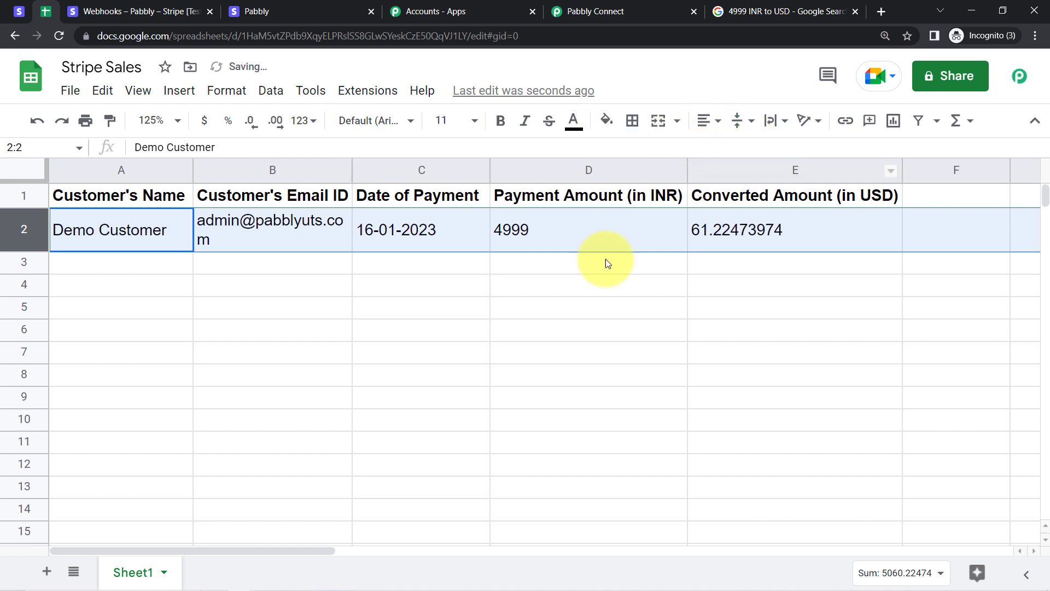
pyautogui.click(237, 331)
pyautogui.click(137, 234)
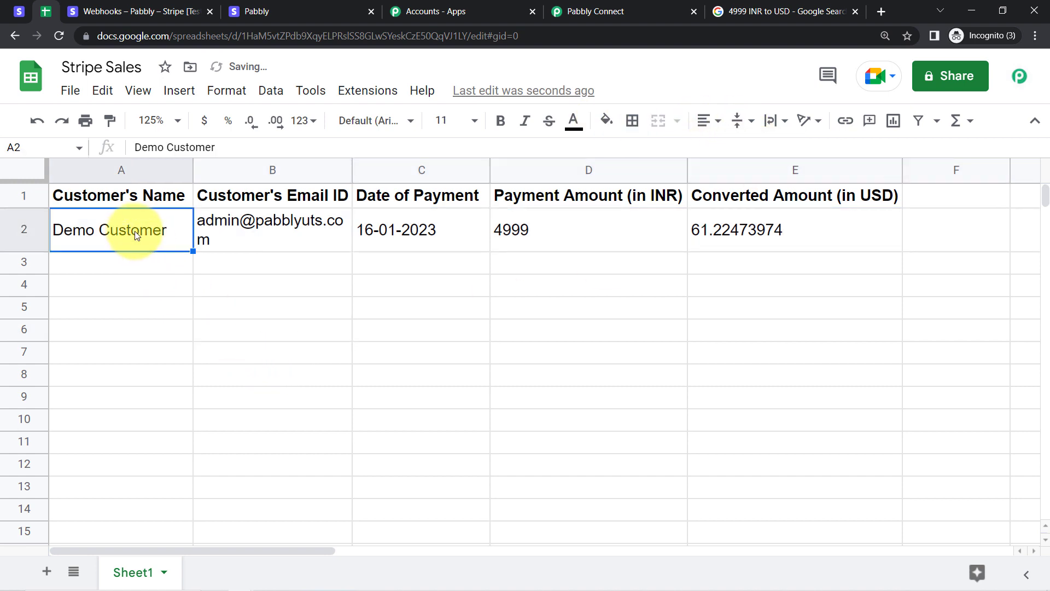
pyautogui.click(245, 233)
pyautogui.click(428, 234)
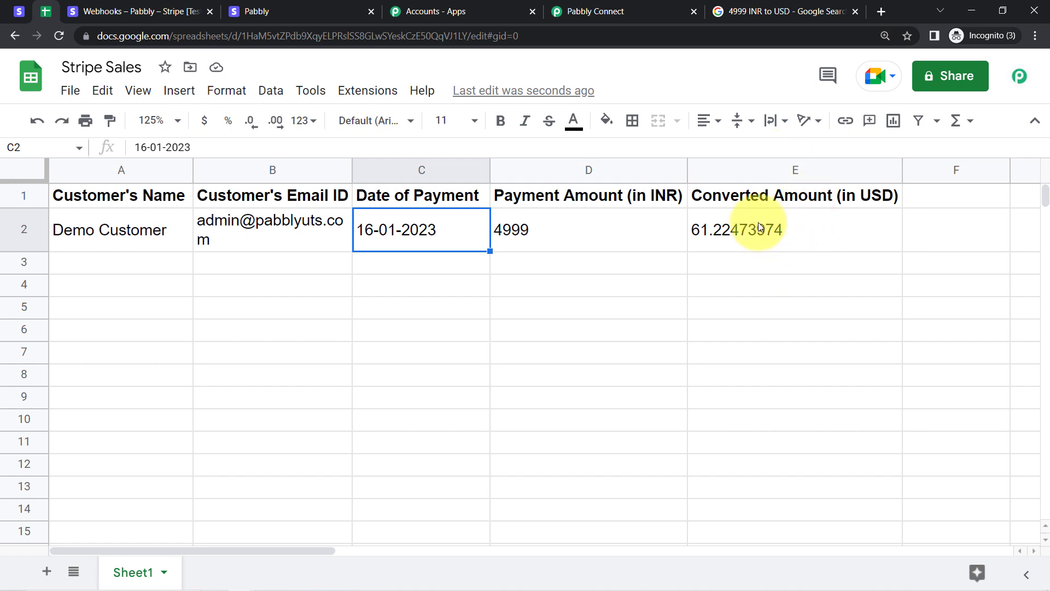
pyautogui.click(593, 12)
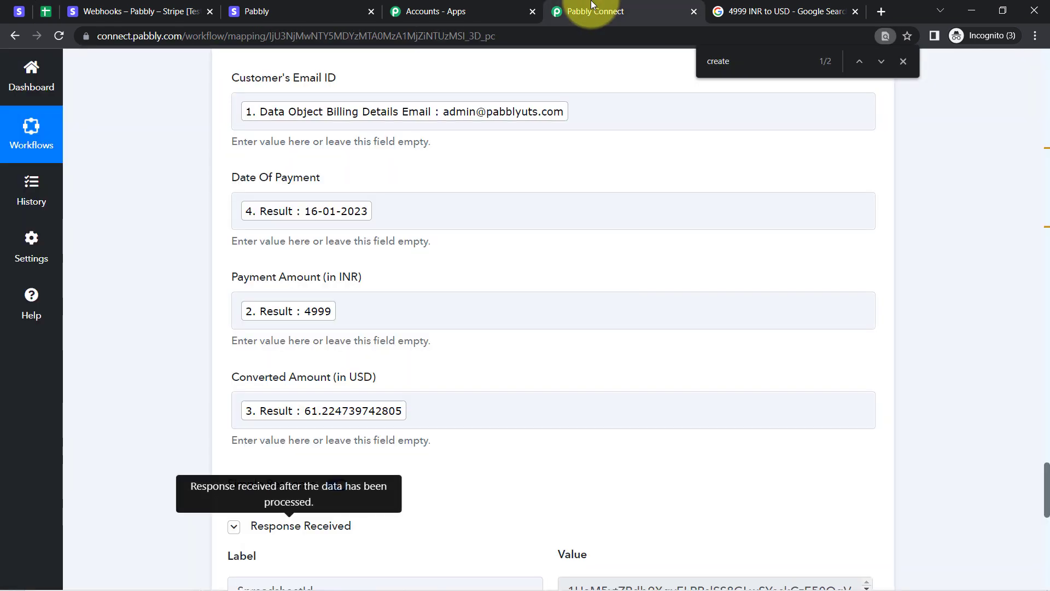
pyautogui.moveTo(1046, 476); pyautogui.dragTo(1033, 52)
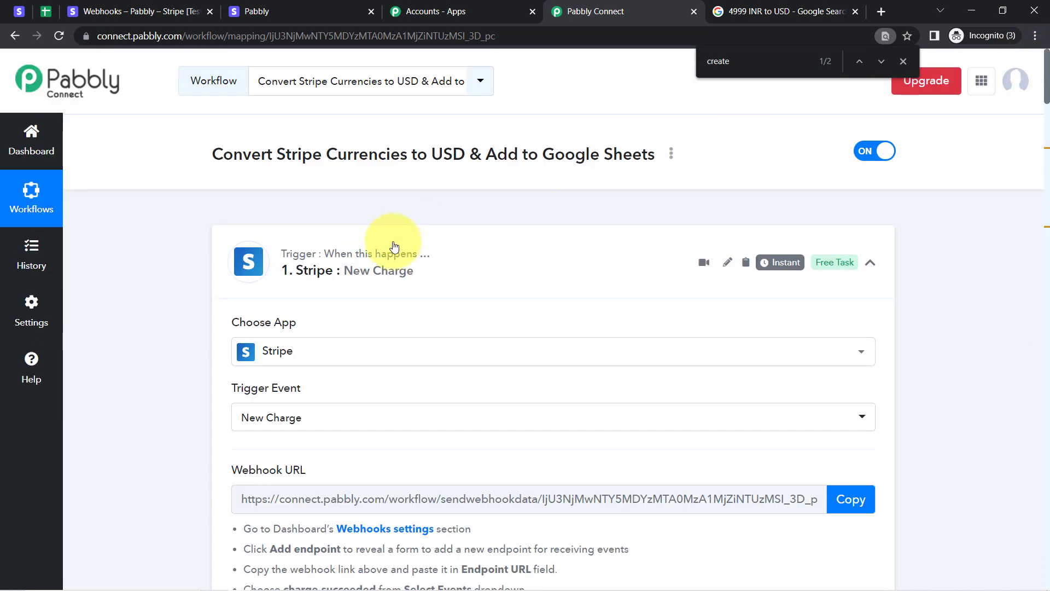
pyautogui.click(350, 270)
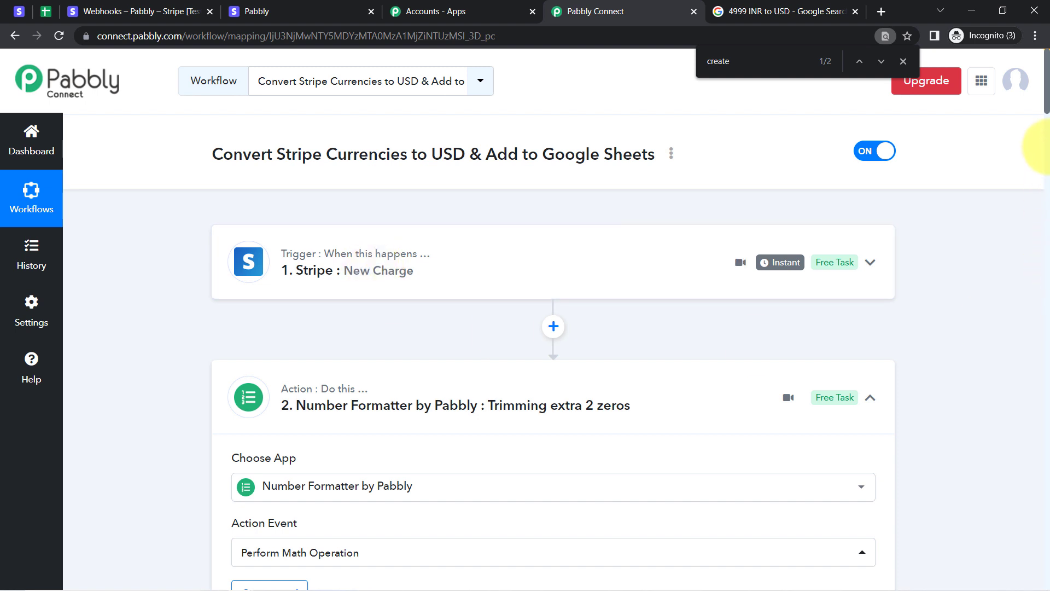
pyautogui.click(311, 410)
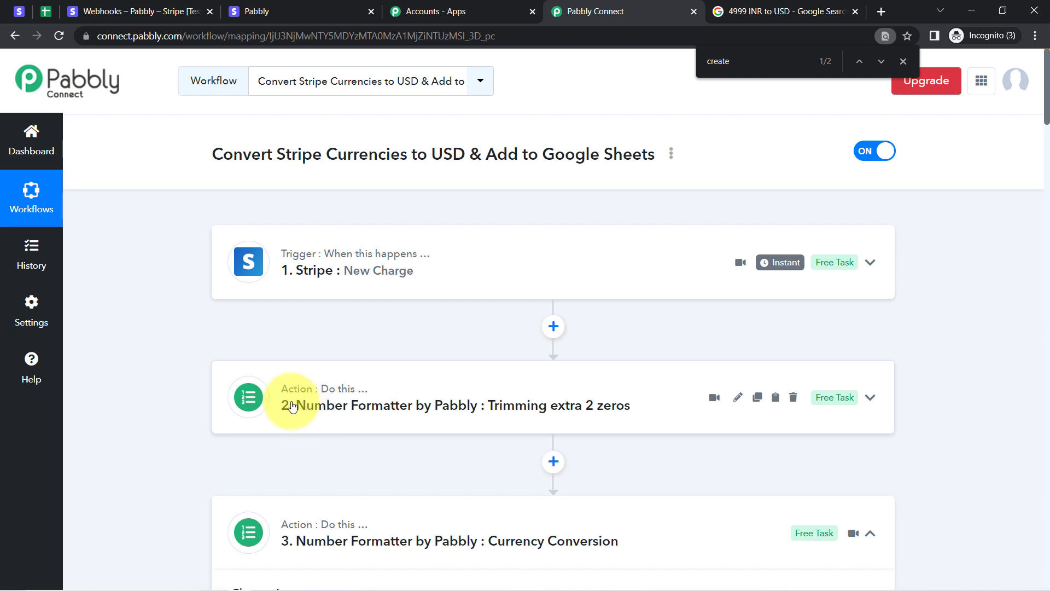
pyautogui.click(331, 398)
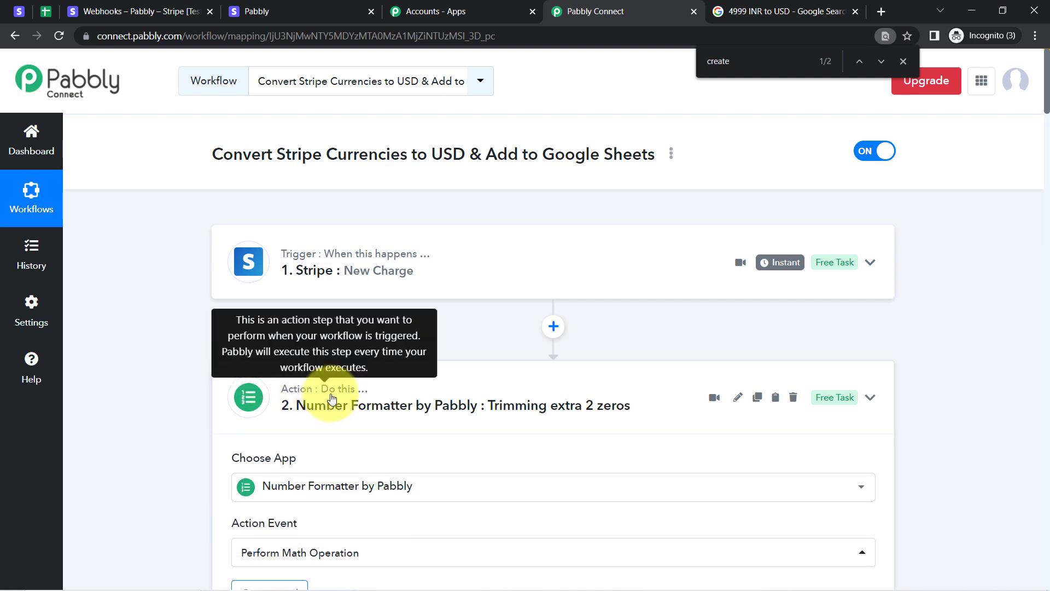
pyautogui.moveTo(1047, 98); pyautogui.dragTo(1042, 153)
pyautogui.press('Escape')
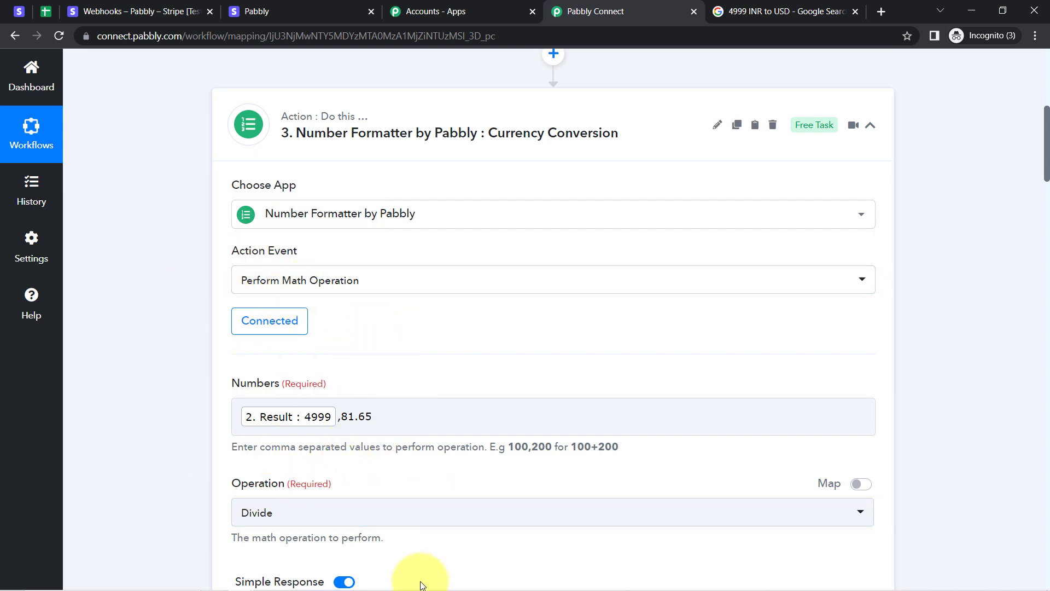
pyautogui.click(44, 17)
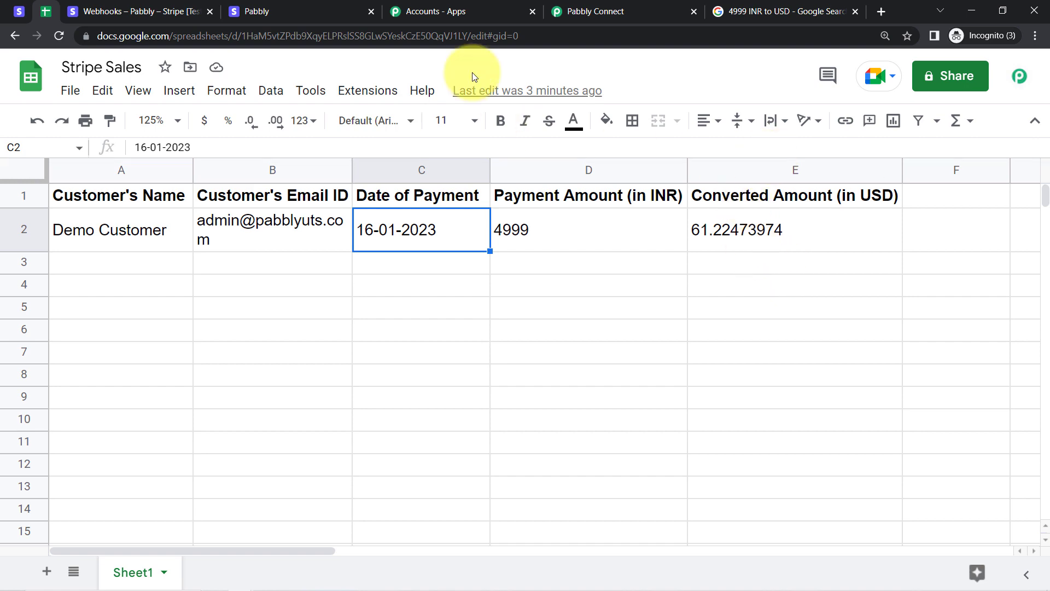
# Copy E1's header into F1 and prefix it to read '(Formula)Converted Amount (in USD)'.
pyautogui.click(566, 12)
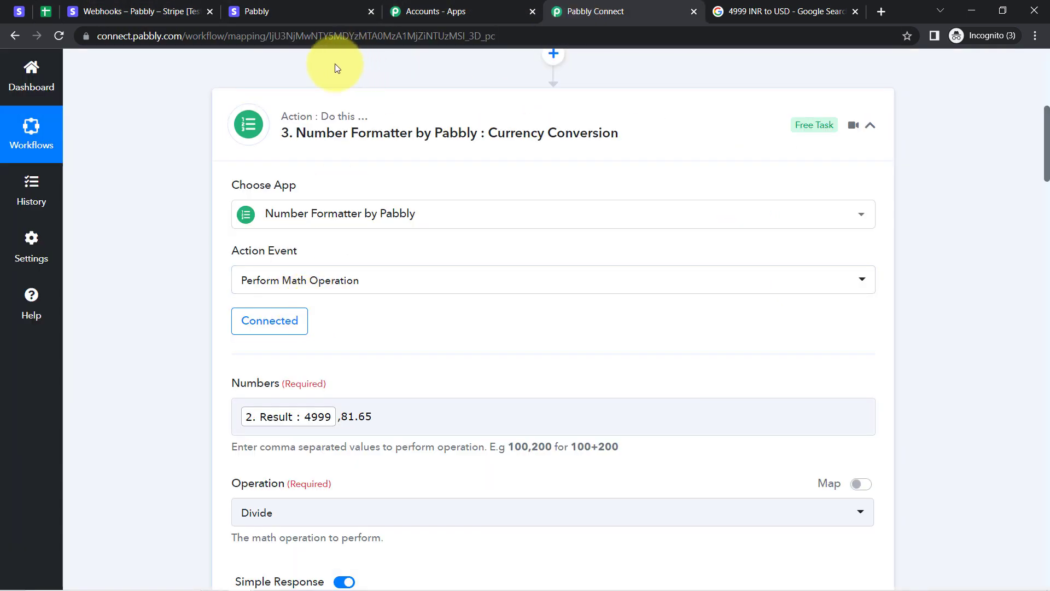
pyautogui.click(339, 143)
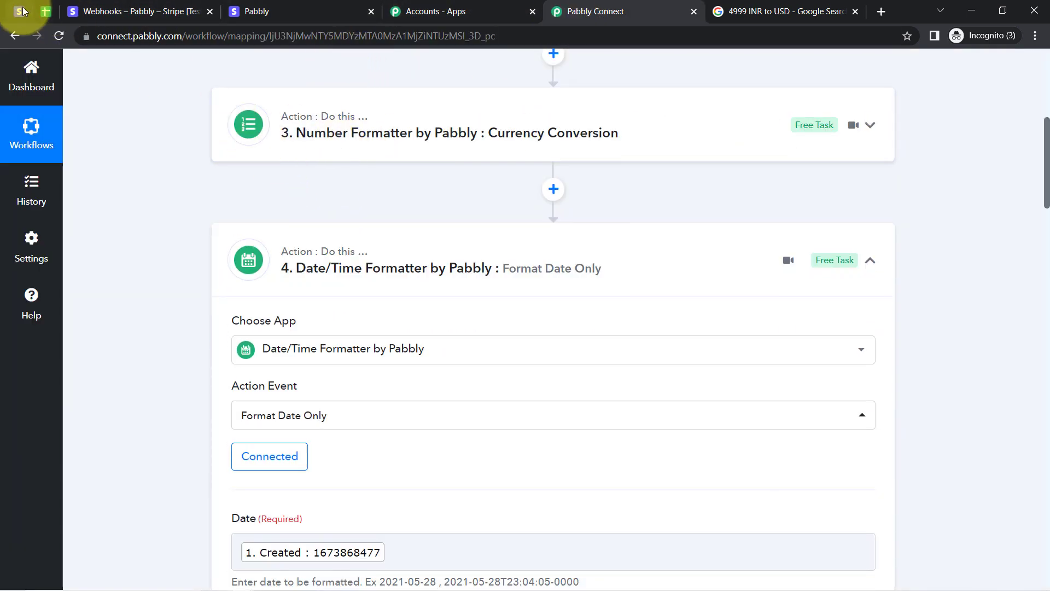
pyautogui.click(46, 11)
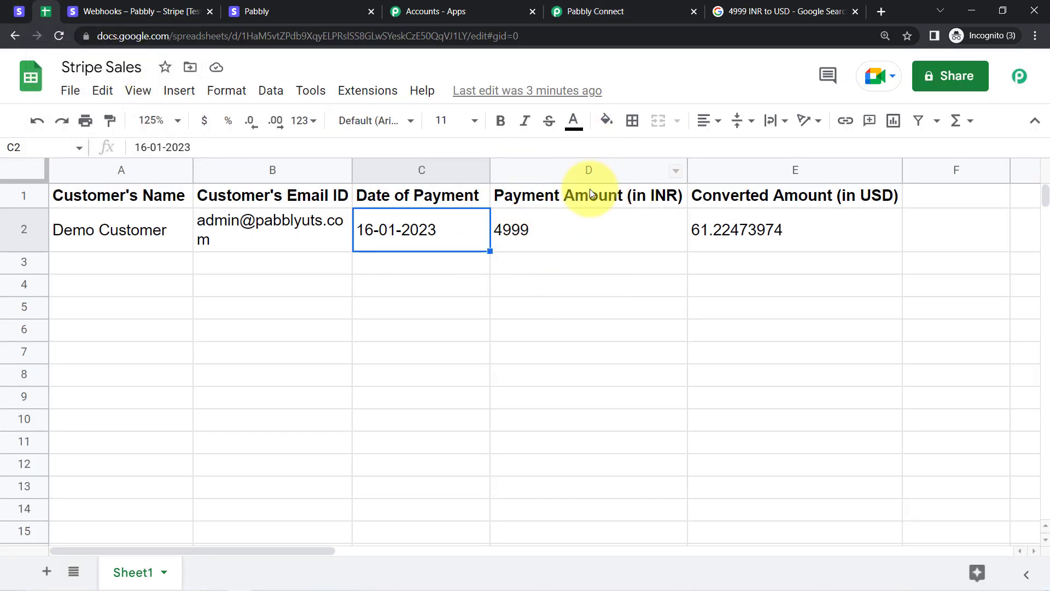
pyautogui.click(766, 308)
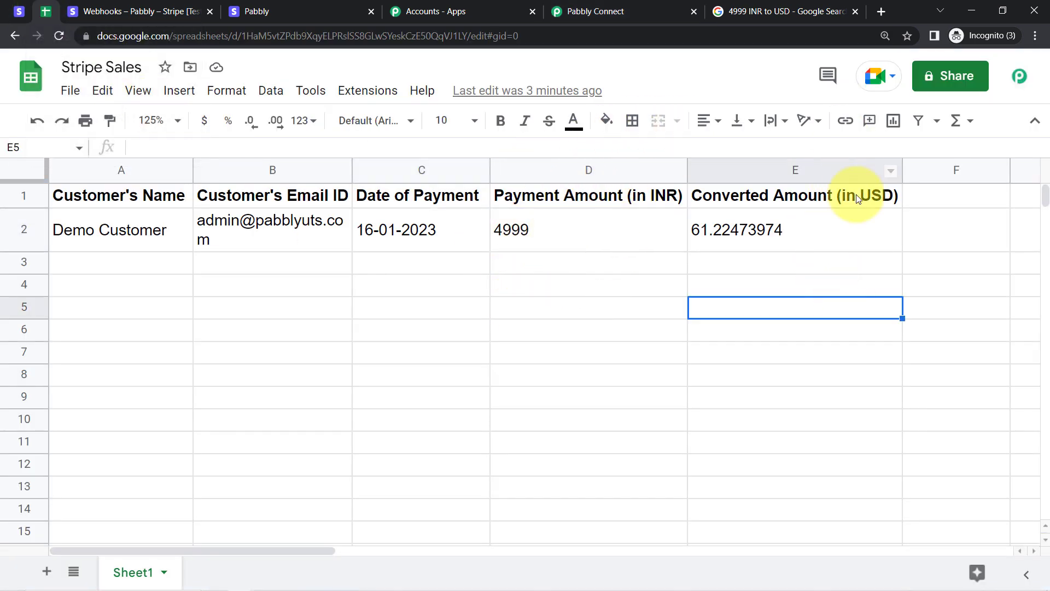
pyautogui.click(821, 197)
pyautogui.doubleClick(798, 194)
pyautogui.tripleClick(800, 194)
pyautogui.hotkey('ctrl', 'c')
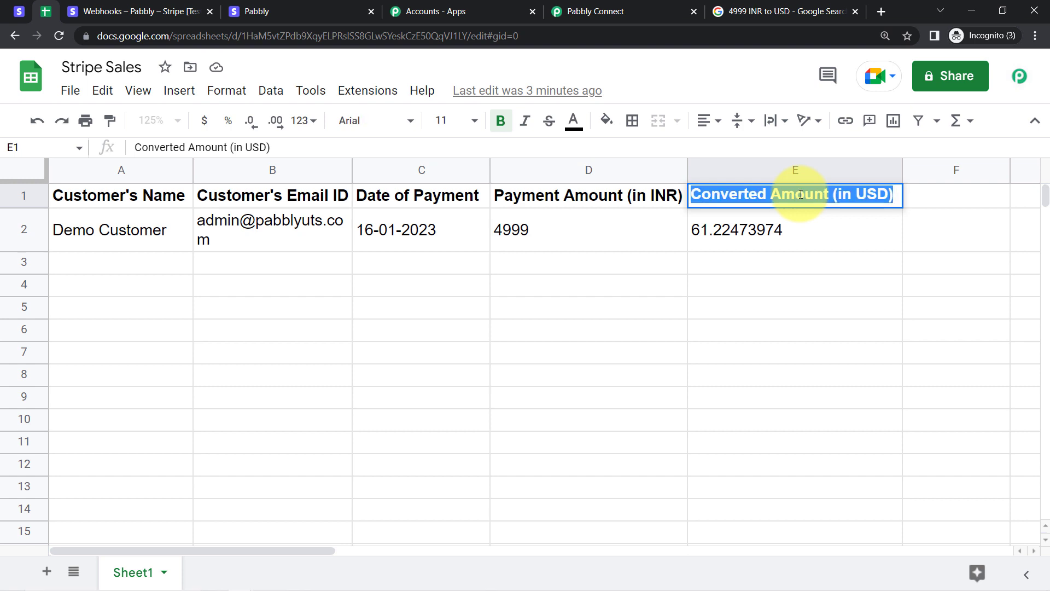
pyautogui.click(972, 192)
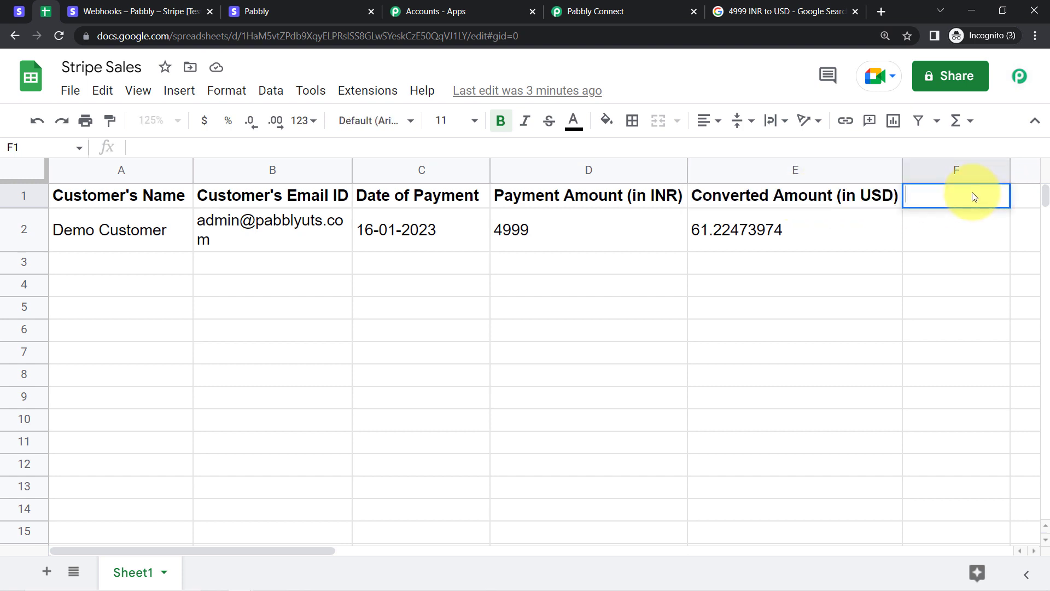
pyautogui.hotkey('ctrl', 'v')
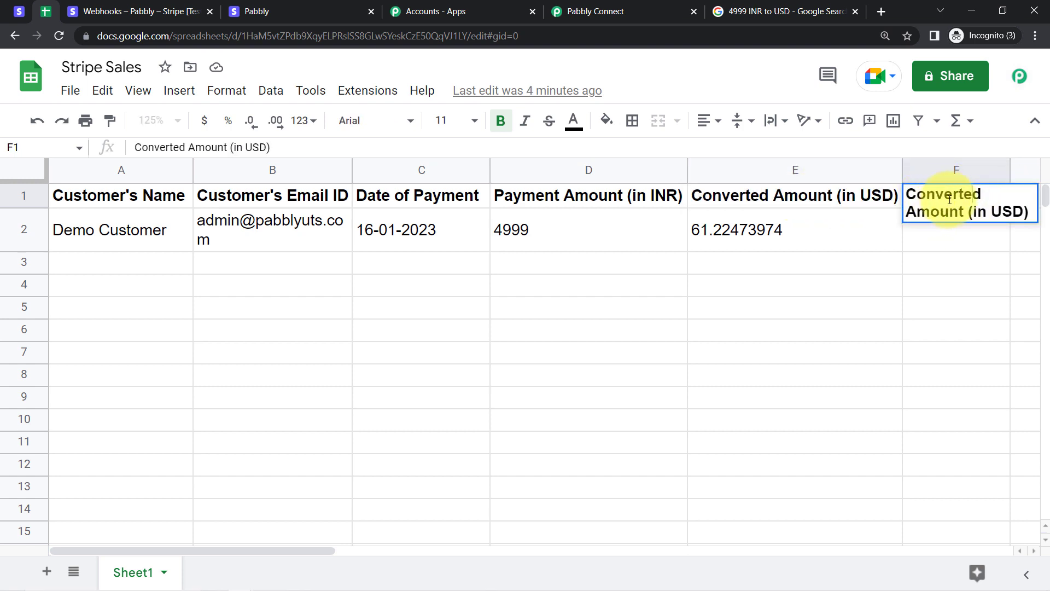
pyautogui.doubleClick(973, 193)
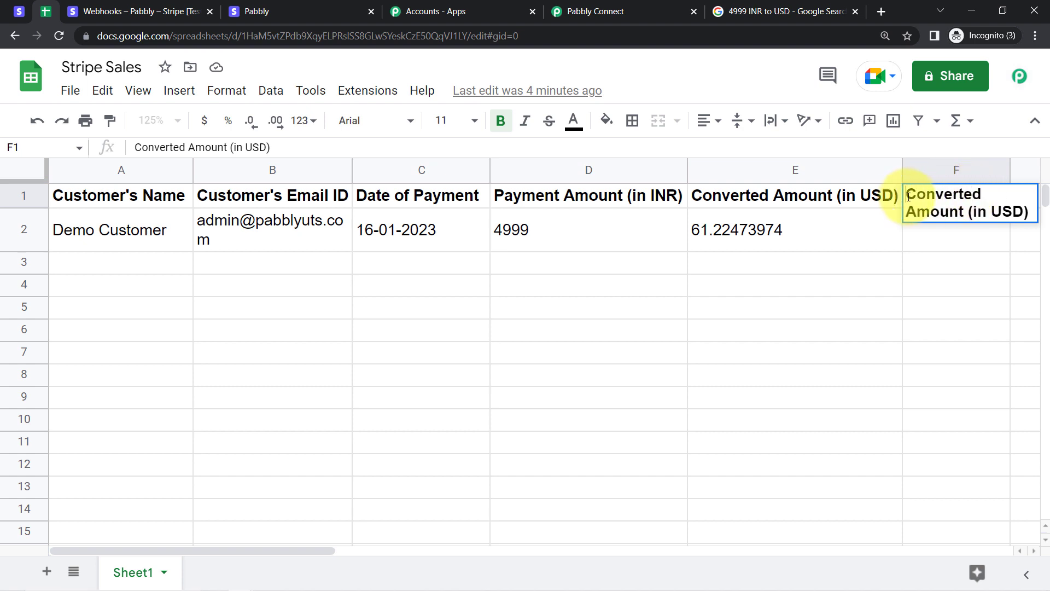
pyautogui.write(')')
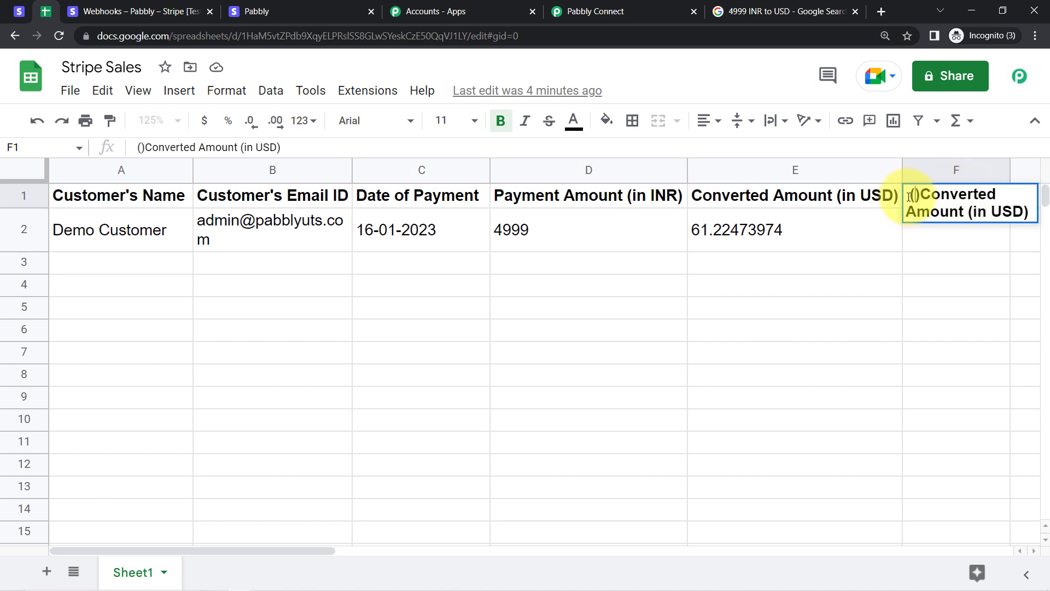
pyautogui.write('Formula')
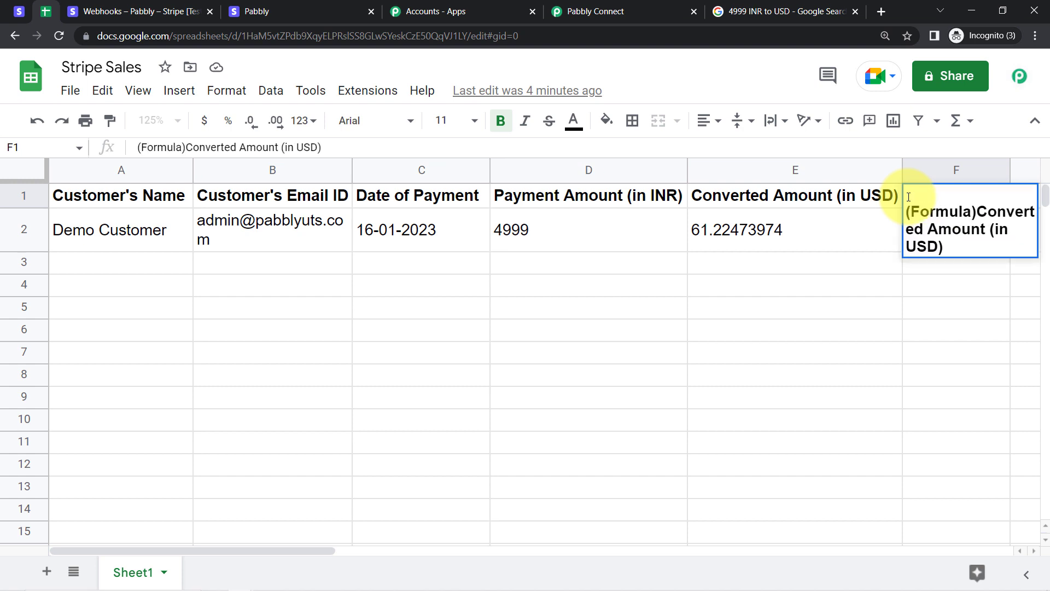
pyautogui.press('Return')
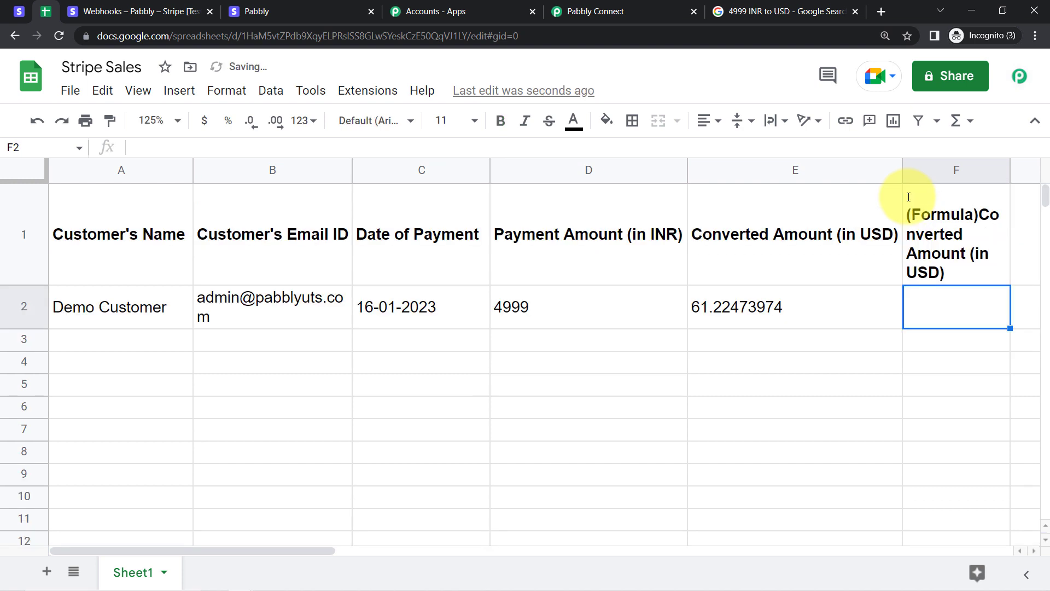
# Widen column F to fit its new header and bring up the saved GOOGLEFINANCE formula text.
pyautogui.moveTo(1010, 169); pyautogui.dragTo(1039, 170)
pyautogui.click(851, 242)
pyautogui.press('Right')
pyautogui.press('Right')
pyautogui.press('Right')
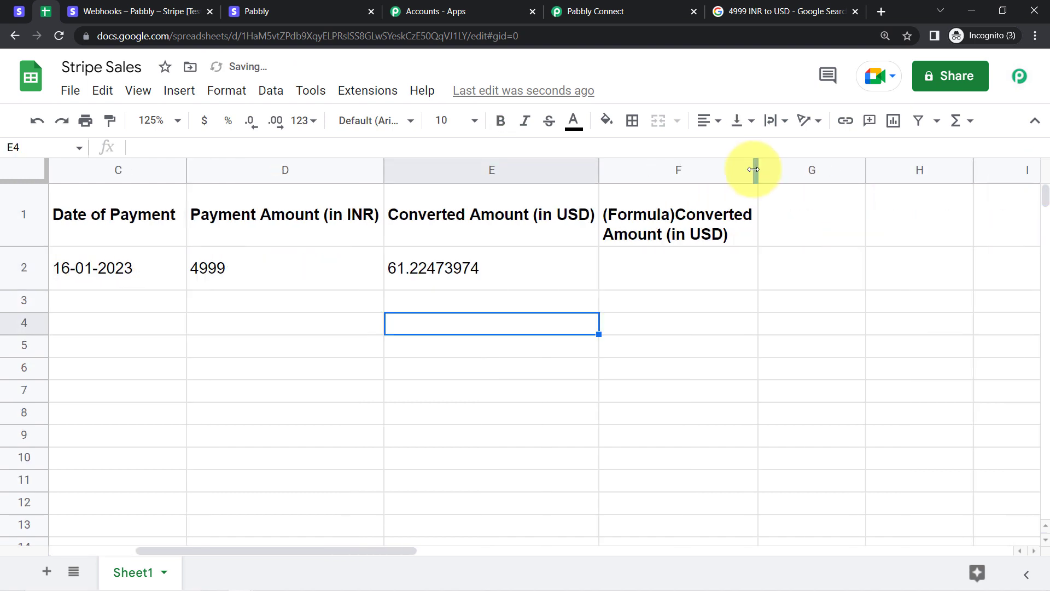
pyautogui.moveTo(754, 170); pyautogui.dragTo(810, 171)
pyautogui.press('Right')
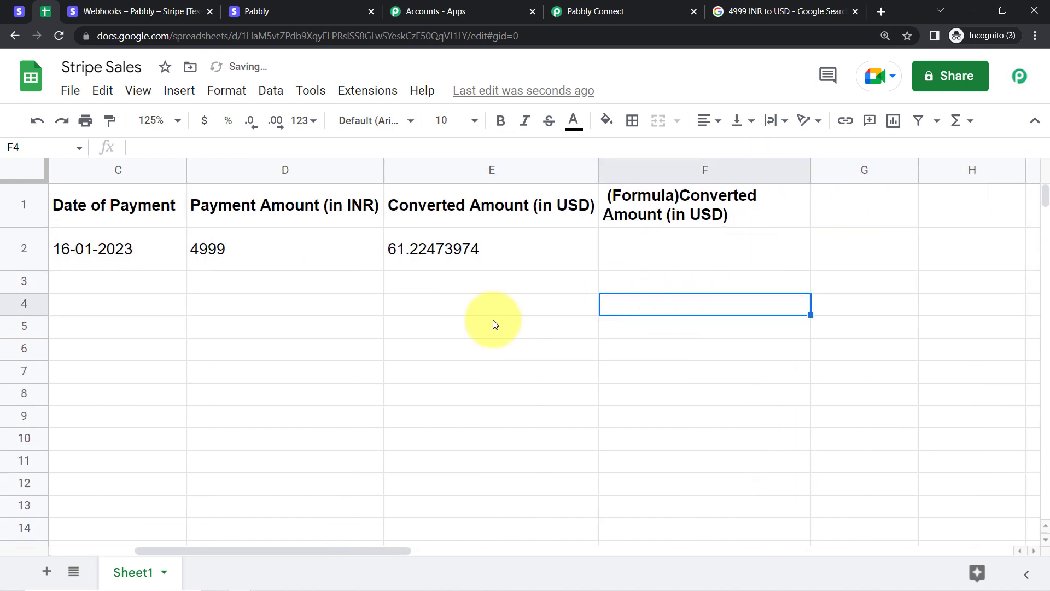
pyautogui.moveTo(214, 589)
pyautogui.click(266, 580)
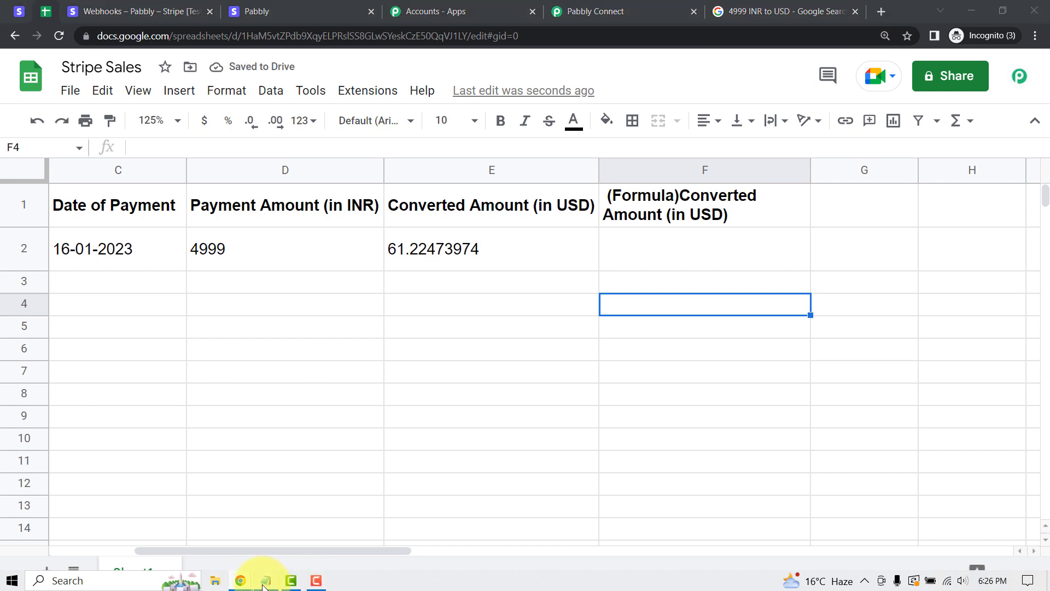
# Paste the GOOGLEFINANCE formula into F2 and change its currency pair from USDEUR to INRUSD.
pyautogui.moveTo(659, 194); pyautogui.dragTo(202, 188)
pyautogui.hotkey('ctrl', 'c')
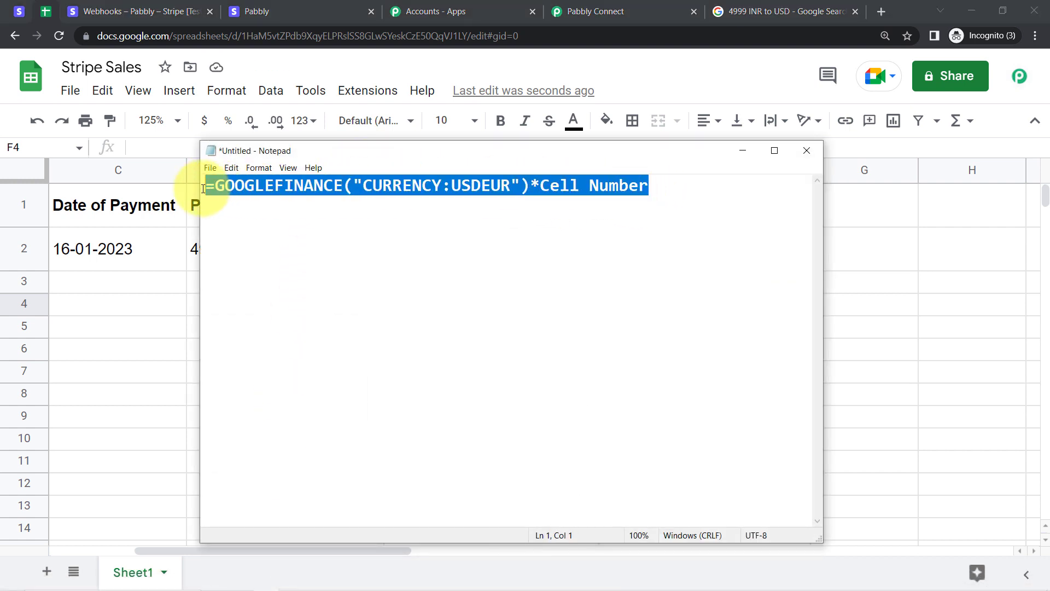
pyautogui.click(117, 328)
pyautogui.click(682, 247)
pyautogui.doubleClick(683, 247)
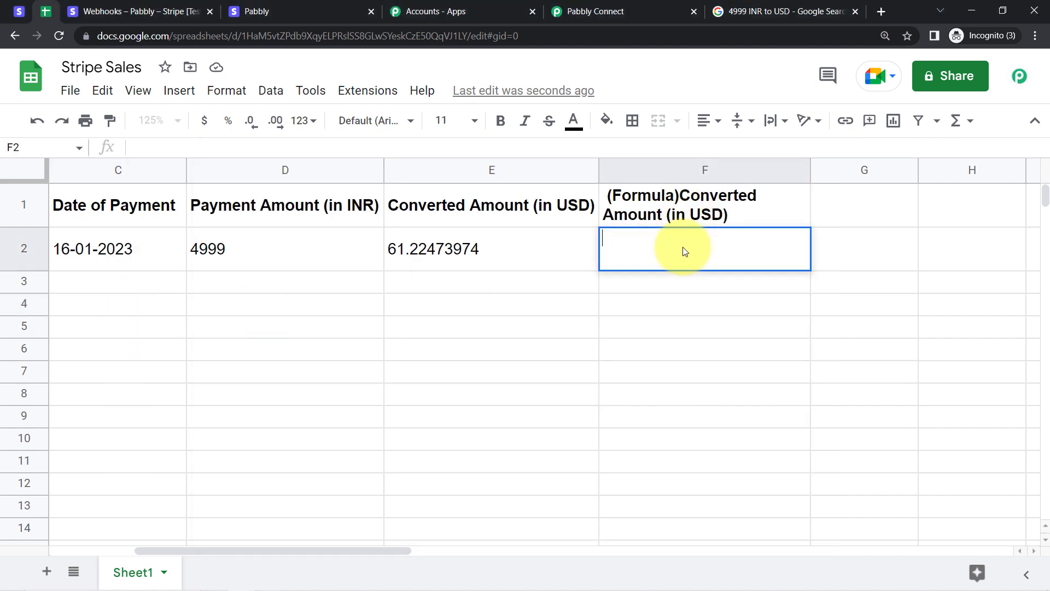
pyautogui.hotkey('ctrl', 'v')
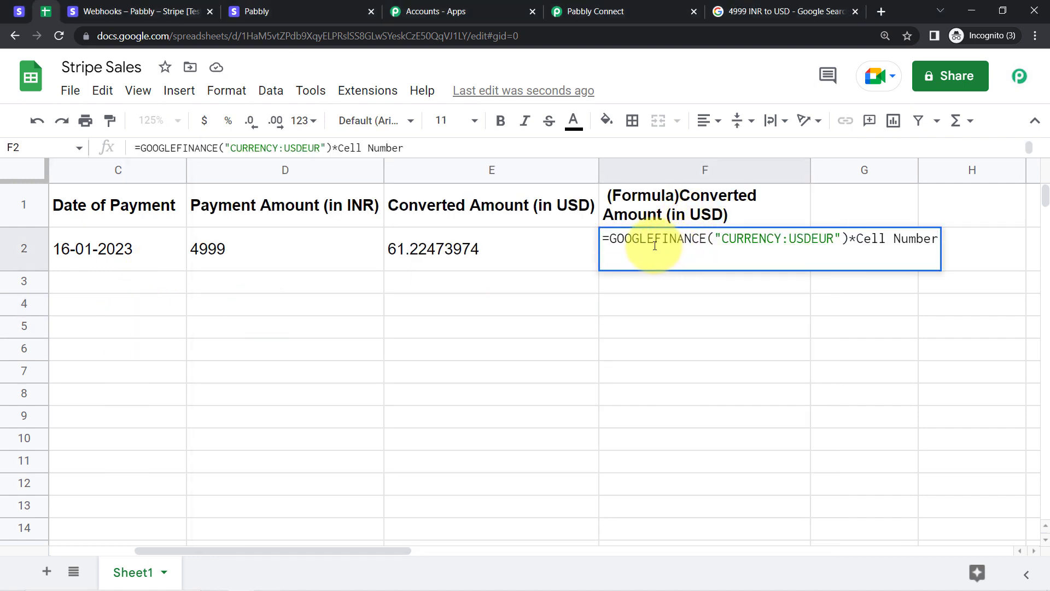
pyautogui.moveTo(640, 239); pyautogui.dragTo(657, 240)
pyautogui.click(791, 241)
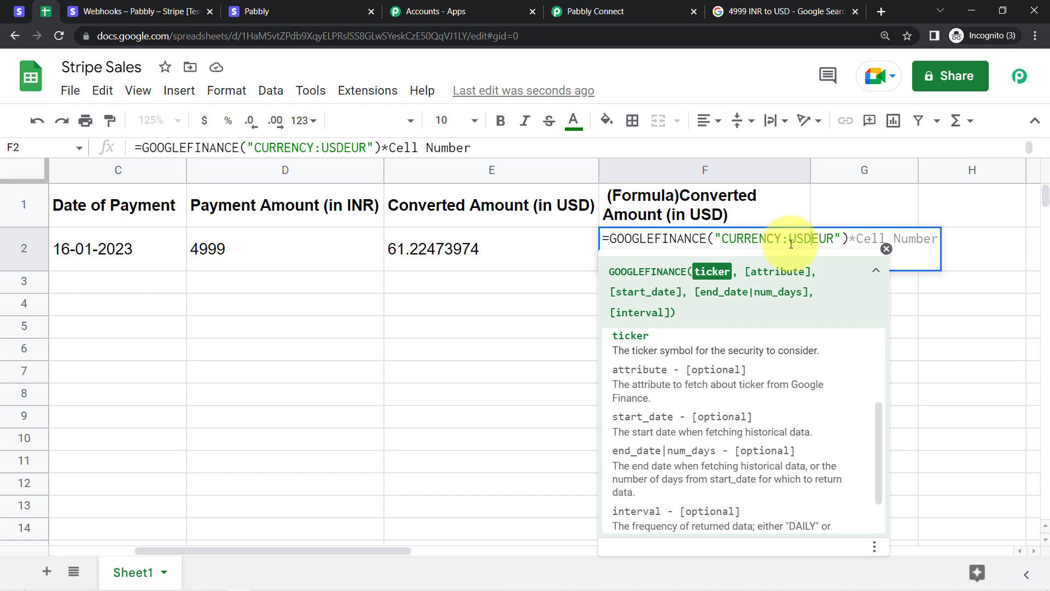
pyautogui.moveTo(791, 240); pyautogui.dragTo(806, 240)
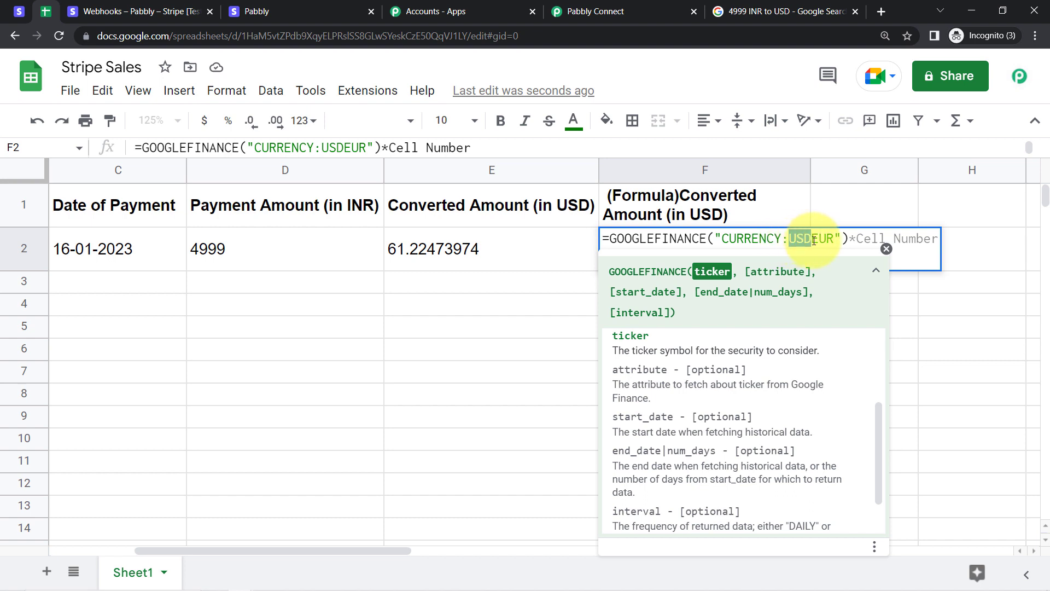
pyautogui.click(815, 240)
pyautogui.moveTo(828, 239); pyautogui.dragTo(807, 238)
pyautogui.click(812, 238)
pyautogui.press('BackSpace')
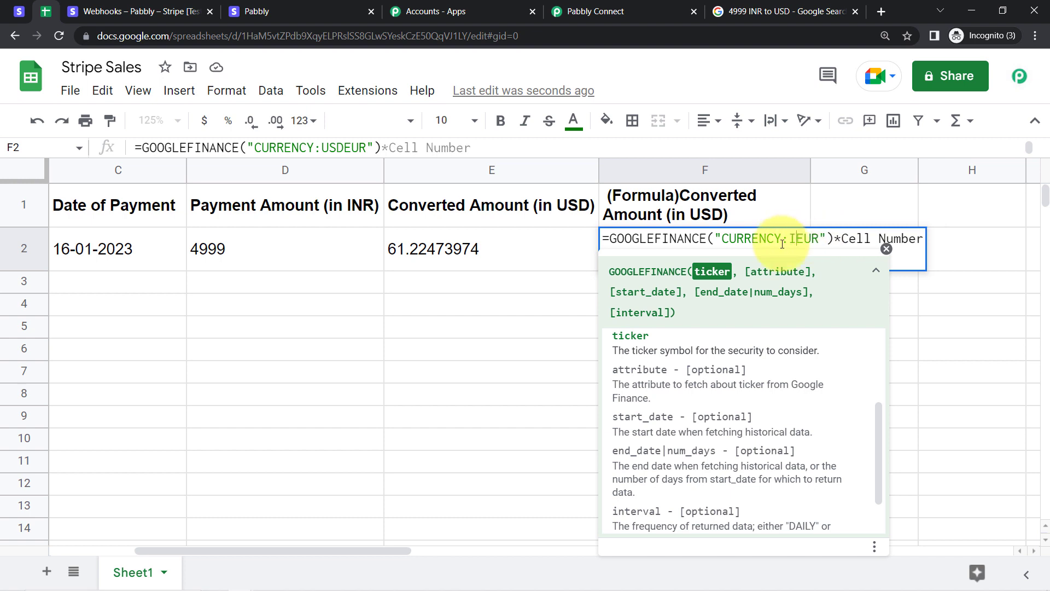
pyautogui.write('INR')
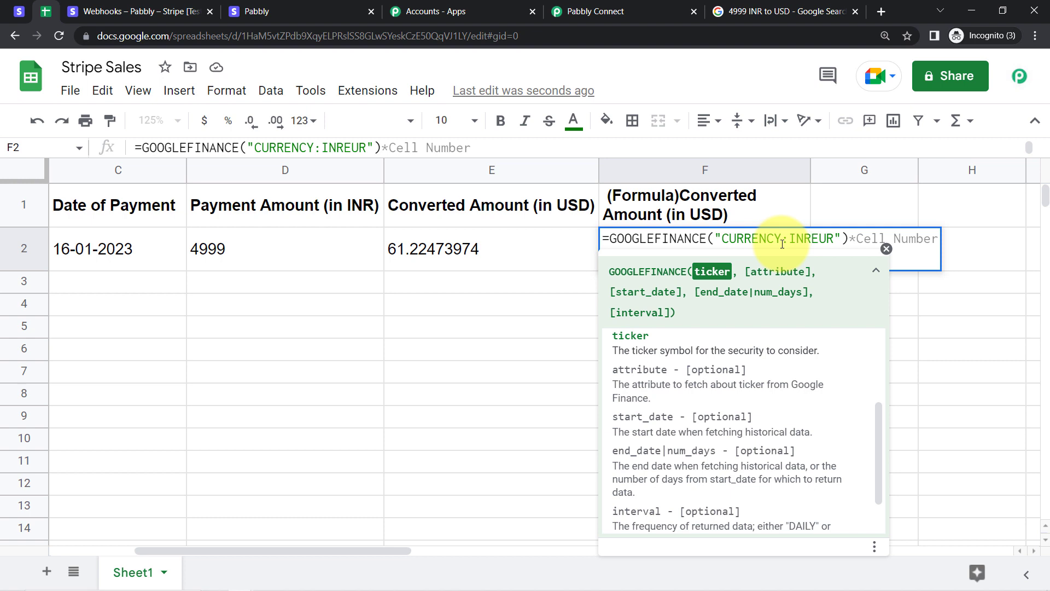
pyautogui.write('USD')
pyautogui.press('Delete')
pyautogui.press('Delete')
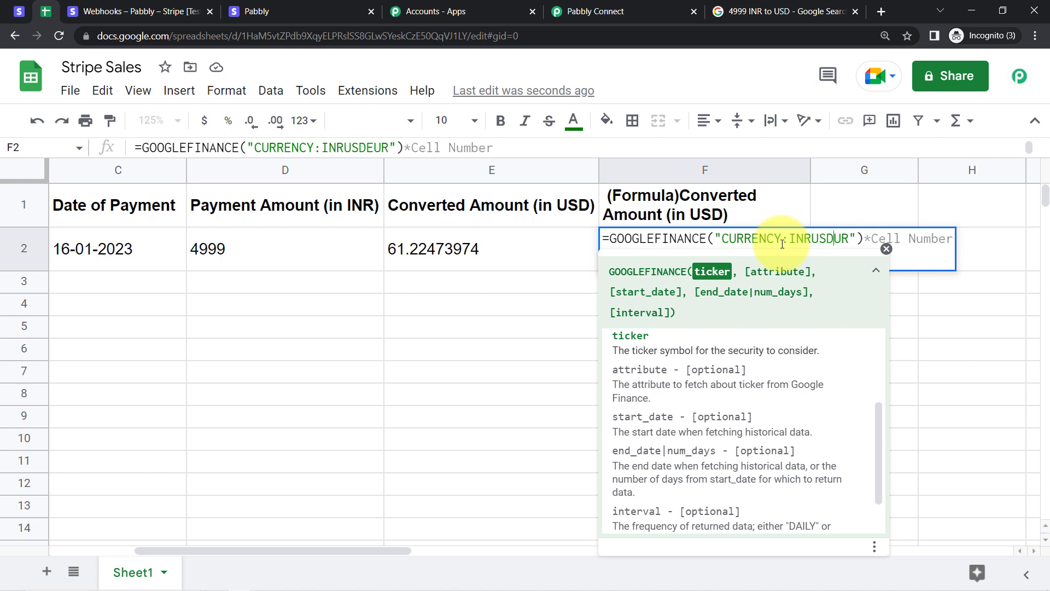
pyautogui.press('Delete')
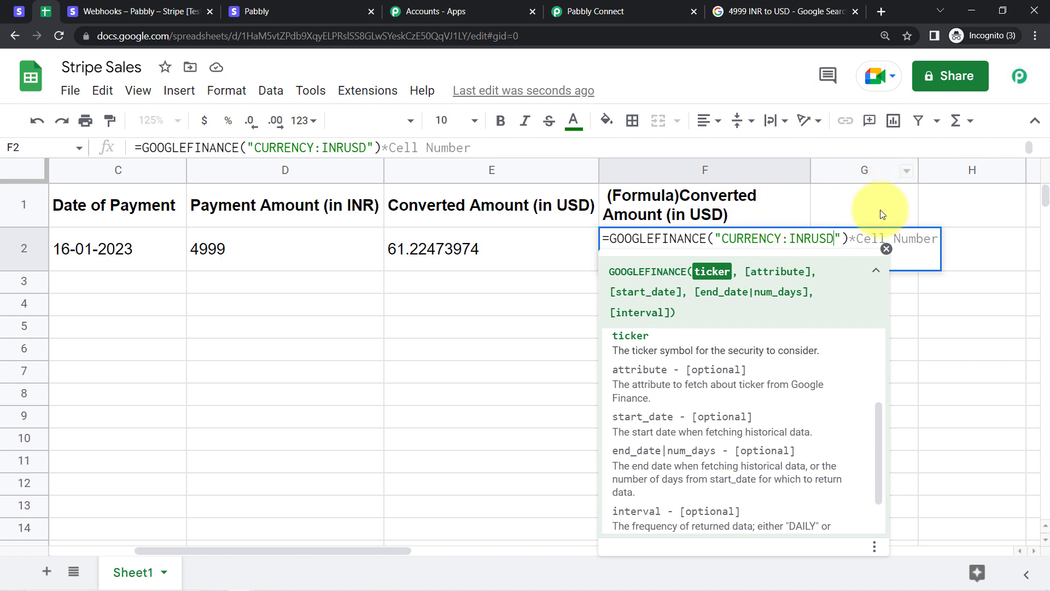
# Replace the Cell Number placeholder with D2, commit, and recheck F2's result of 61.23105134.
pyautogui.moveTo(856, 239); pyautogui.dragTo(946, 244)
pyautogui.press('BackSpace')
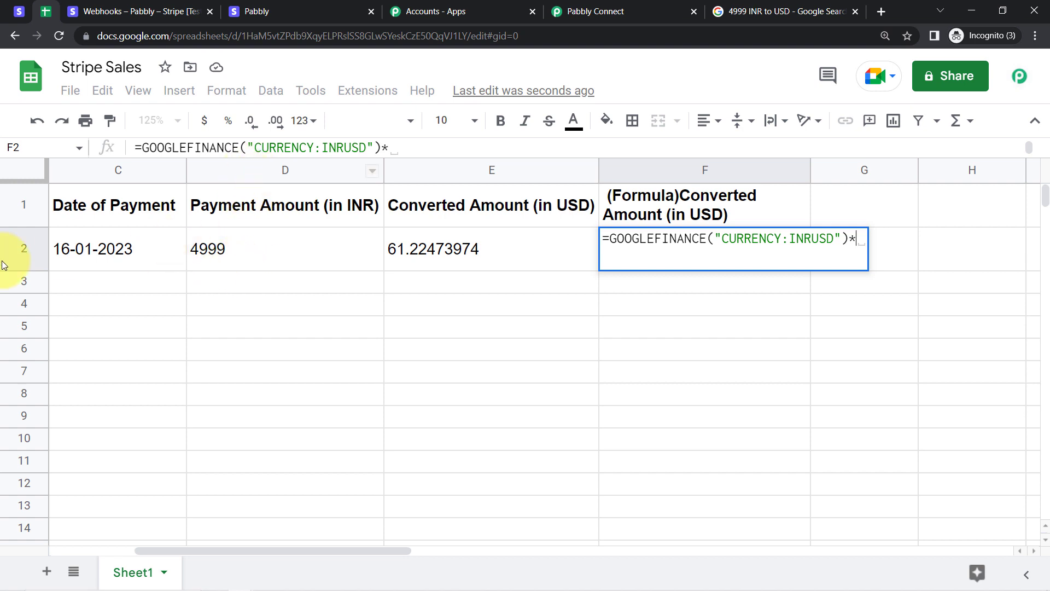
pyautogui.write('D2')
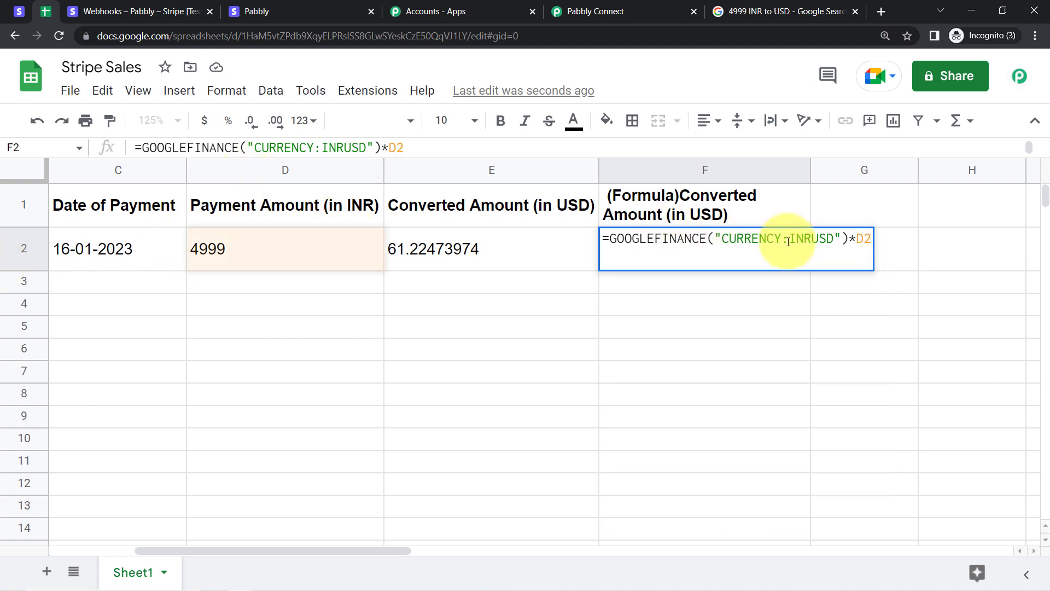
pyautogui.press('Return')
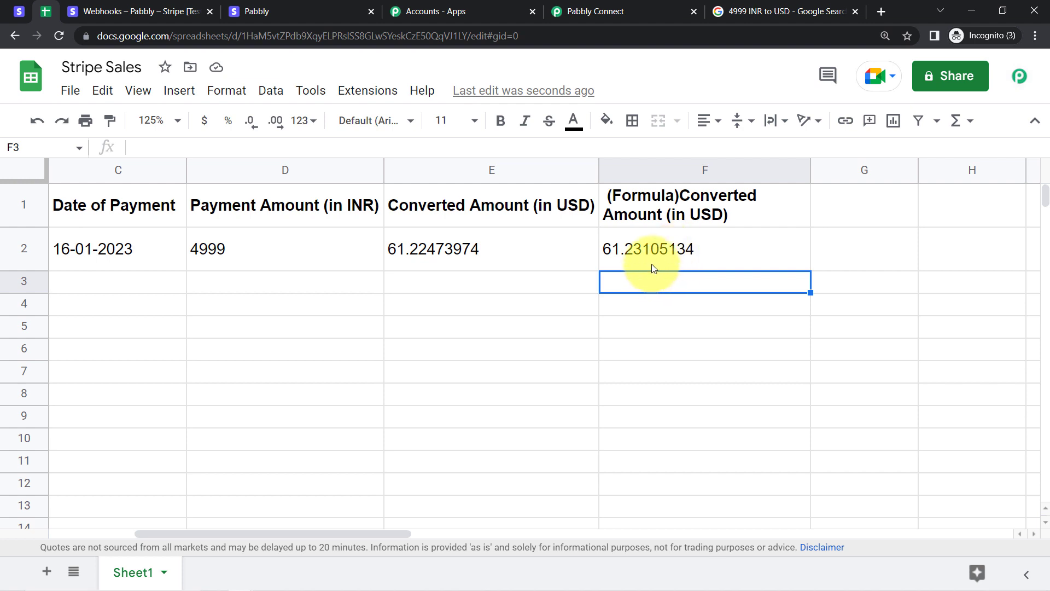
pyautogui.click(648, 247)
pyautogui.moveTo(169, 145); pyautogui.dragTo(359, 135)
pyautogui.click(368, 144)
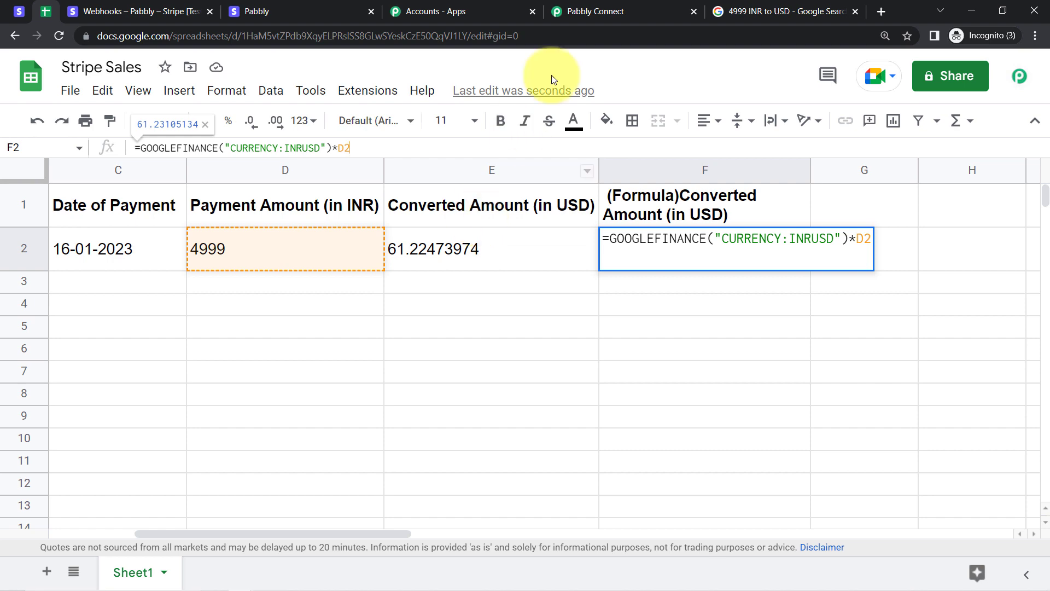
pyautogui.click(629, 12)
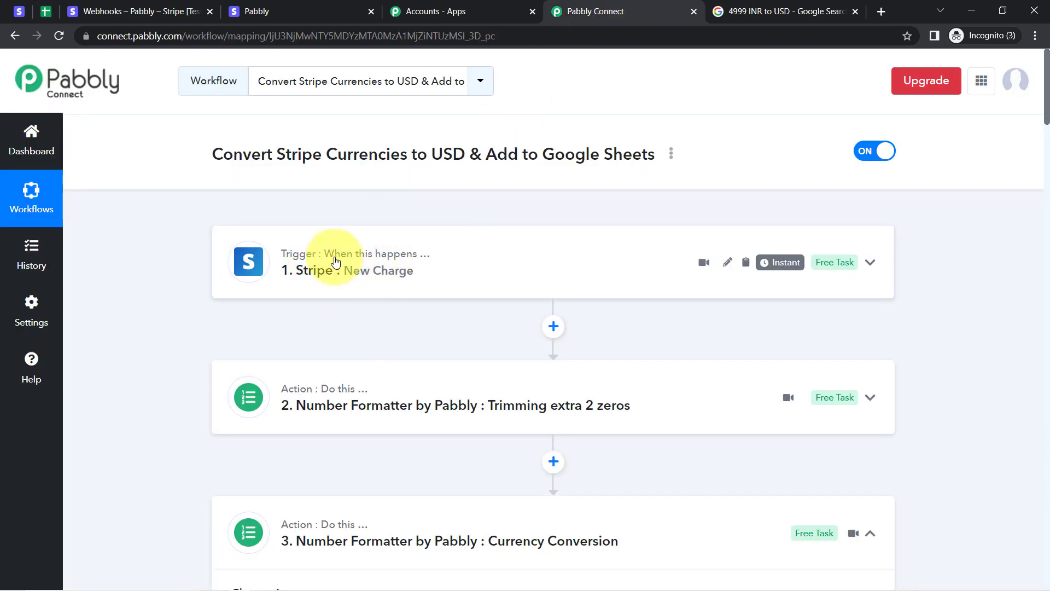
# Collapse step 3 Currency Conversion and step 4 Date/Time Formatter to view the five-step outline.
pyautogui.click(46, 12)
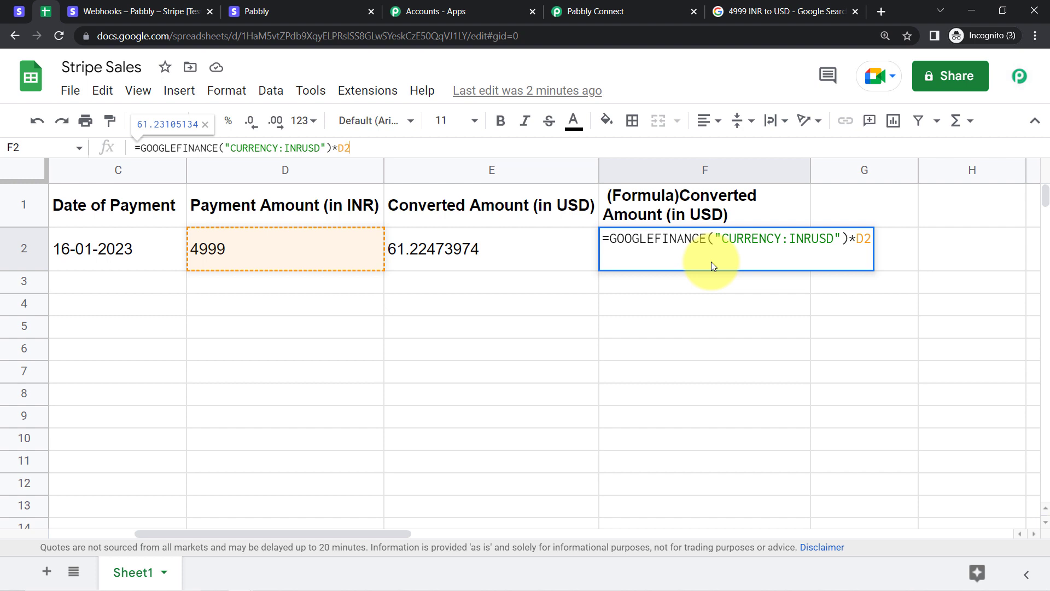
pyautogui.click(658, 12)
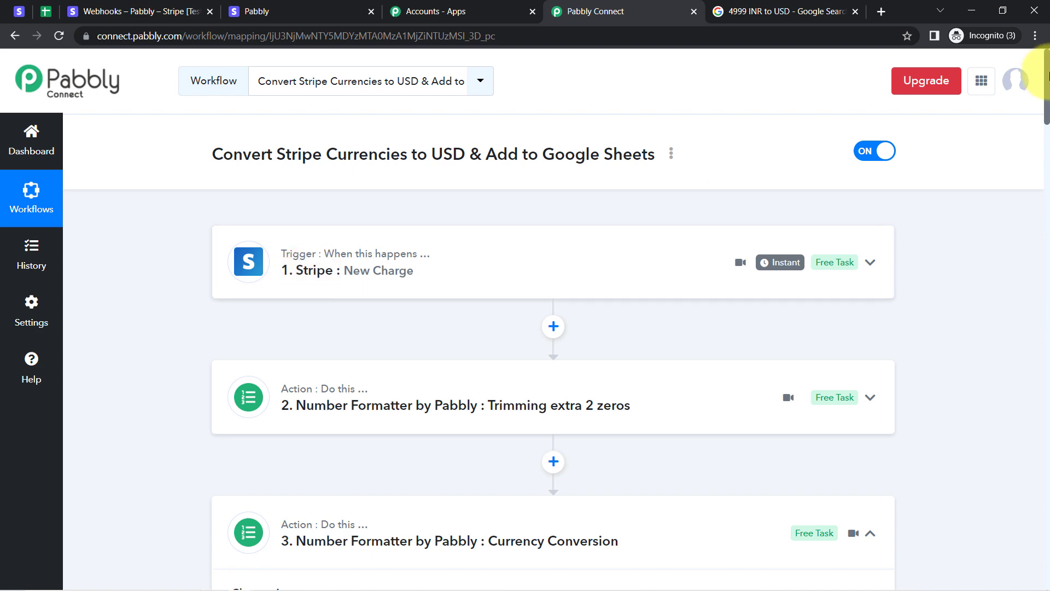
pyautogui.moveTo(1046, 77); pyautogui.dragTo(1047, 112)
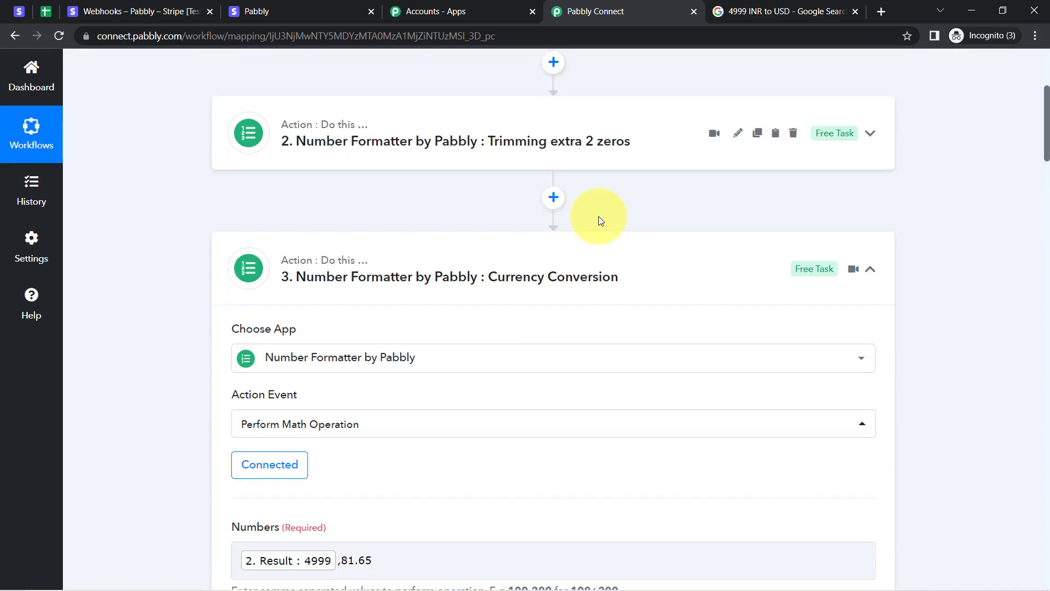
pyautogui.click(416, 278)
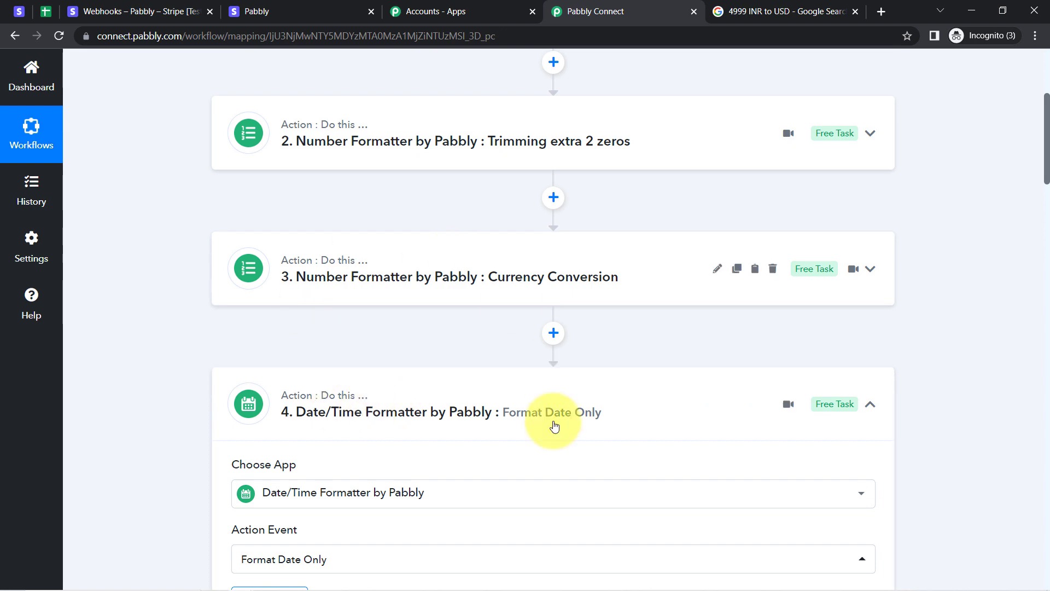
pyautogui.click(395, 406)
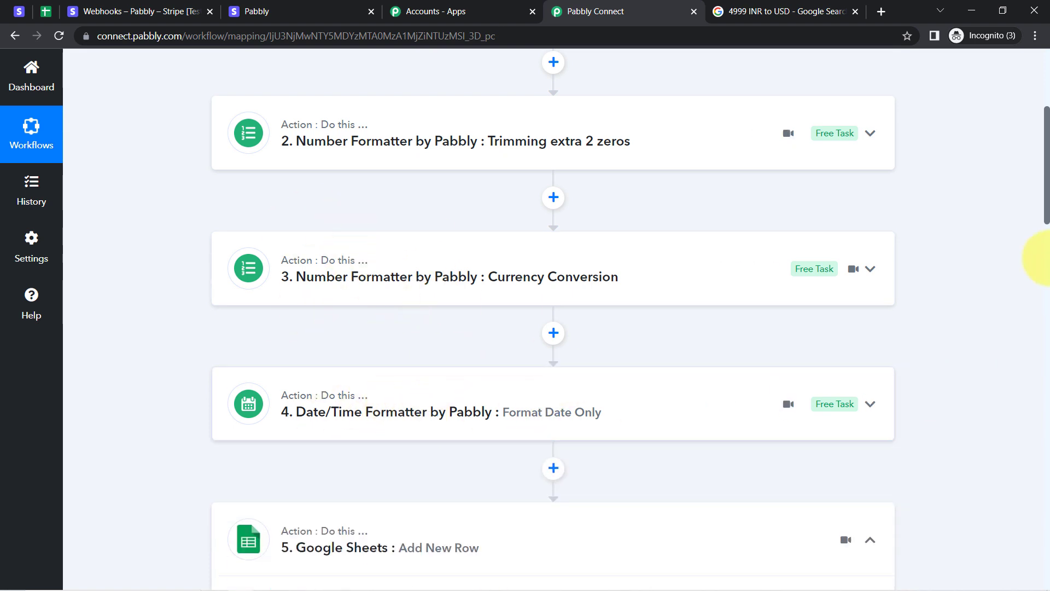
pyautogui.moveTo(1046, 204); pyautogui.dragTo(1042, 95)
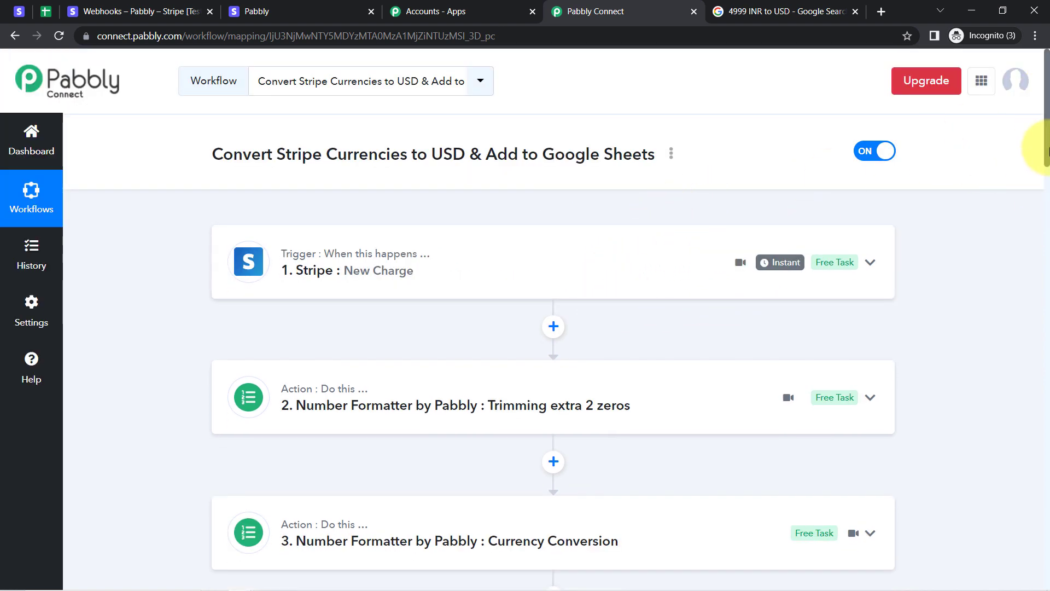
pyautogui.scroll(-10, 1034, 164)
pyautogui.scroll(-7, 1042, 306)
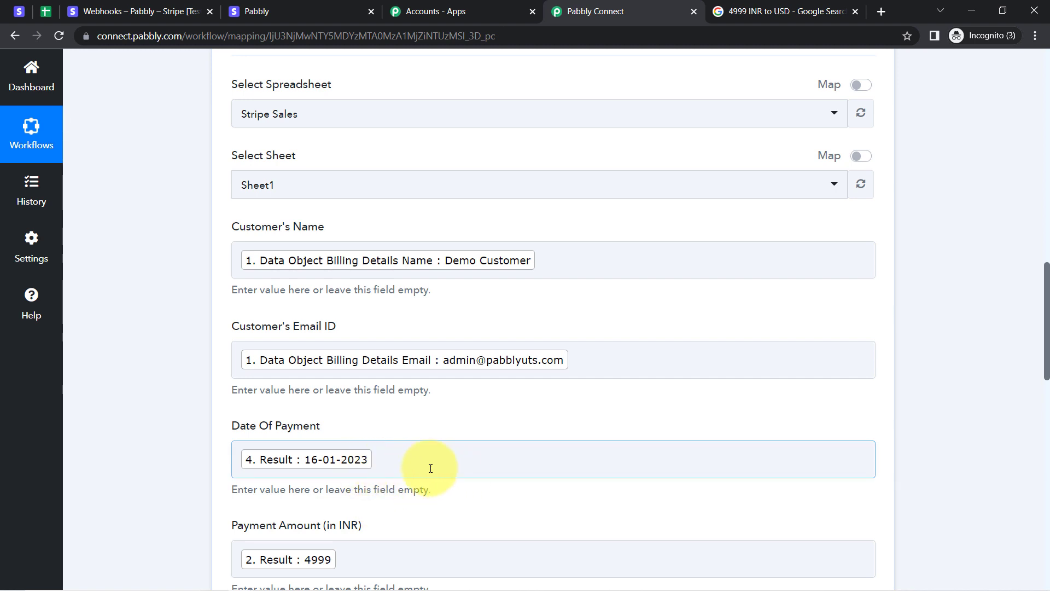
pyautogui.click(331, 414)
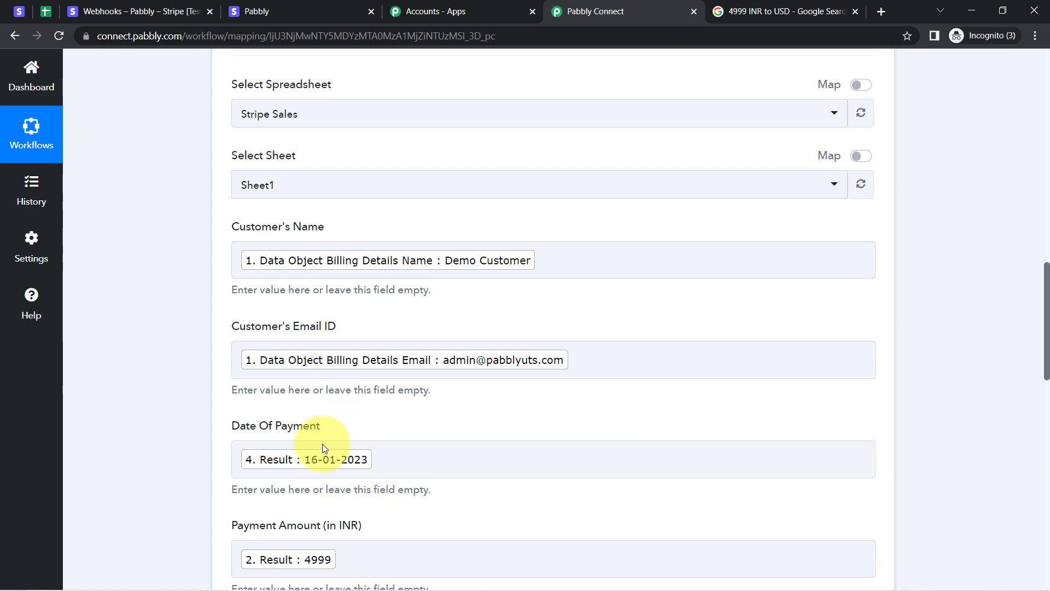
pyautogui.moveTo(1047, 335); pyautogui.dragTo(1048, 121)
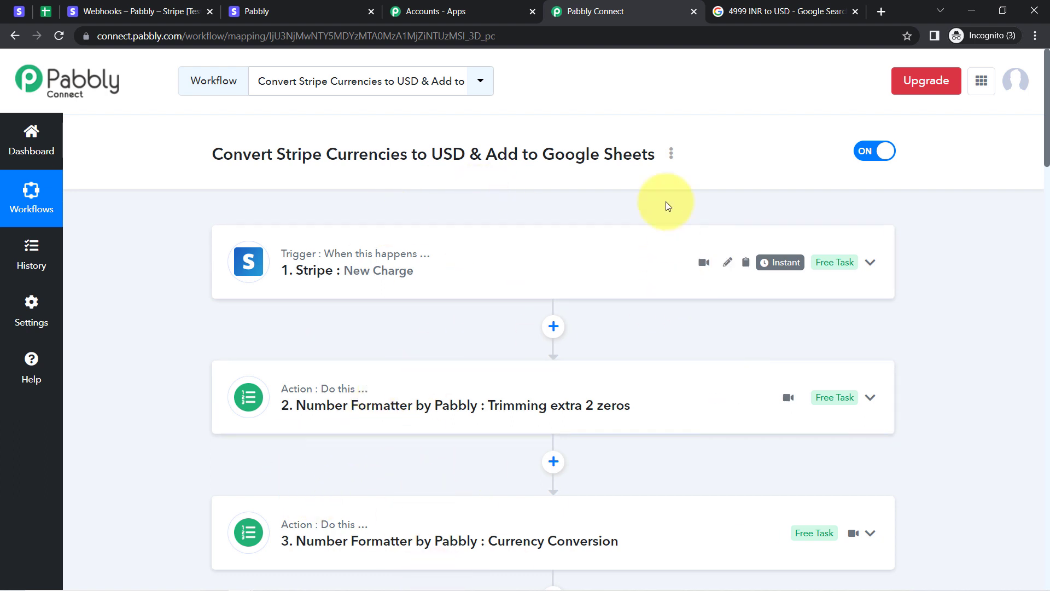
# Choose Share from the workflow's options menu and select the generated share link.
pyautogui.click(671, 157)
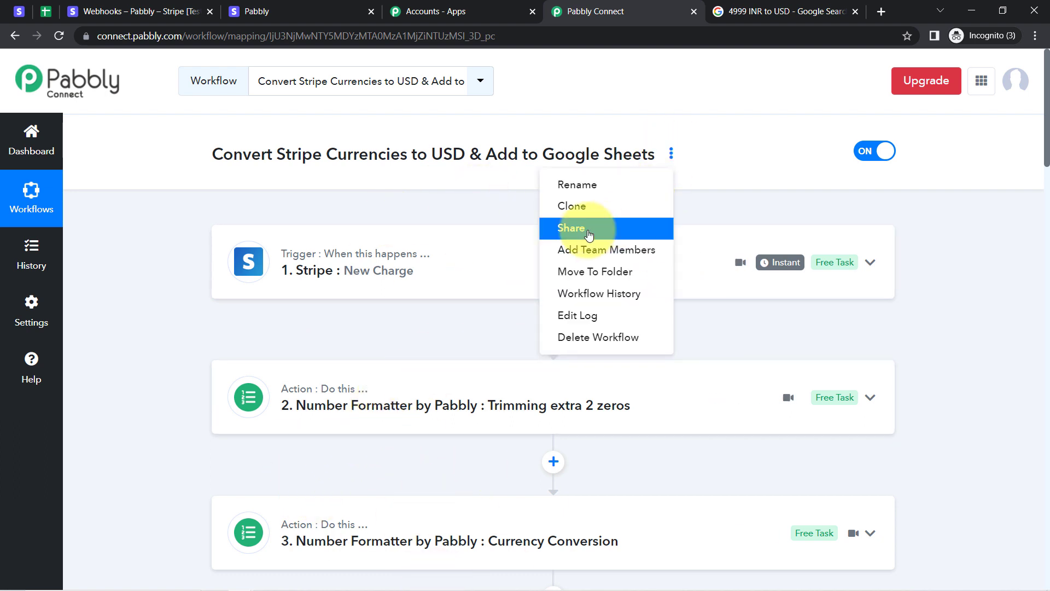
pyautogui.click(572, 227)
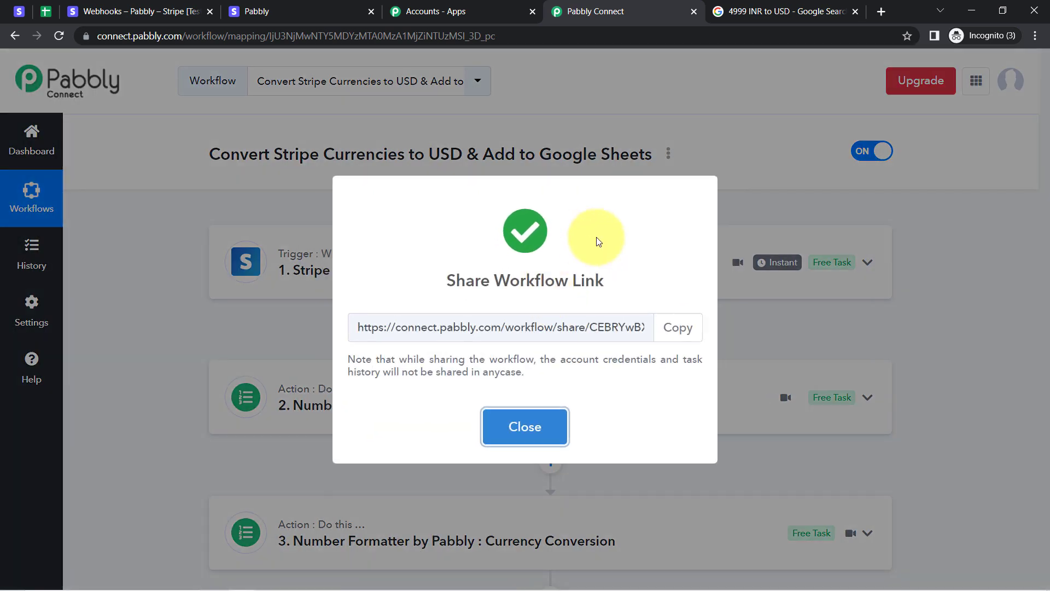
pyautogui.click(506, 327)
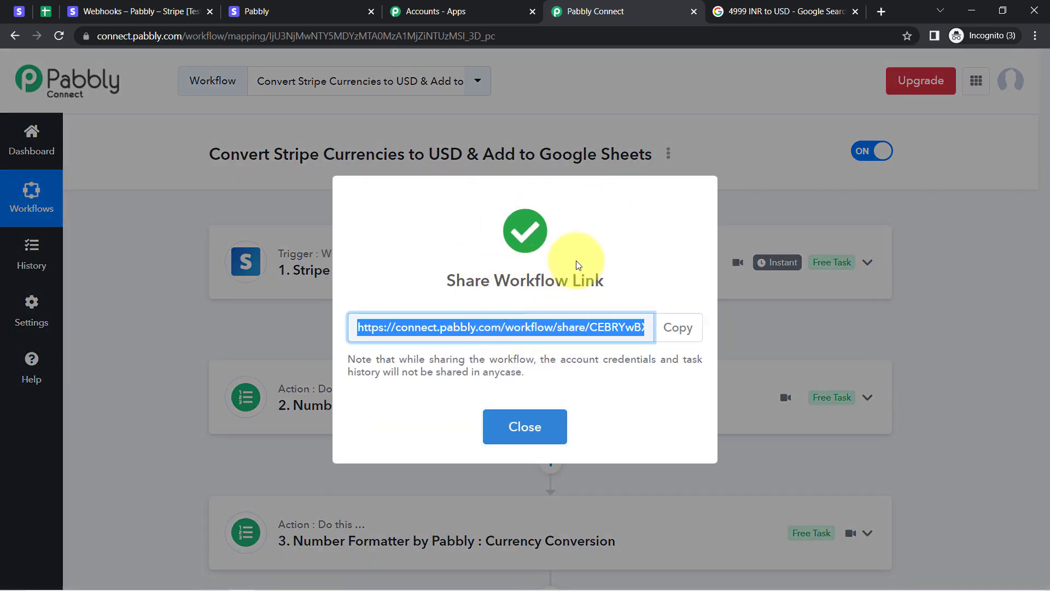